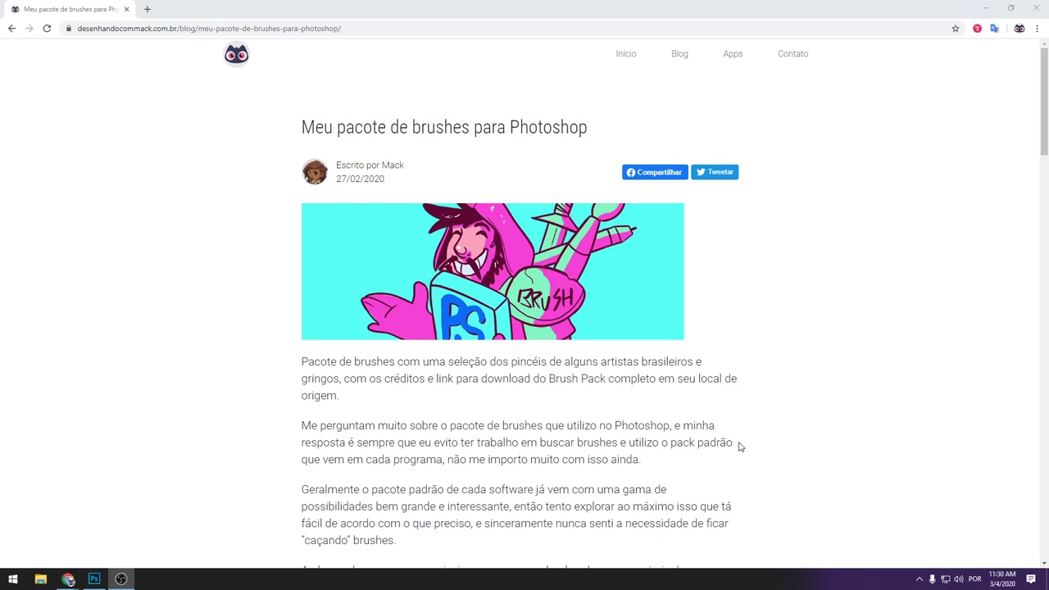
Step: Go back to the blog listing and open the 'Meu pacote de brushes para Photoshop' post
left_click(13, 29)
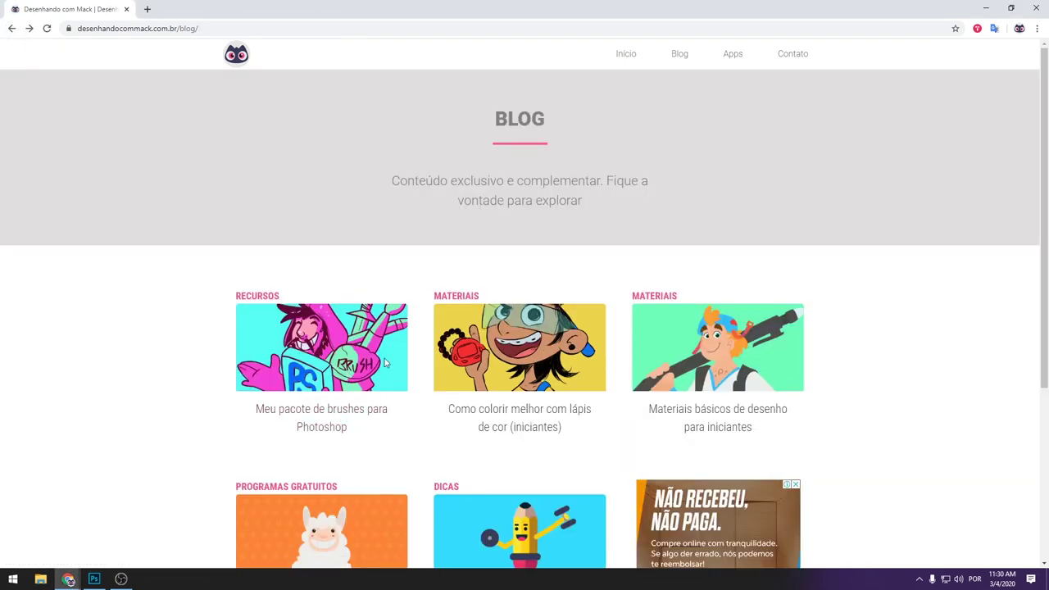
left_click(341, 419)
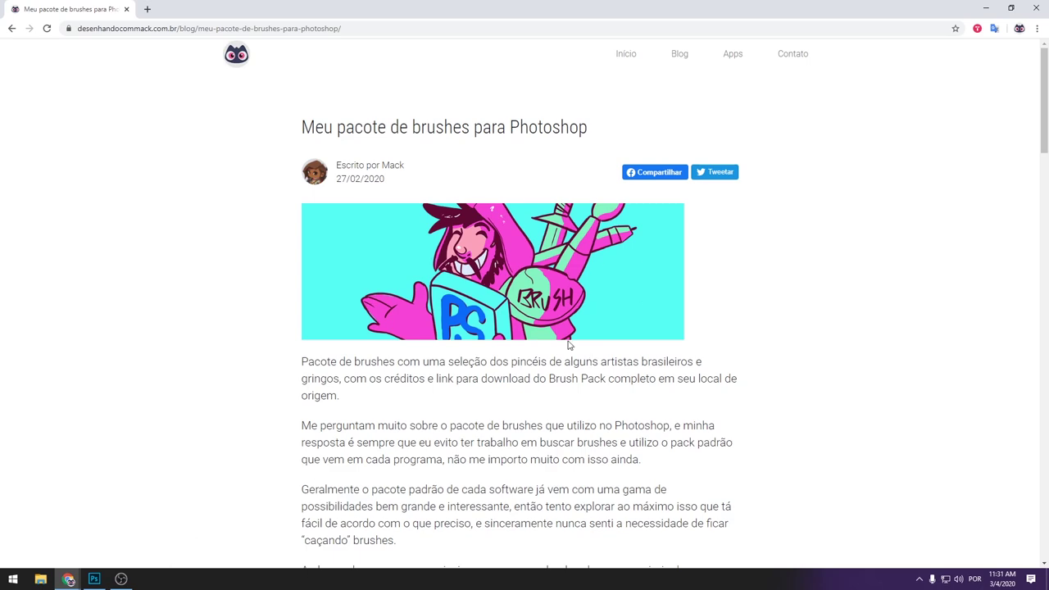
Step: Scroll the article, visit the Brush Pack Drive link, and return to the post
scroll(734, 330, "down", 3)
scroll(733, 328, "down", 2)
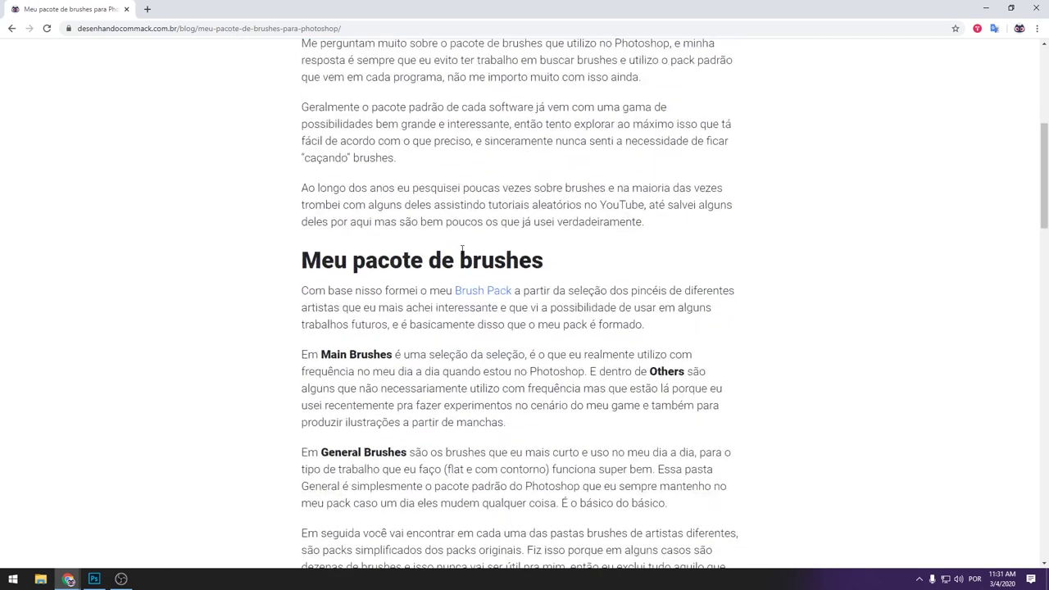
left_click(480, 293)
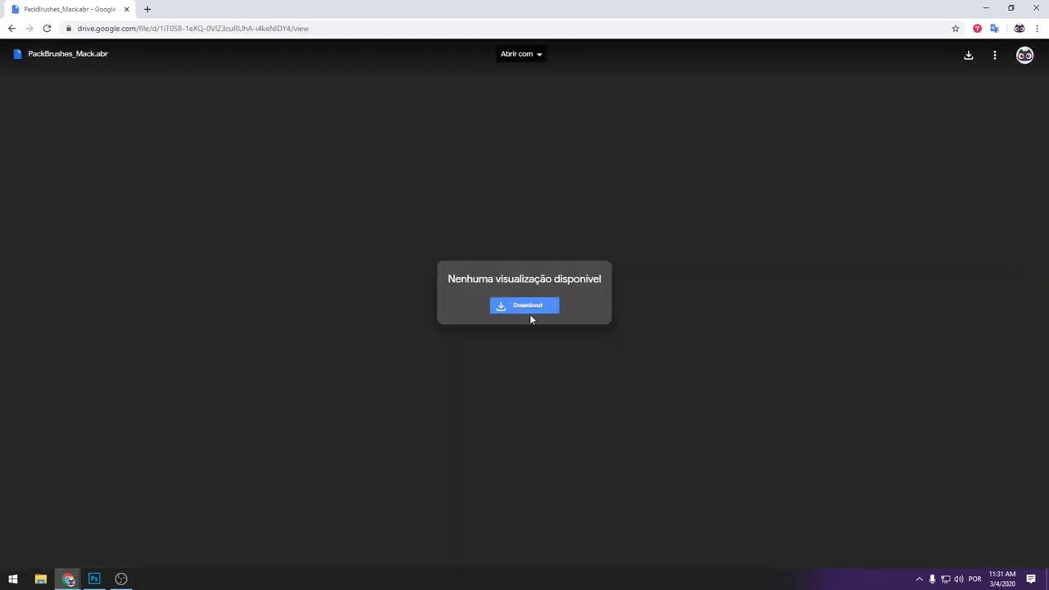
left_click(12, 28)
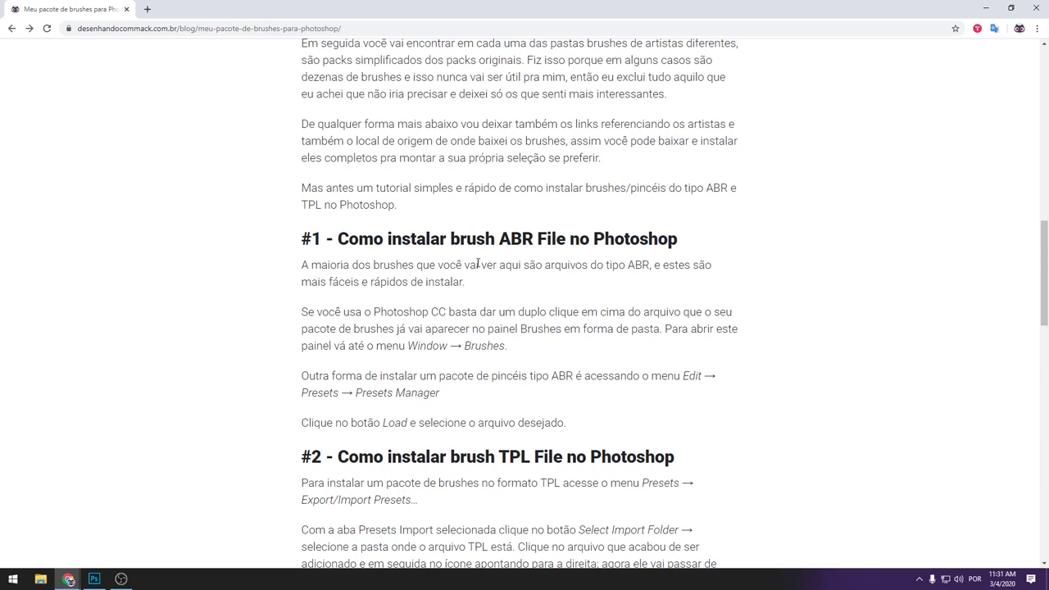
Step: Highlight the ABR and TPL install headings, clearing each selection afterwards
left_click_drag(338, 238, 534, 239)
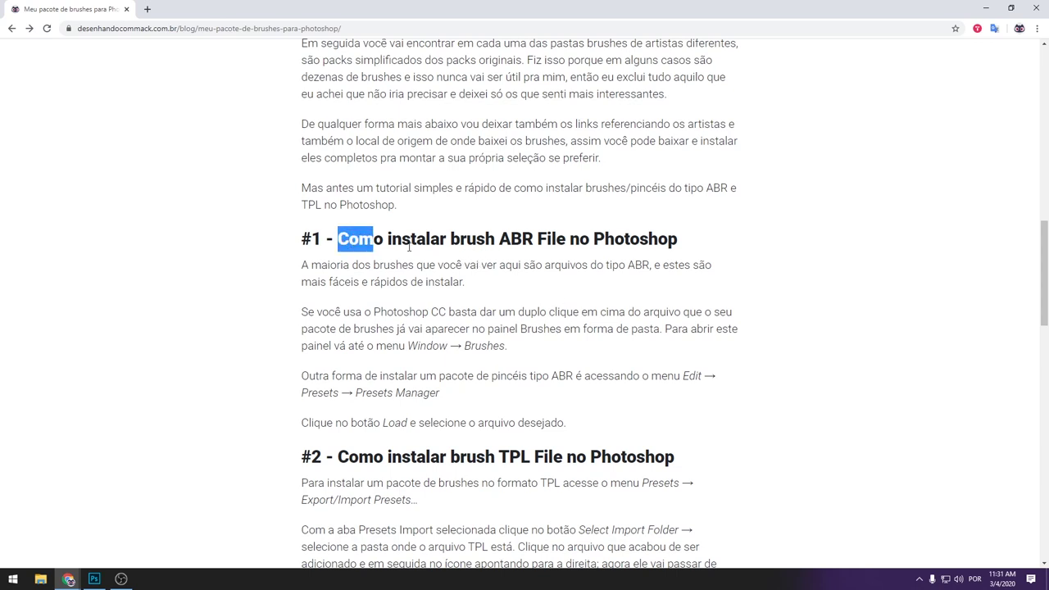
left_click(534, 240)
mouse_move(499, 239)
left_mouse_down()
mouse_move(562, 238)
mouse_move(535, 239)
left_mouse_up()
left_click(534, 239)
left_click_drag(496, 457, 531, 456)
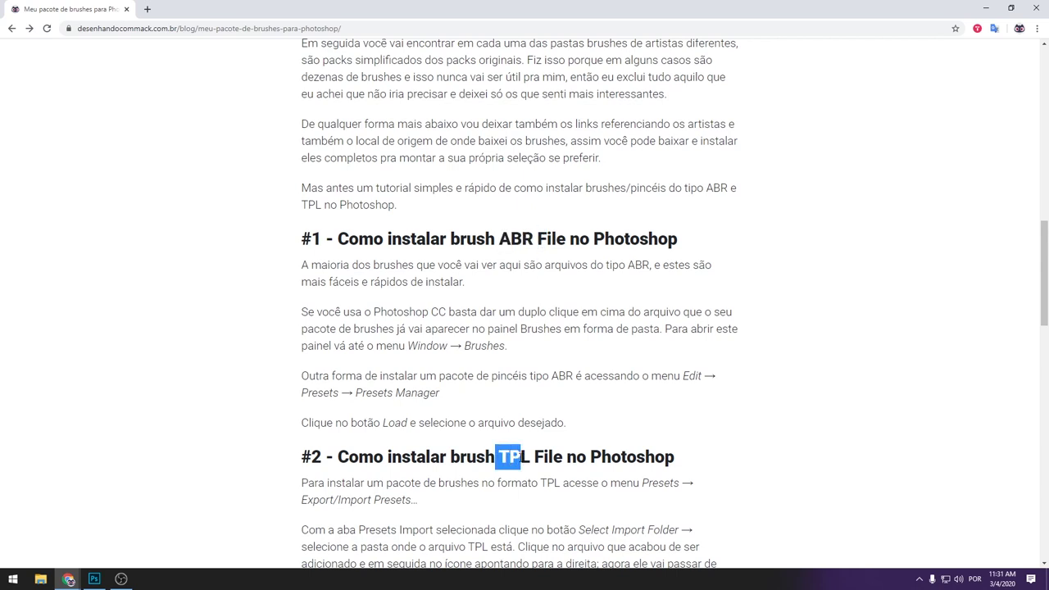
left_click(518, 453)
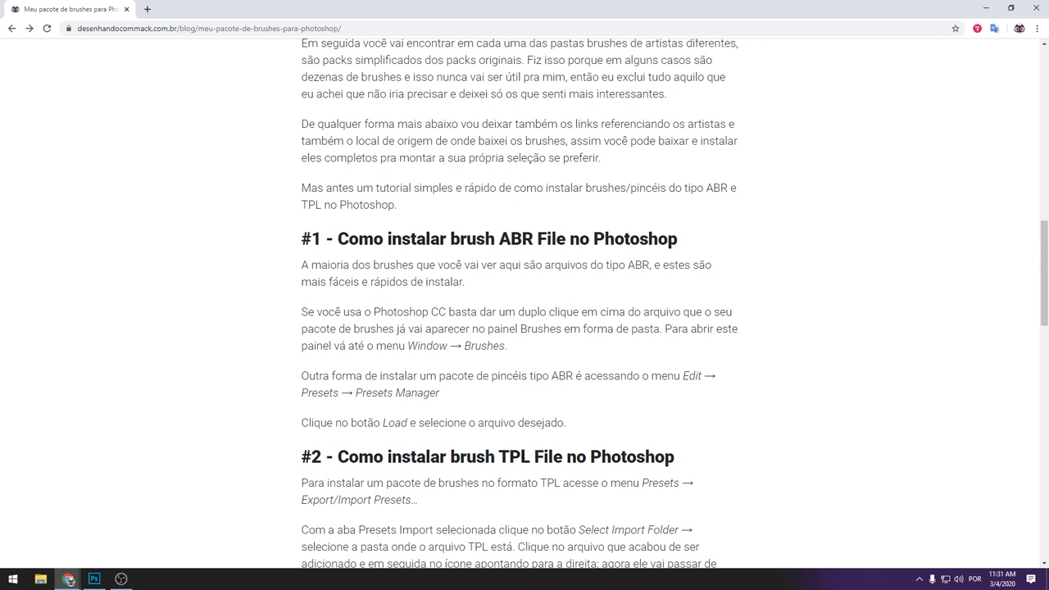
double_click(512, 456)
left_click(562, 446)
Step: Read down to the comments, then minimize Chrome to reveal Photoshop
scroll(491, 216, "down", 3)
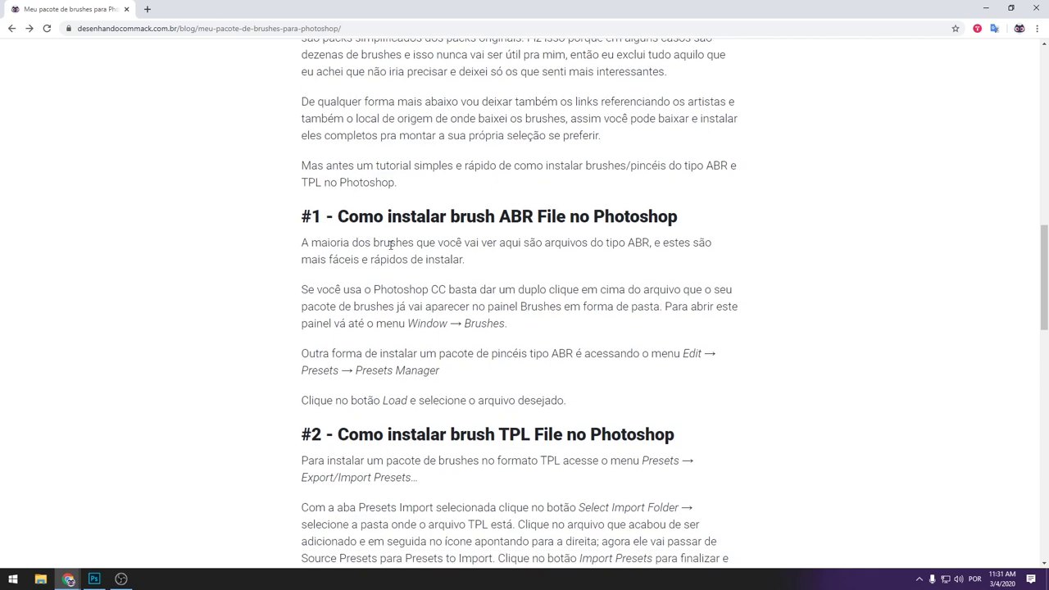
scroll(755, 378, "up", 2)
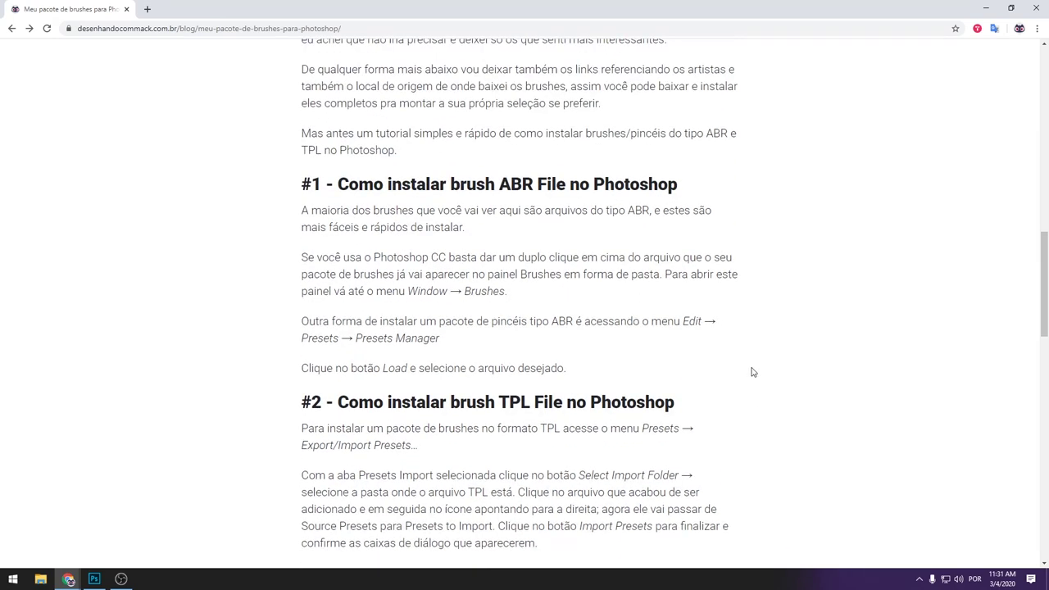
scroll(752, 369, "down", 5)
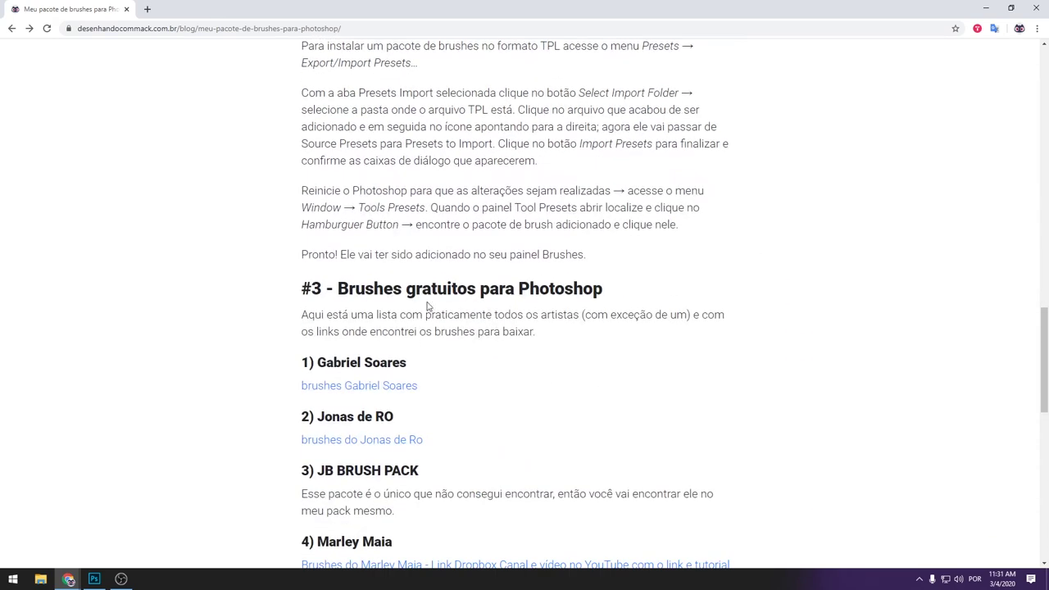
scroll(392, 285, "down", 3)
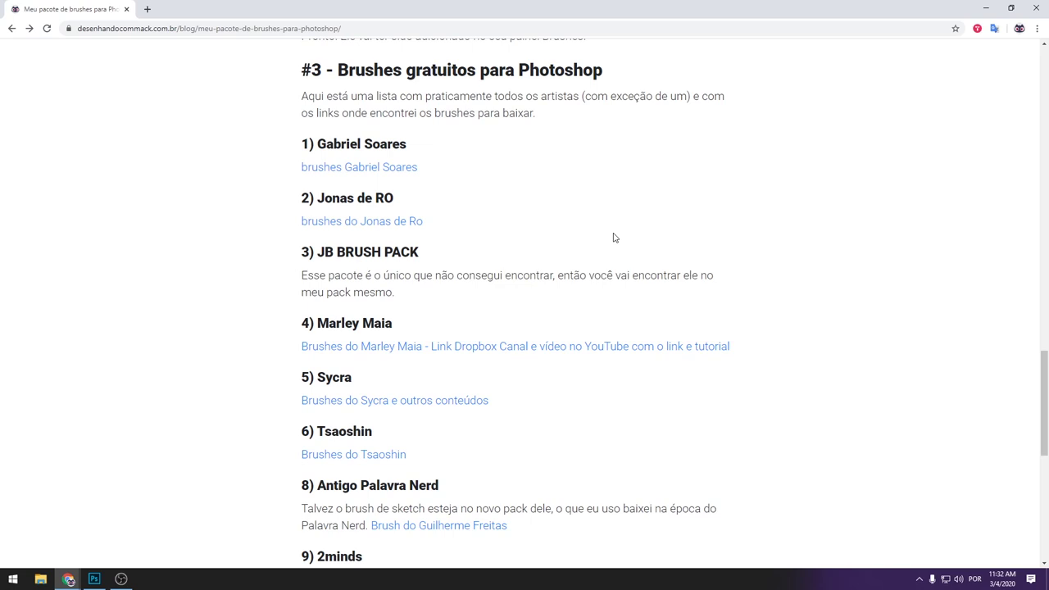
scroll(672, 258, "down", 3)
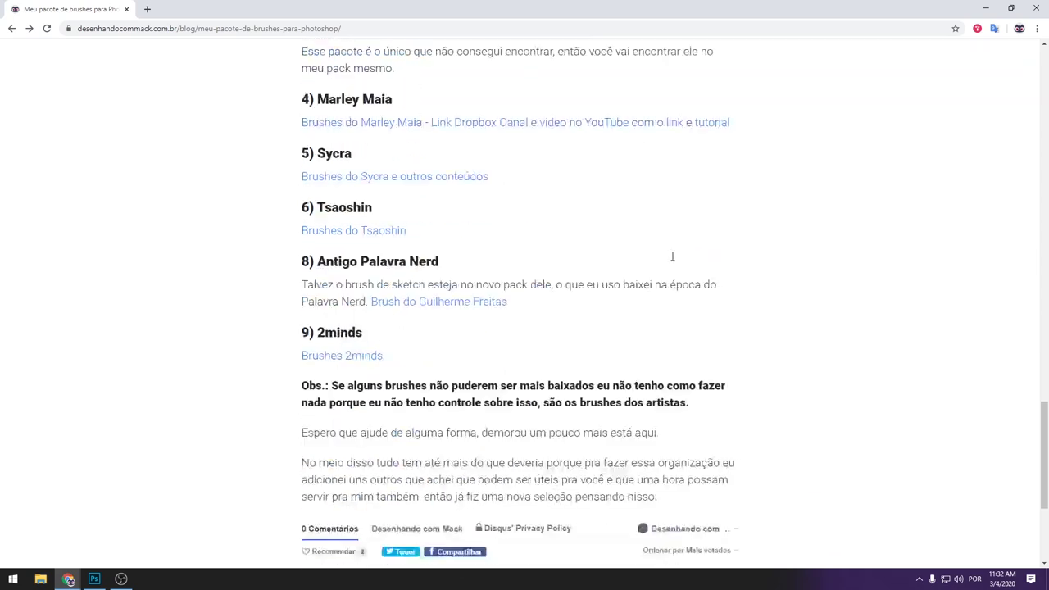
scroll(746, 338, "down", 2)
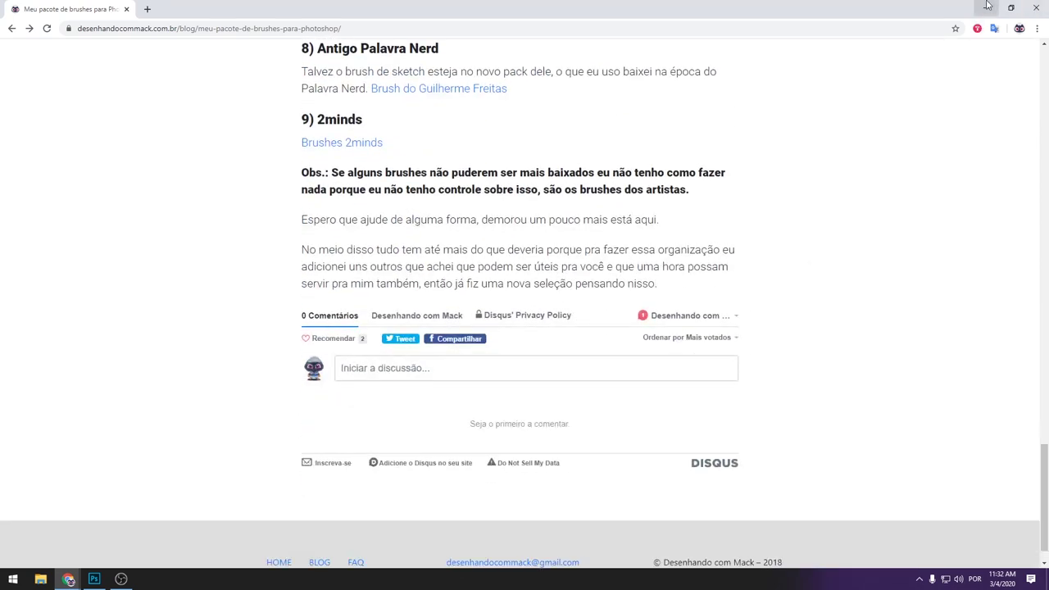
left_click(988, 6)
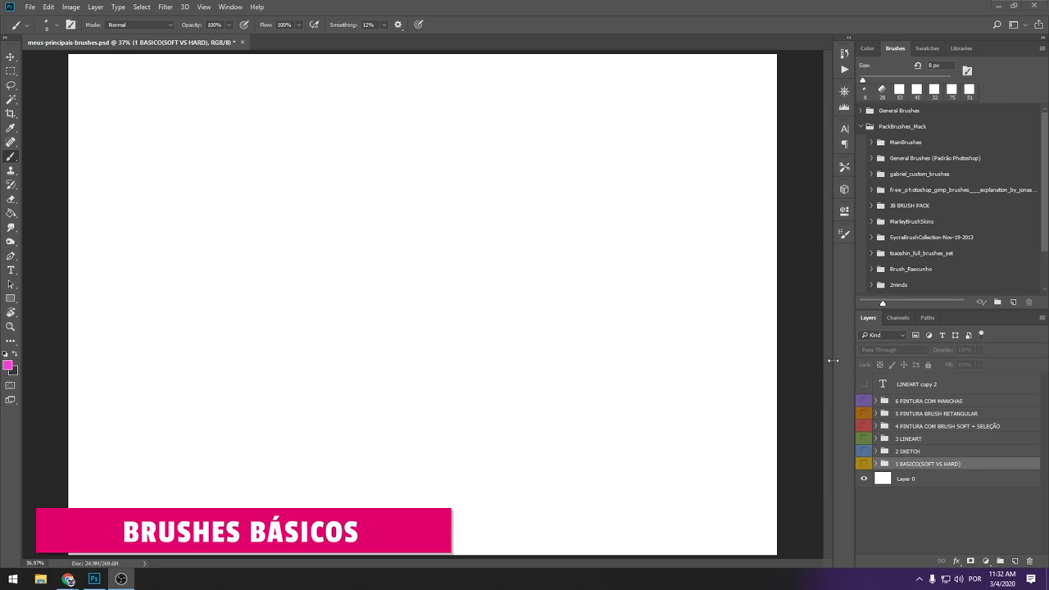
Step: Show the 1 BASICO group, select Soft Round from General Brushes, and add a new layer
left_click(864, 465)
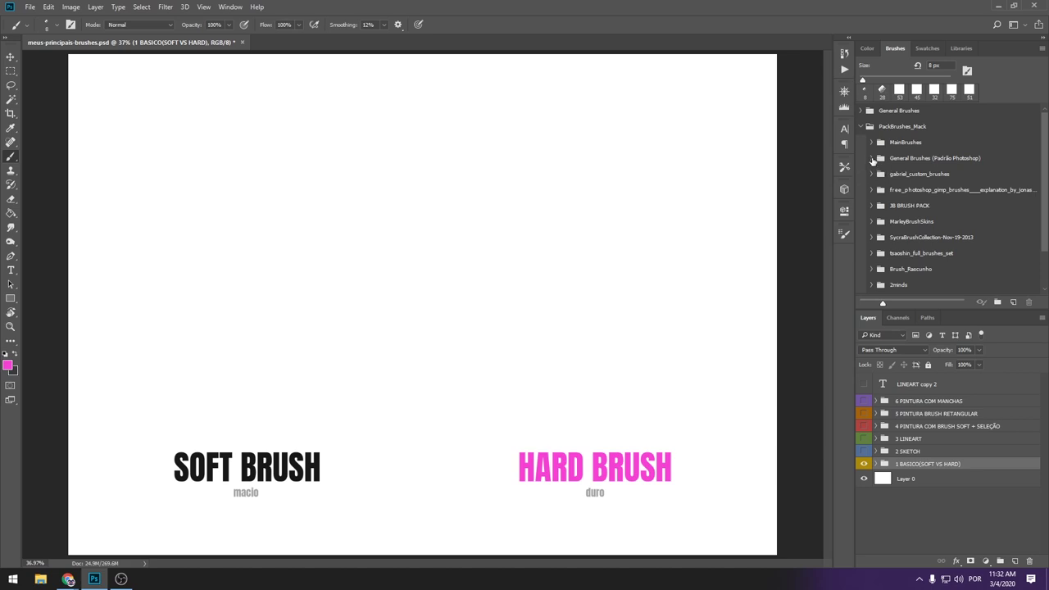
left_click(872, 158)
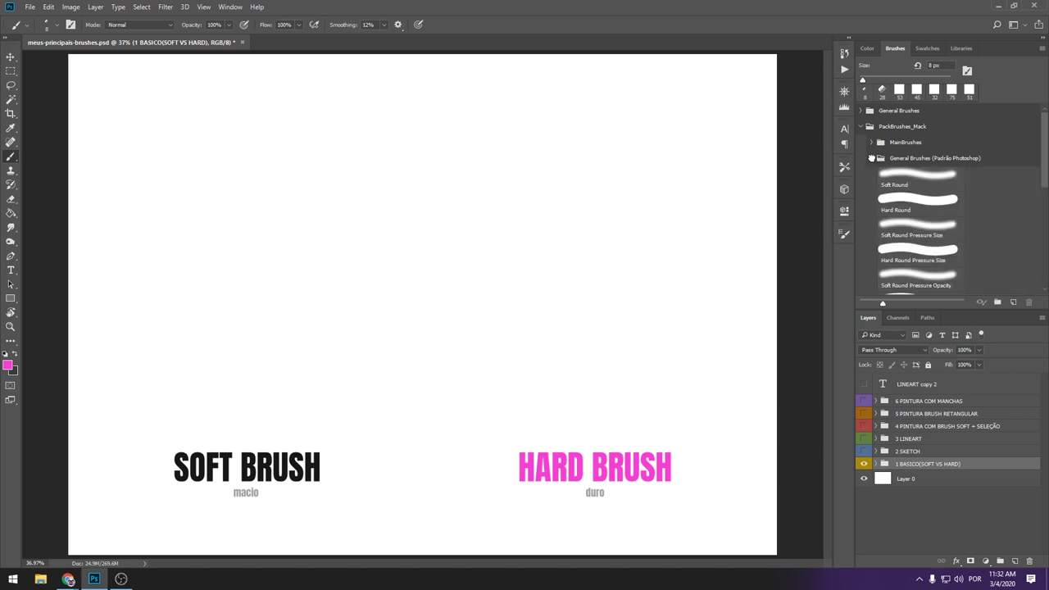
left_click(929, 182)
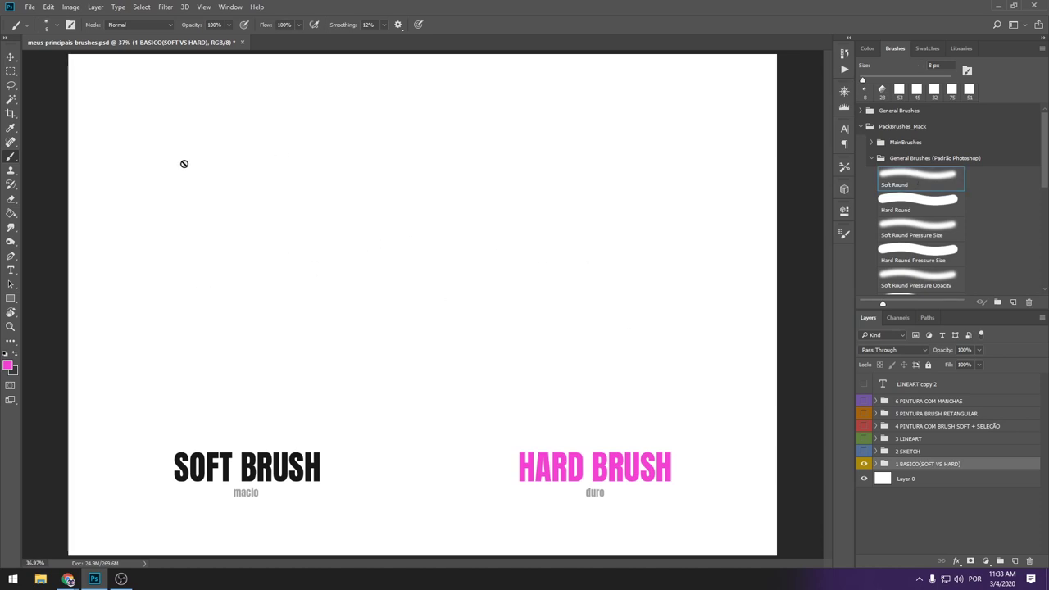
key("ctrl+shift+alt+n")
Step: Paint a soft grey dab above SOFT BRUSH and a pink Hard Round dab above HARD BRUSH
mouse_move(243, 237)
left_mouse_down()
mouse_move(231, 246)
mouse_move(262, 241)
mouse_move(246, 241)
left_mouse_up()
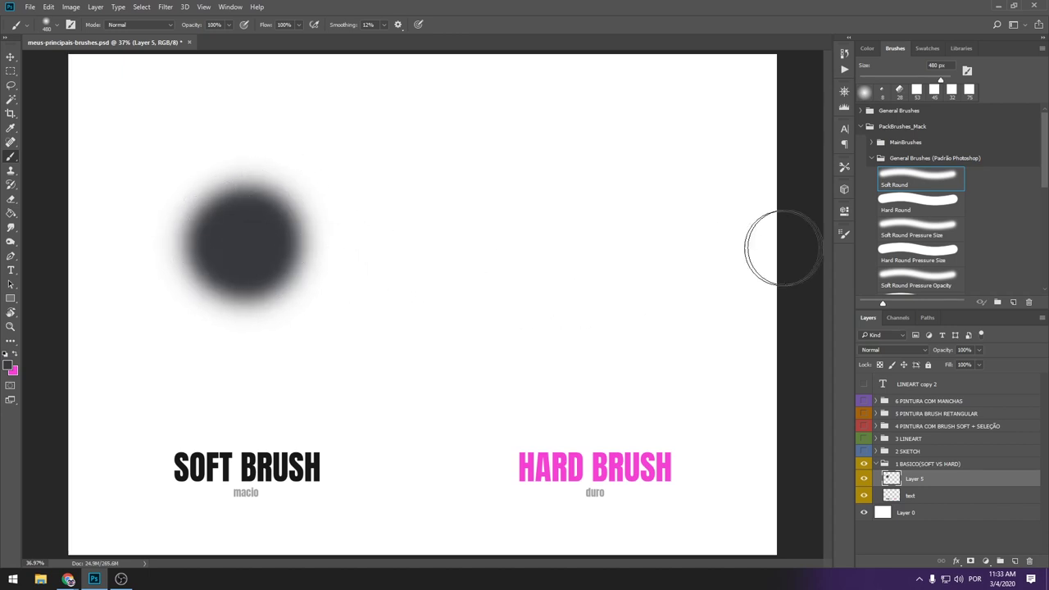
left_click(917, 204)
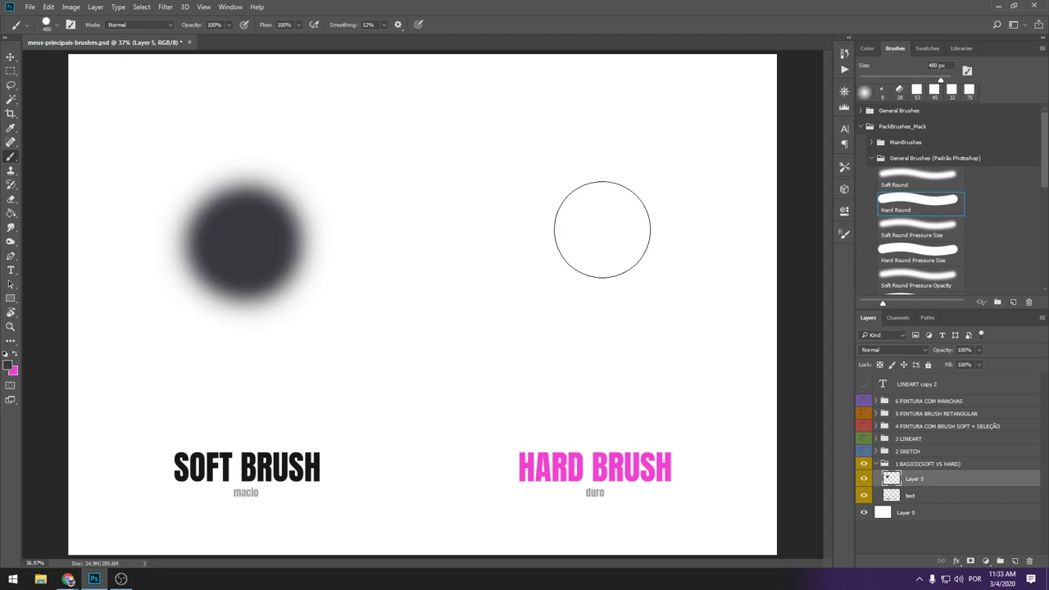
key("x")
left_click(602, 229)
key("ctrl+z")
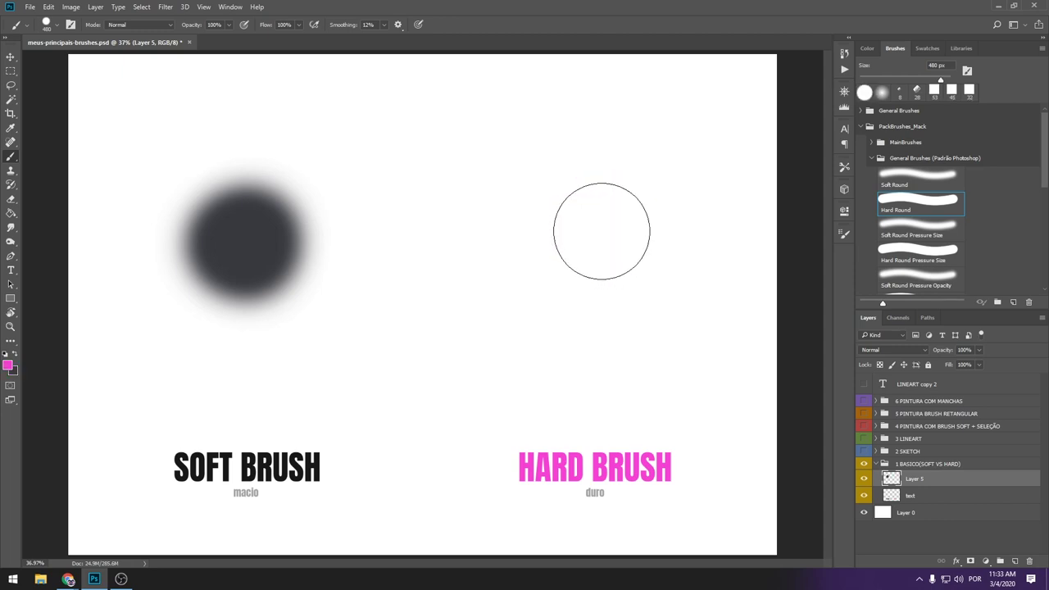
left_click(601, 233)
key("ctrl+z")
left_click(601, 234)
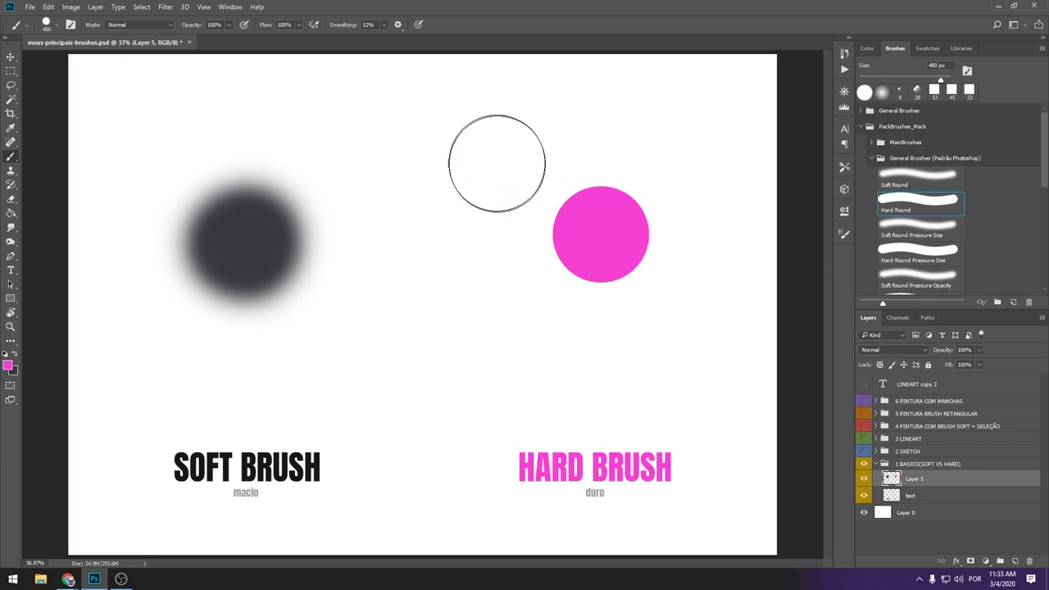
Step: Shrink the brush and try pink test strokes above both dabs, undoing them all
right_click(487, 156)
type("36")
key("Return")
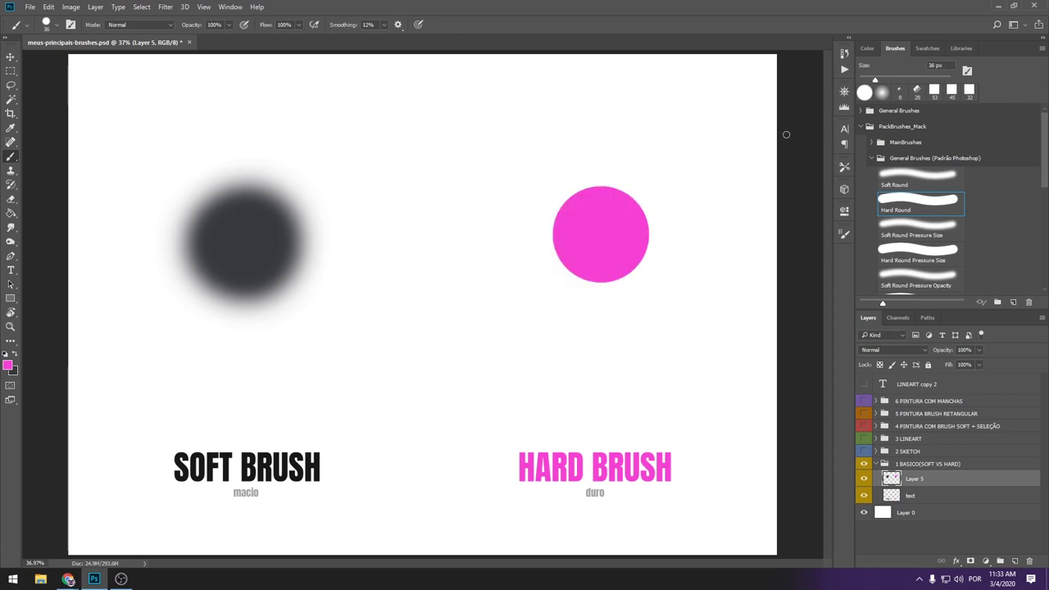
mouse_move(358, 131)
left_mouse_down()
mouse_move(318, 146)
mouse_move(318, 156)
left_mouse_up()
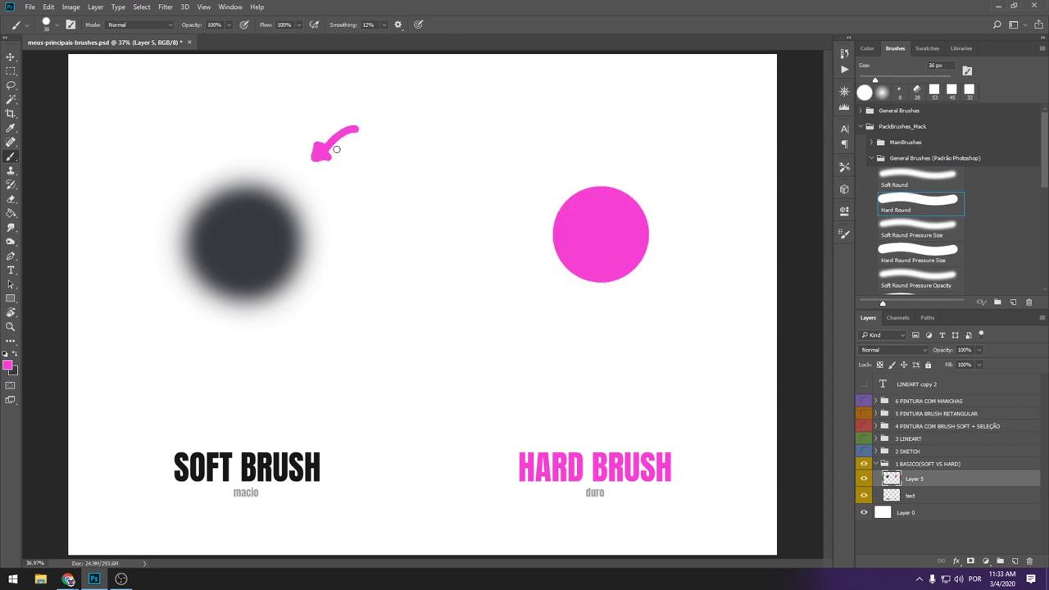
key("ctrl+z")
left_click_drag(637, 168, 667, 153)
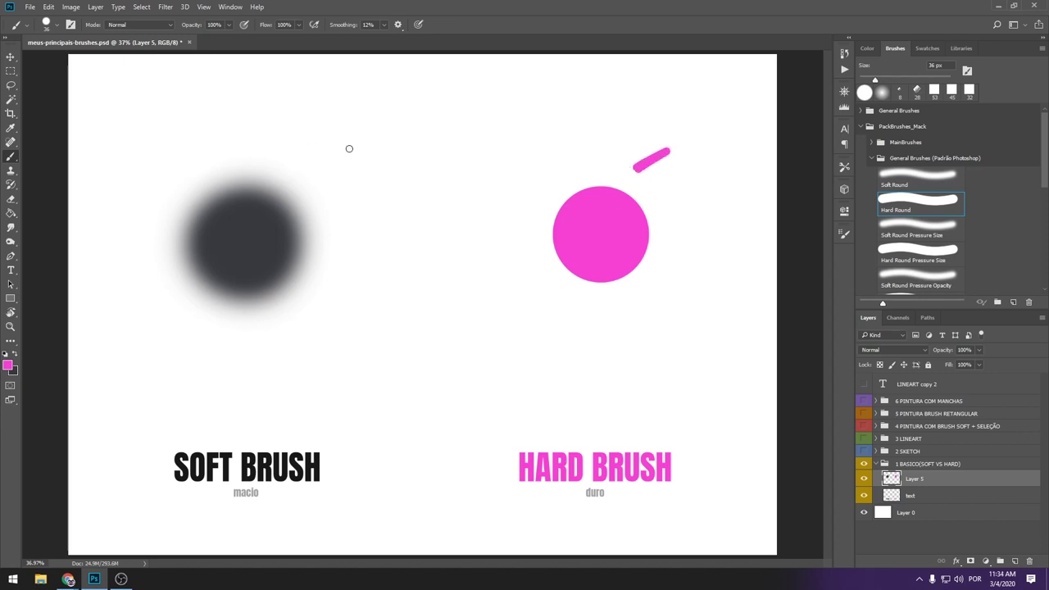
left_click_drag(291, 168, 332, 131)
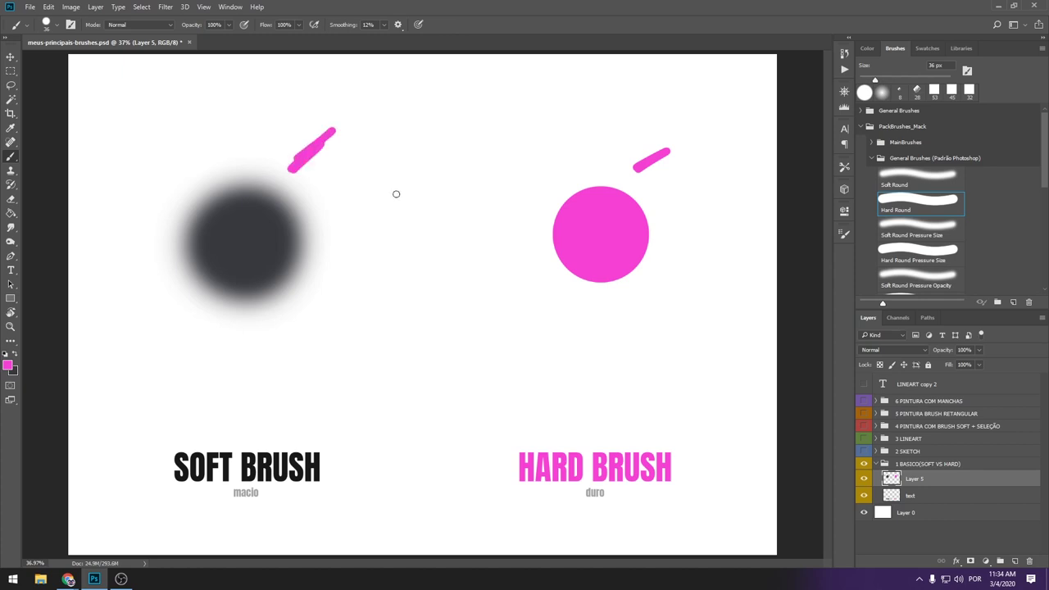
key("ctrl+z")
key("ctrl+z")
scroll(1020, 167, "down", 2)
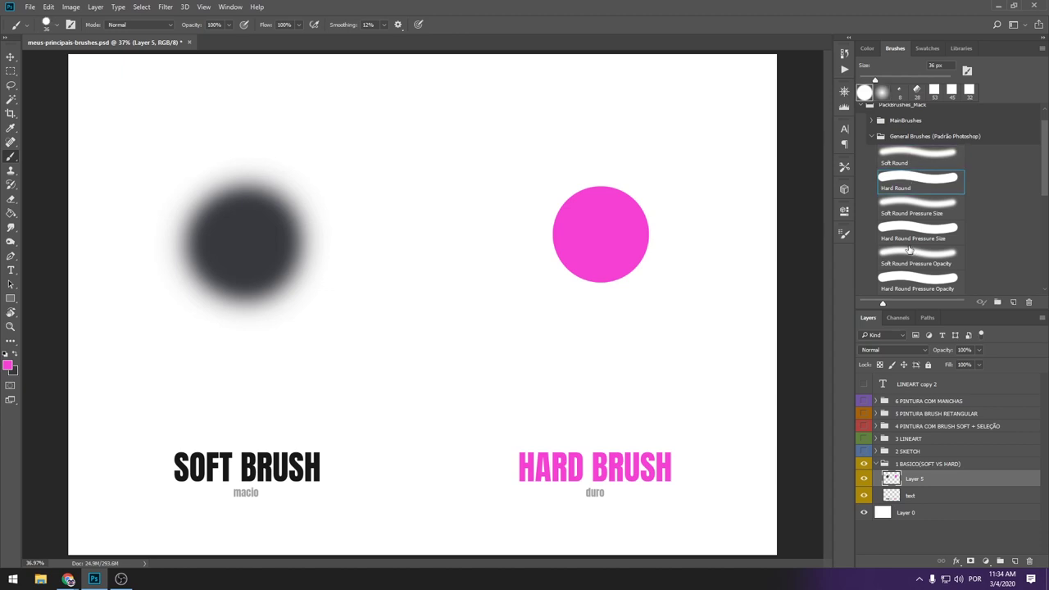
Step: Paint a pink stroke above the soft circle with Soft Round Pressure Size at about 100 px
left_click(910, 209)
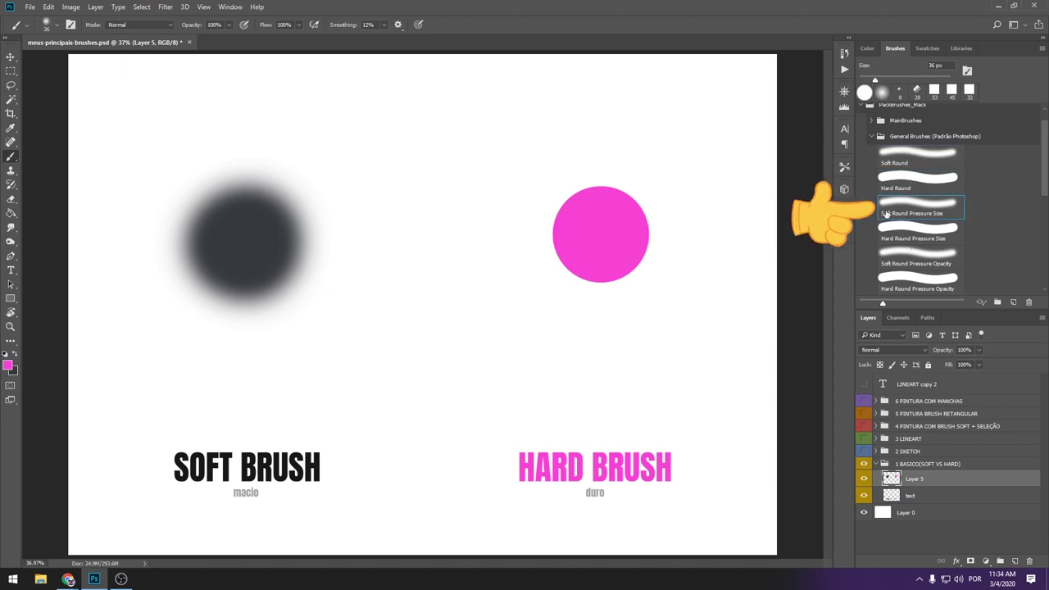
right_click(361, 146)
left_click_drag(430, 172, 449, 171)
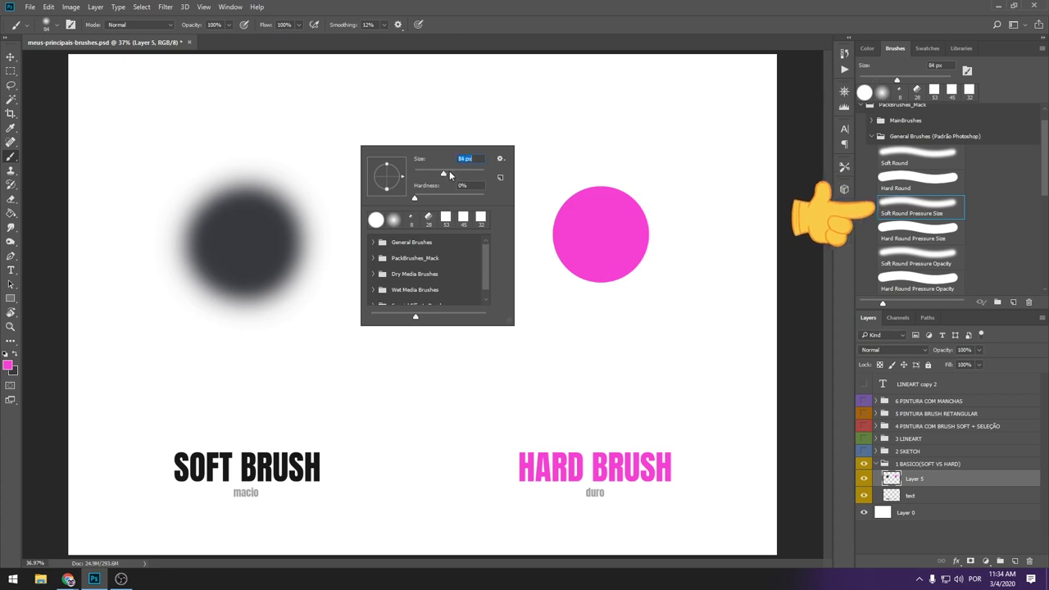
key("Return")
left_click_drag(338, 148, 500, 127)
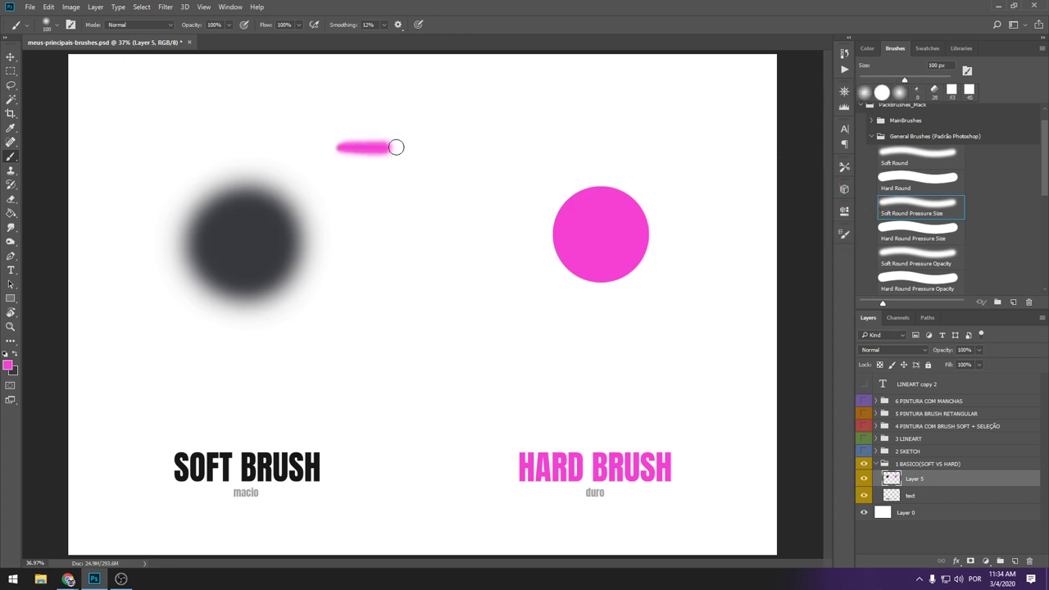
key("ctrl+z")
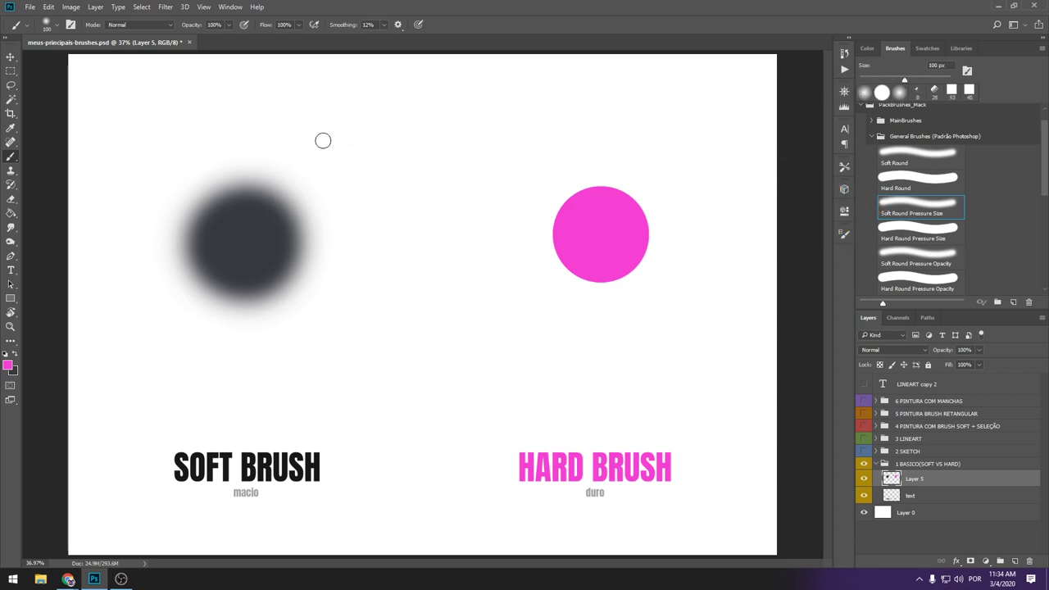
mouse_move(315, 140)
left_mouse_down()
mouse_move(457, 117)
mouse_move(632, 124)
mouse_move(681, 91)
left_mouse_up()
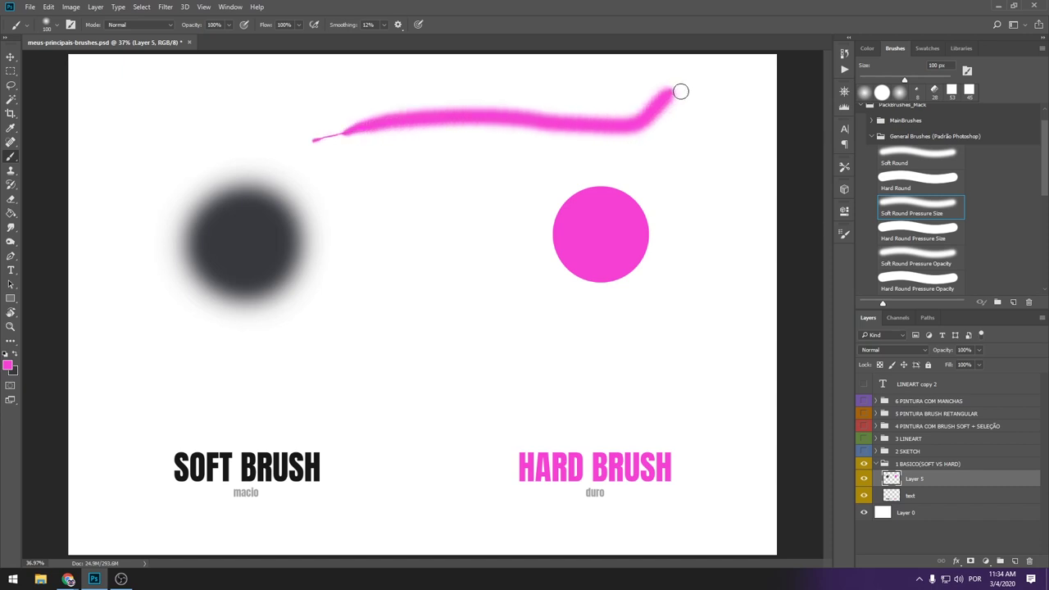
key("ctrl+z")
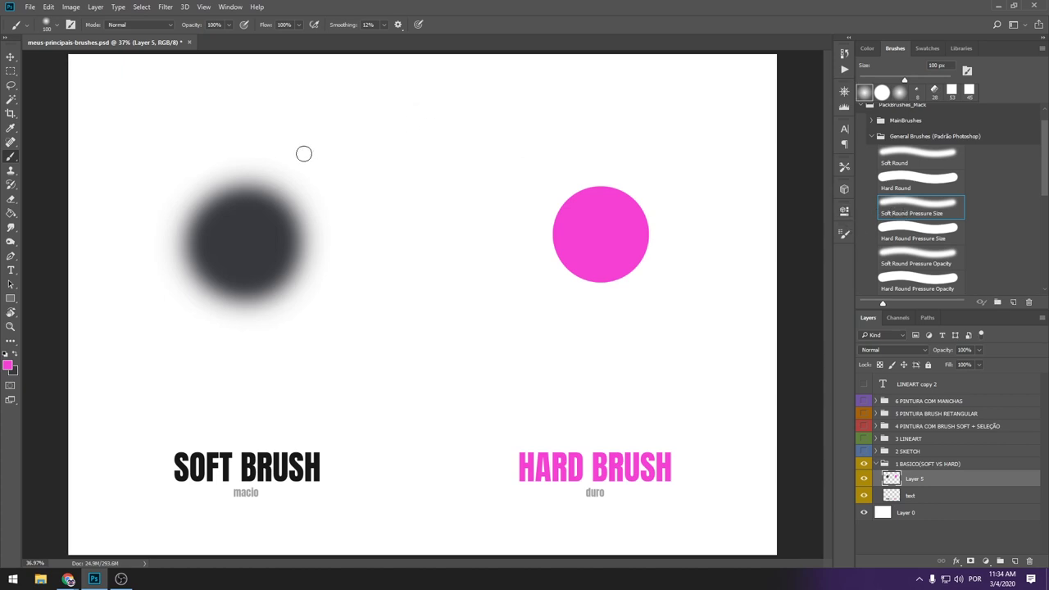
left_click_drag(295, 156, 455, 127)
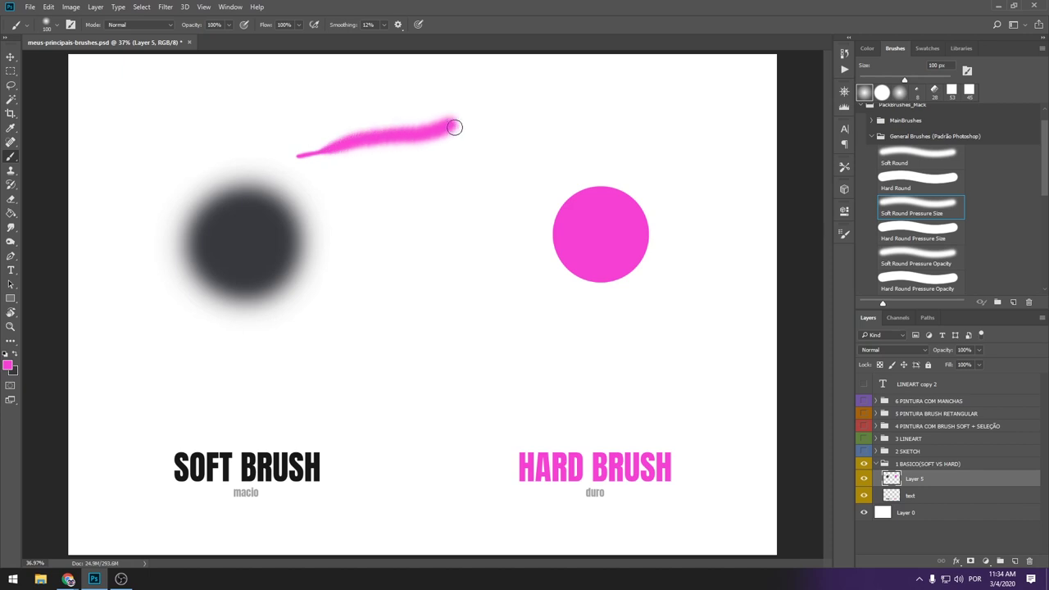
Step: Paint a pink stroke above the hard circle with Hard Round Pressure Size
left_click(901, 232)
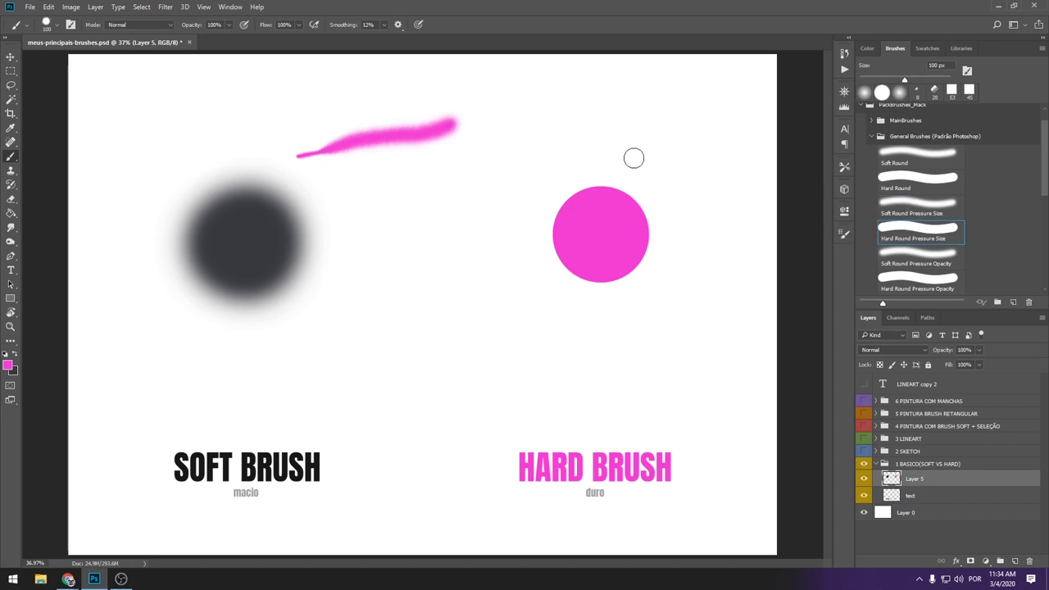
left_click_drag(600, 166, 729, 143)
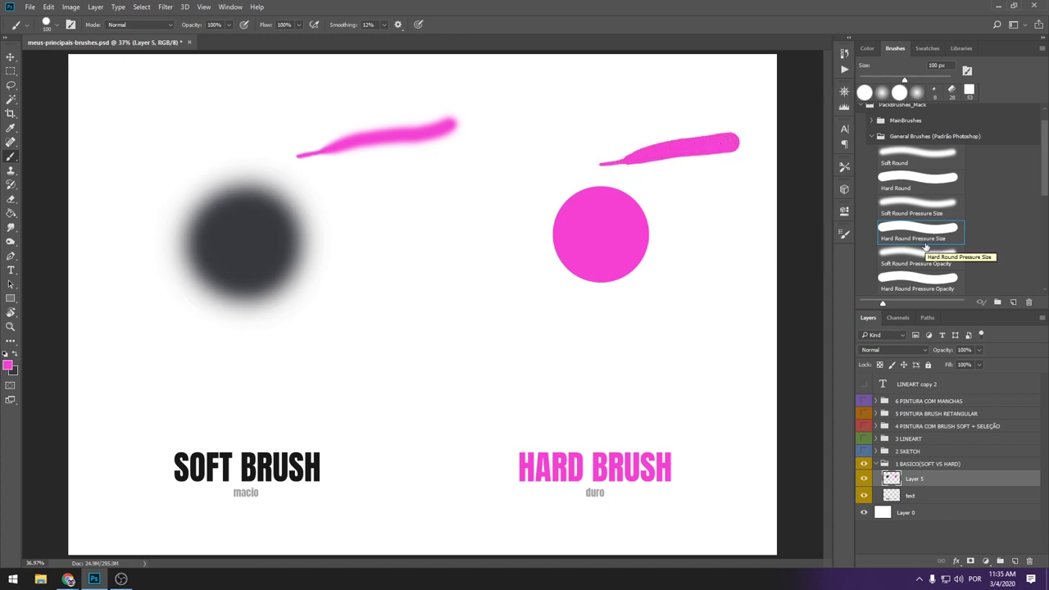
scroll(926, 244, "down", 1)
scroll(926, 242, "down", 1)
scroll(927, 236, "down", 1)
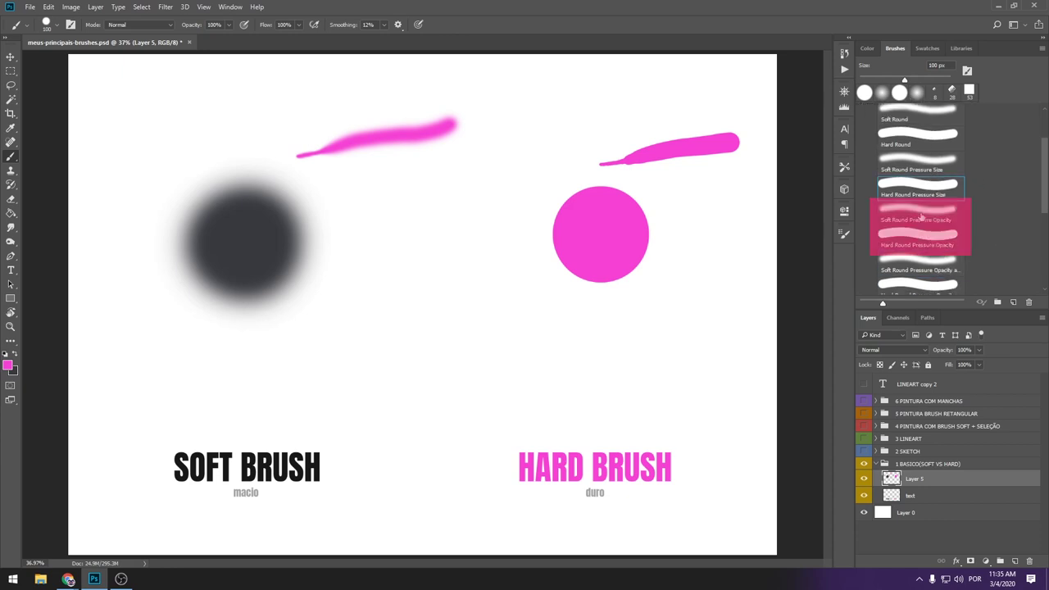
Step: Paint Soft and Hard Round Pressure Opacity strokes beside the soft and hard circles
left_click(923, 216)
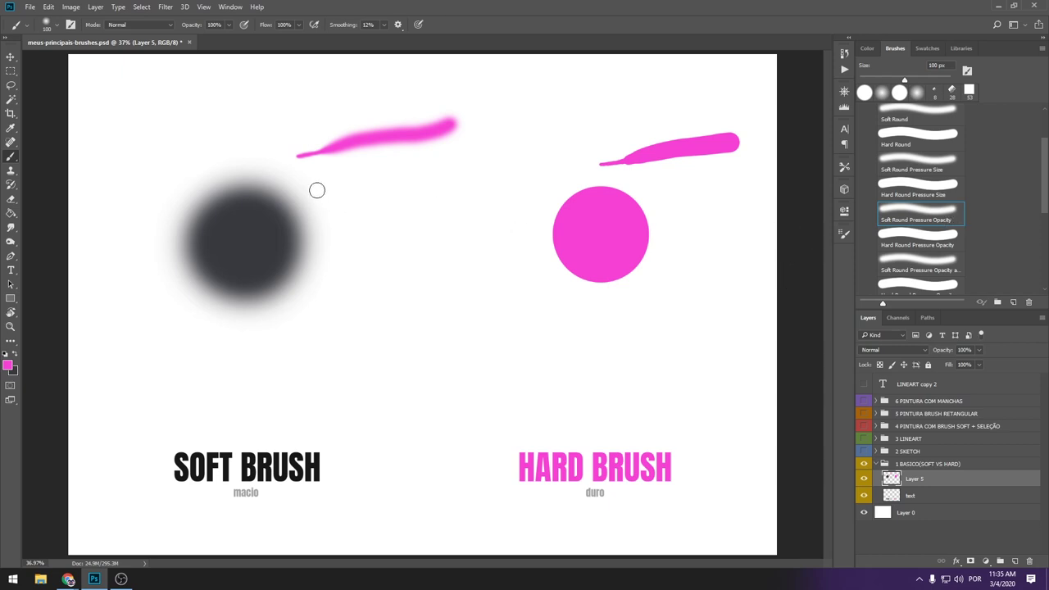
left_click_drag(318, 189, 450, 173)
left_click(907, 237)
left_click_drag(648, 190, 755, 176)
Step: Add a third pink stroke beside each circle using another pressure-opacity brush variant
scroll(959, 197, "down", 3)
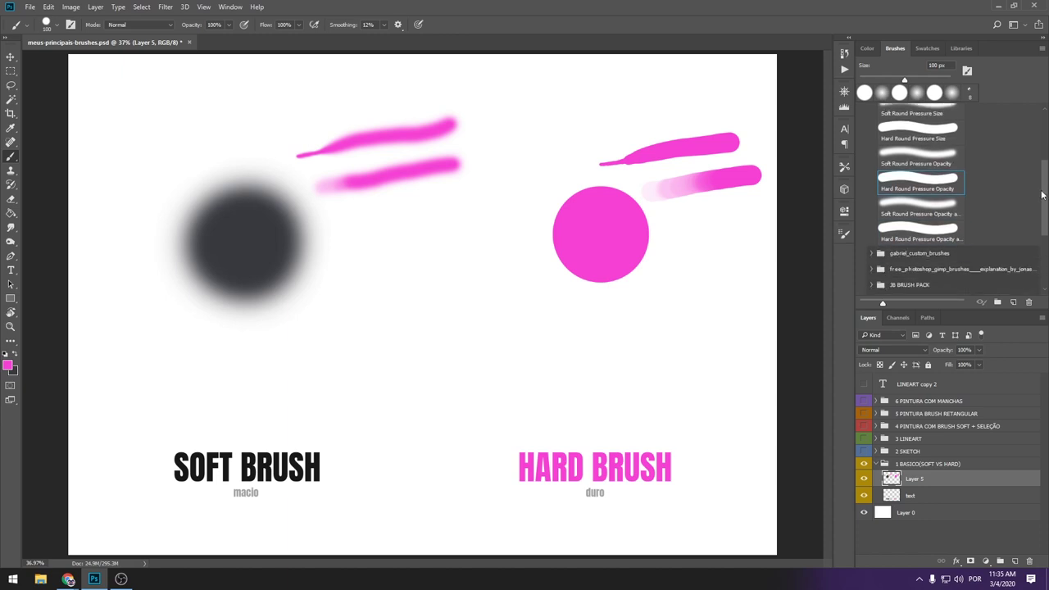
left_click(909, 195)
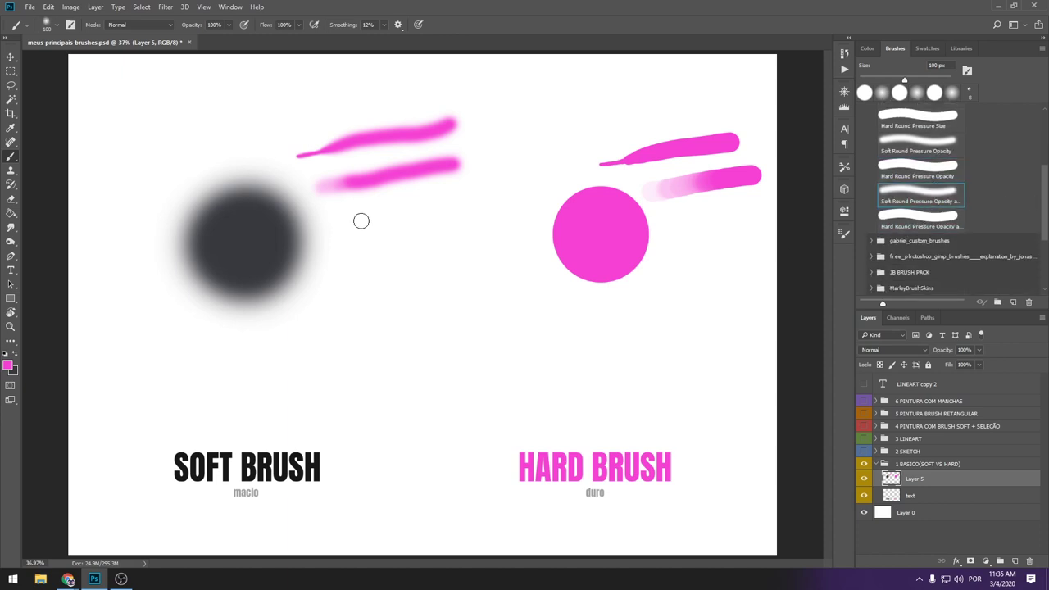
left_click_drag(340, 224, 491, 193)
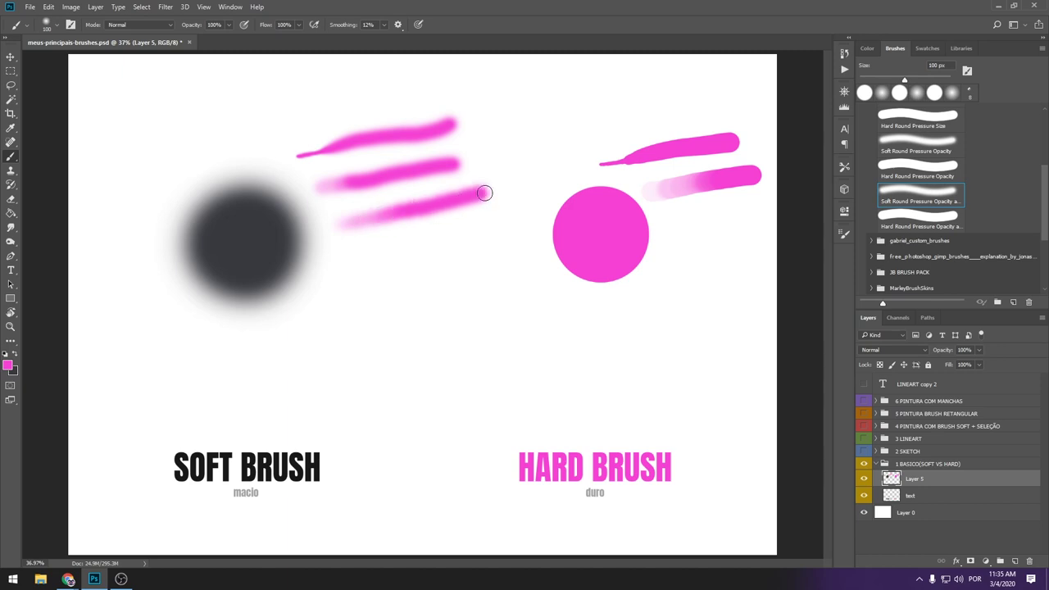
left_click_drag(664, 227, 769, 212)
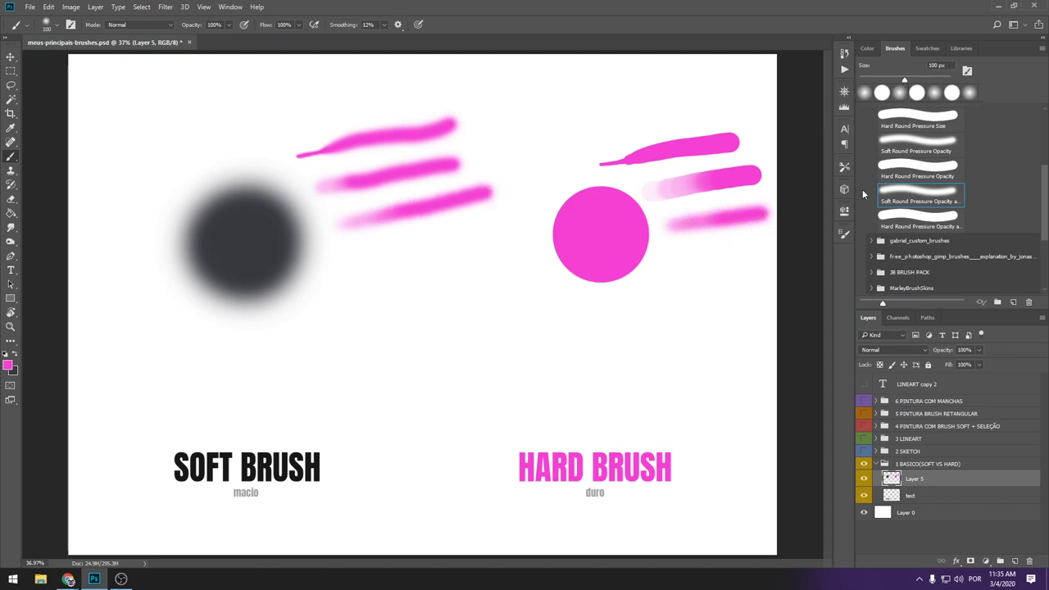
scroll(1012, 196, "up", 2)
scroll(1012, 196, "up", 2)
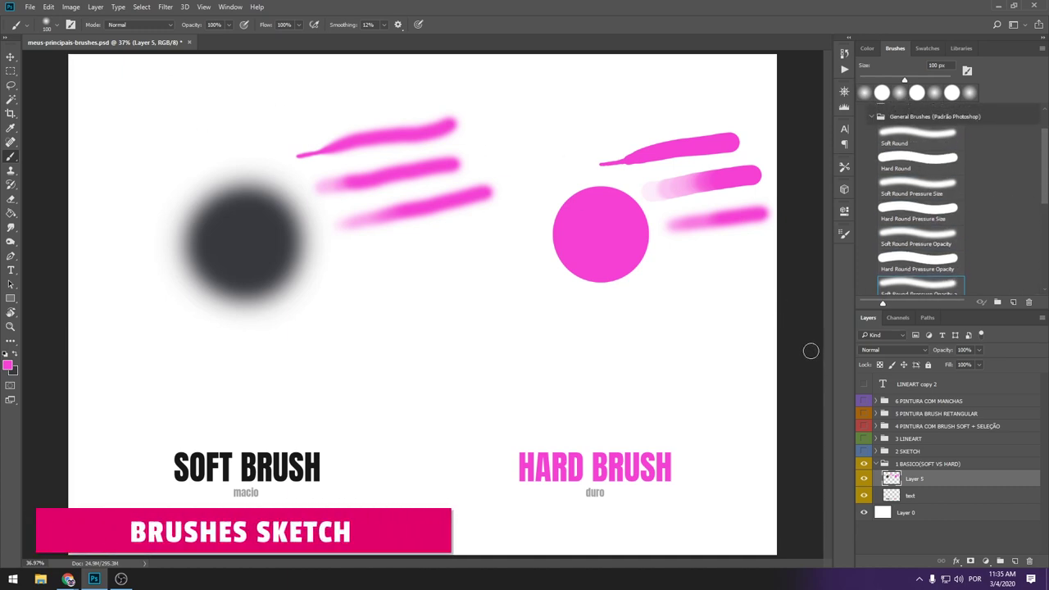
Step: Hide 1 BASICO, show and expand 2 SKETCH, pick Hard Round Pressure Size, and select Layer 6
left_click(876, 464)
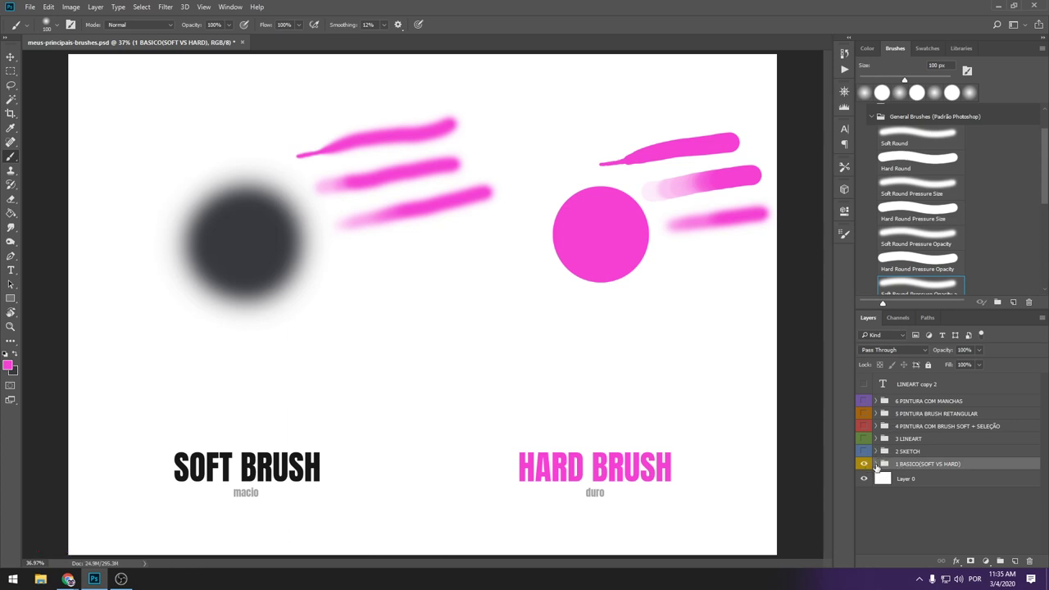
left_click(864, 464)
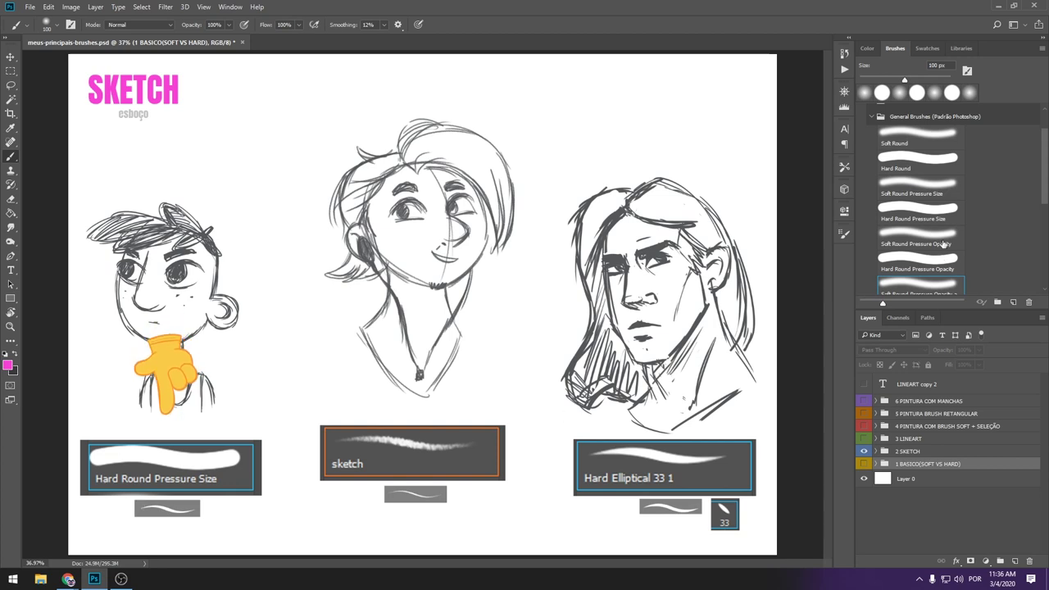
scroll(942, 244, "up", 2)
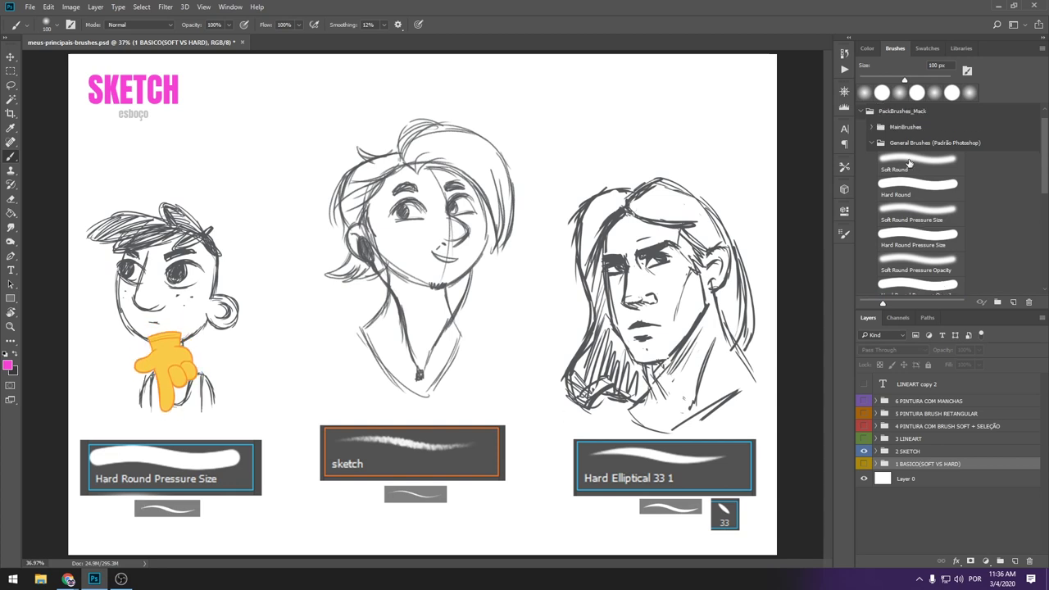
left_click(932, 244)
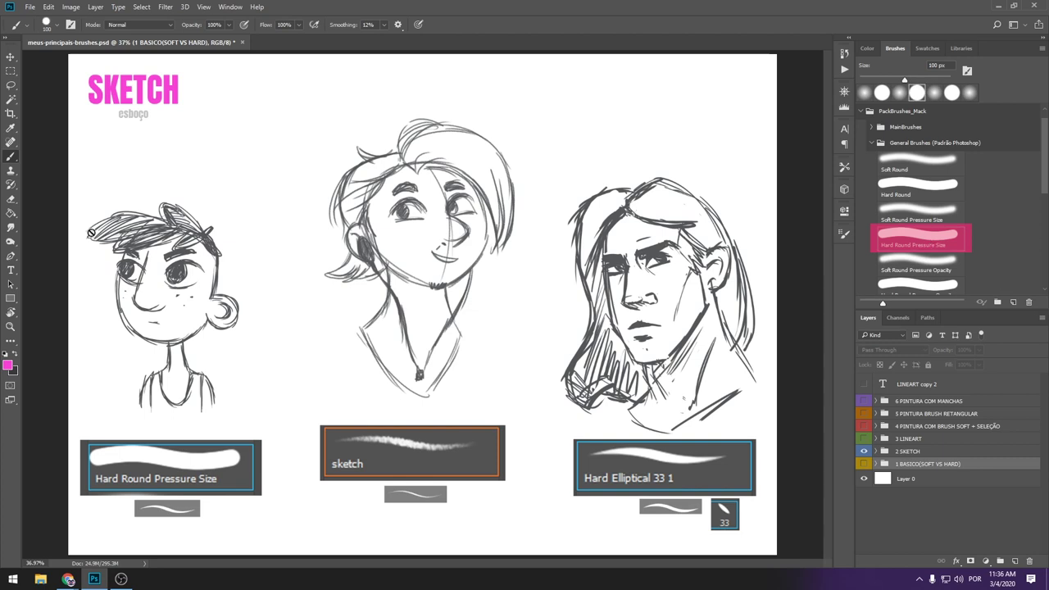
left_click(883, 452)
left_click(912, 466)
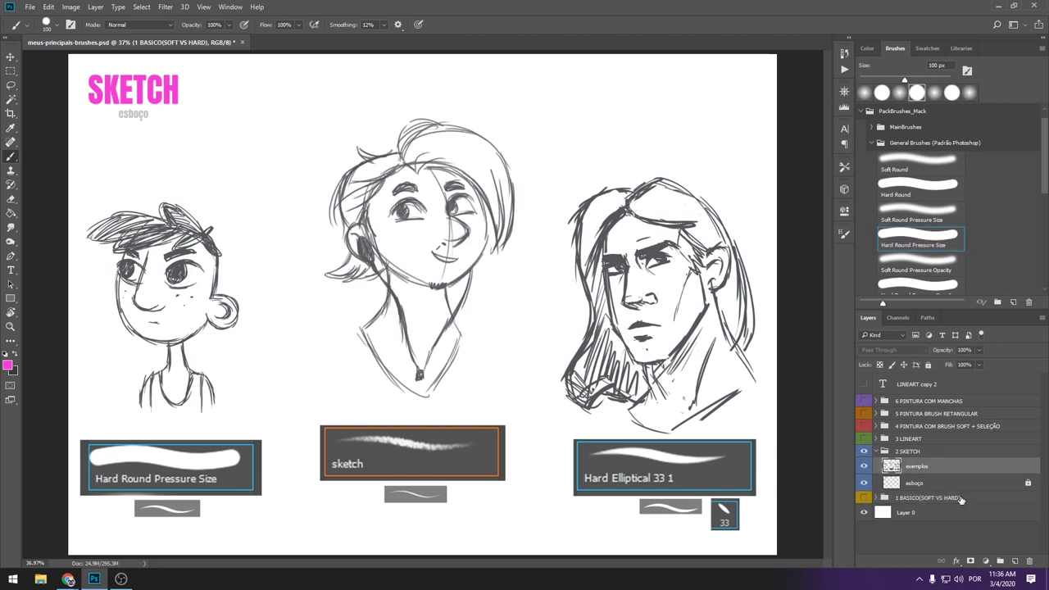
Step: Set the brush to 15 px, black colour, and 5% smoothing
right_click(273, 194)
left_click_drag(347, 220, 336, 222)
key("Return")
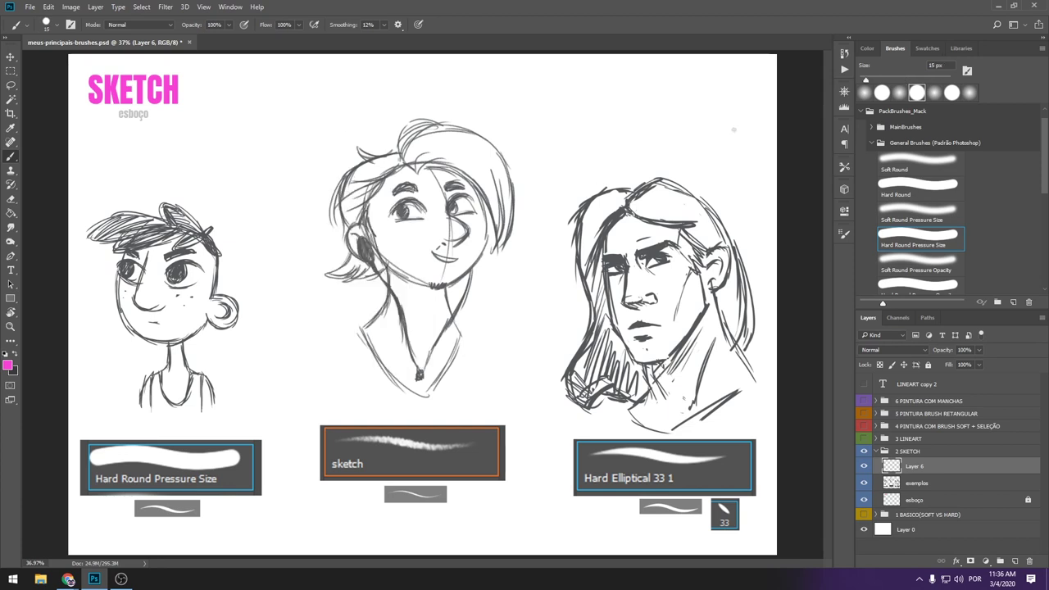
left_click_drag(220, 167, 249, 167)
key("ctrl+z")
key("x")
key("ctrl+z")
left_click(378, 24)
Step: Doodle a thought bubble, long line, crown and small mark on the sketches, undoing each one
left_click_drag(385, 37, 373, 36)
key("ctrl+z")
mouse_move(218, 202)
left_mouse_down()
mouse_move(262, 150)
mouse_move(289, 187)
mouse_move(231, 205)
left_mouse_up()
key("ctrl+z")
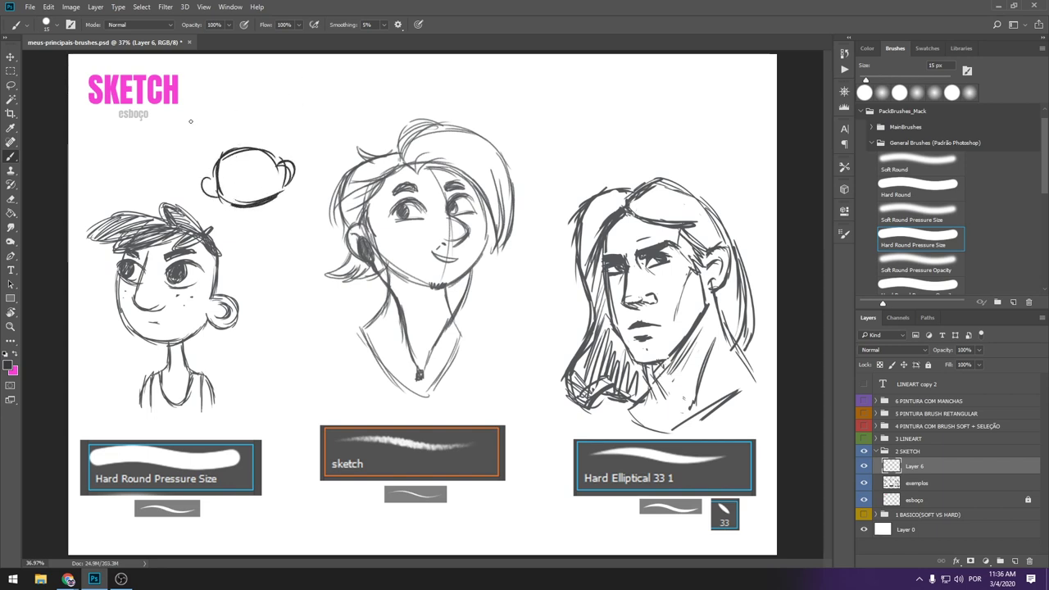
left_click_drag(143, 148, 316, 101)
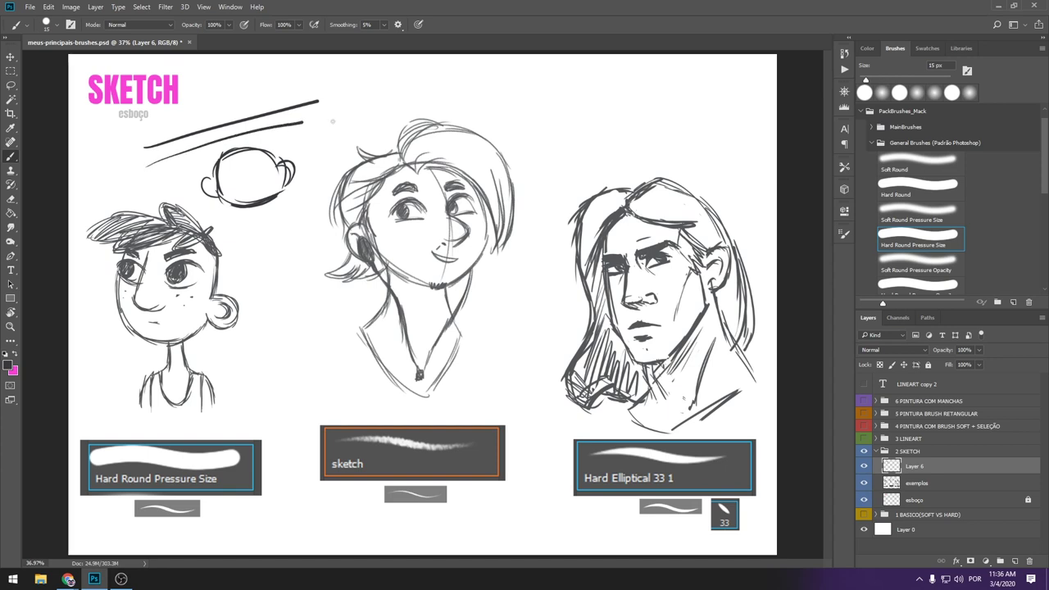
key("ctrl+z")
left_click_drag(218, 177, 278, 156)
key("ctrl+z")
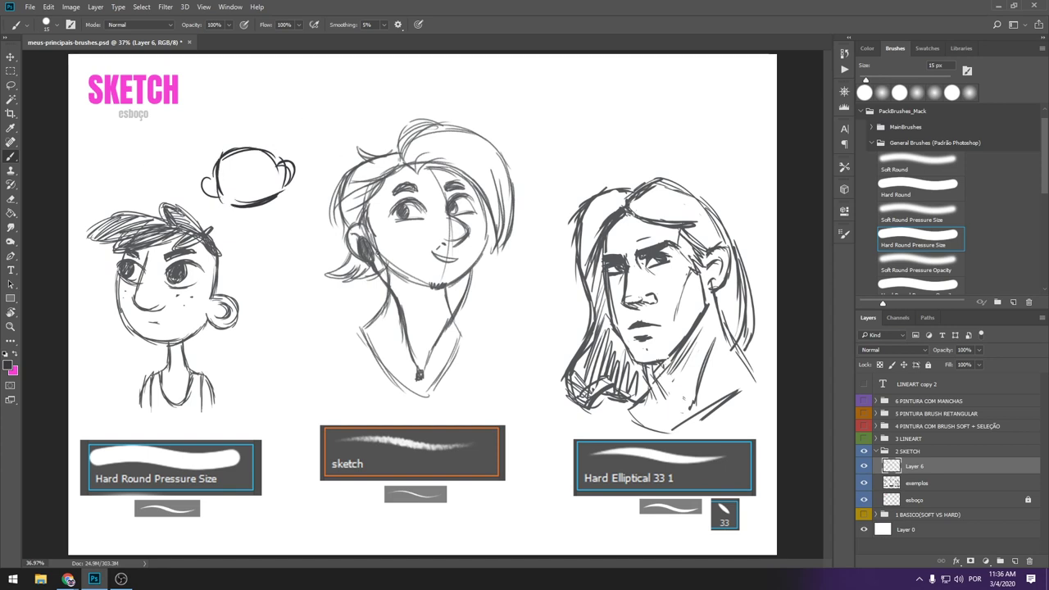
key("ctrl+z")
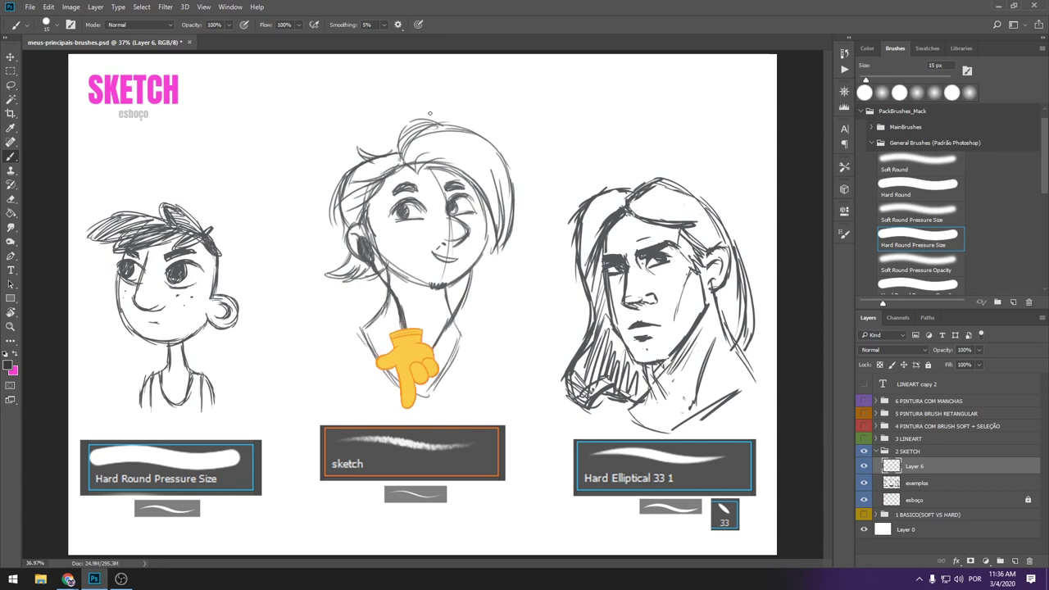
mouse_move(418, 70)
left_mouse_down()
mouse_move(418, 98)
mouse_move(430, 95)
left_mouse_up()
key("ctrl+z")
left_click(872, 143)
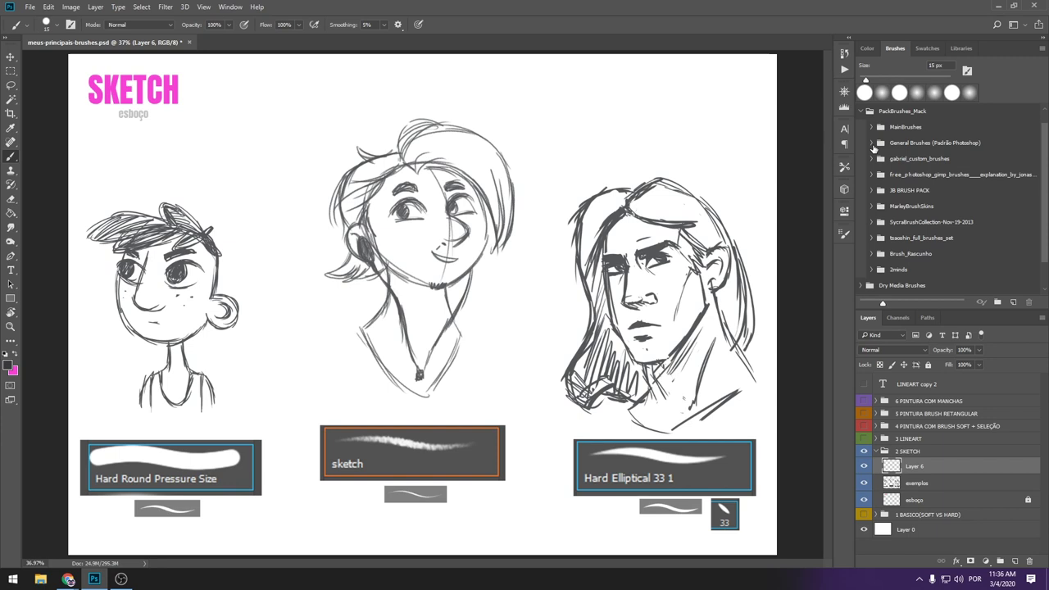
Step: Browse the Brush_Rascunho and MainBrushes folders in the Brushes panel
left_click(872, 254)
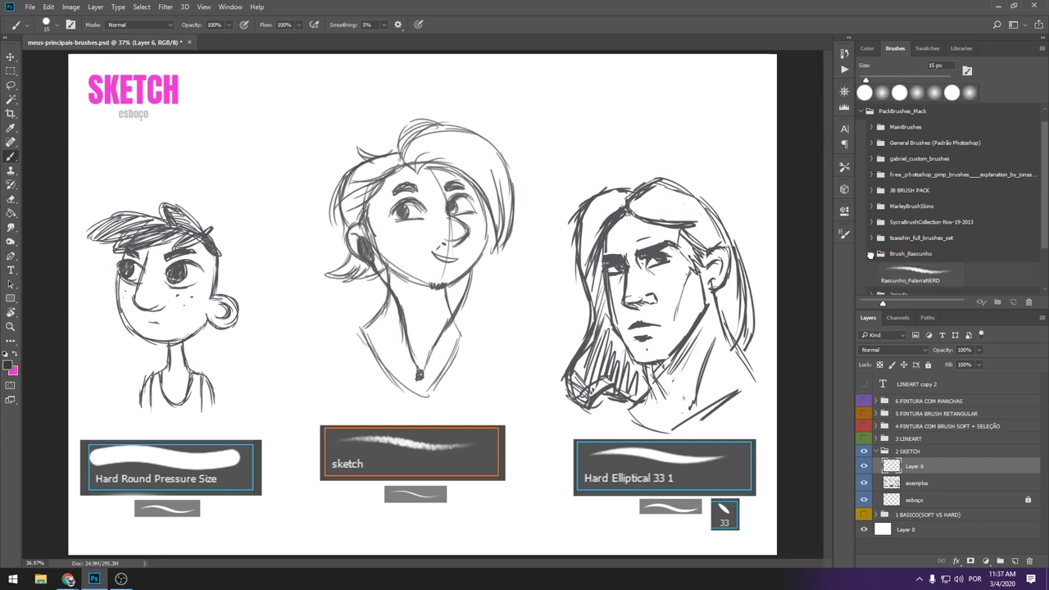
left_click(872, 255)
left_click(878, 125)
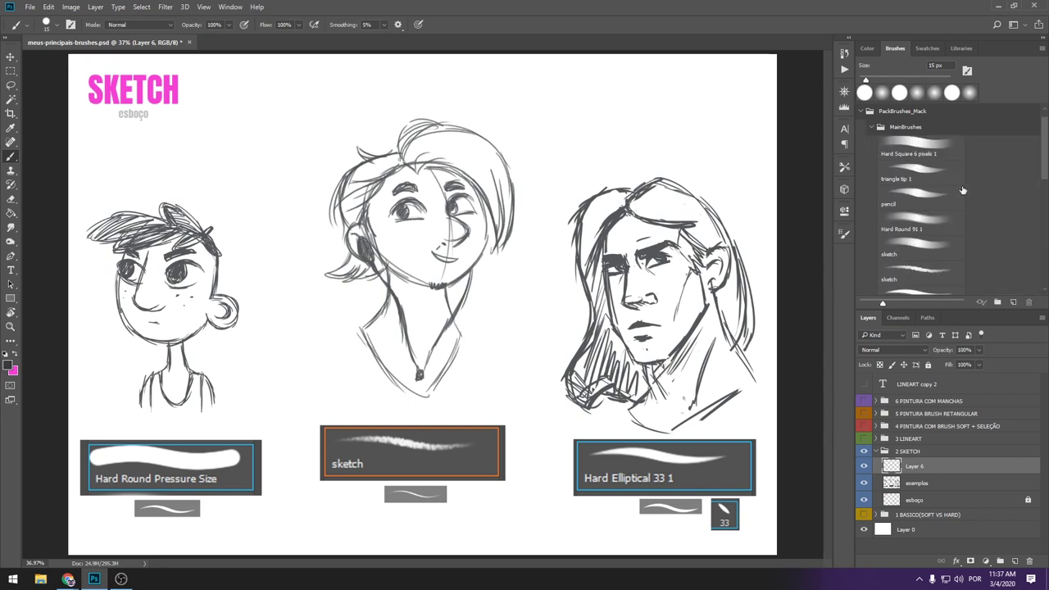
left_click_drag(1044, 141, 1036, 164)
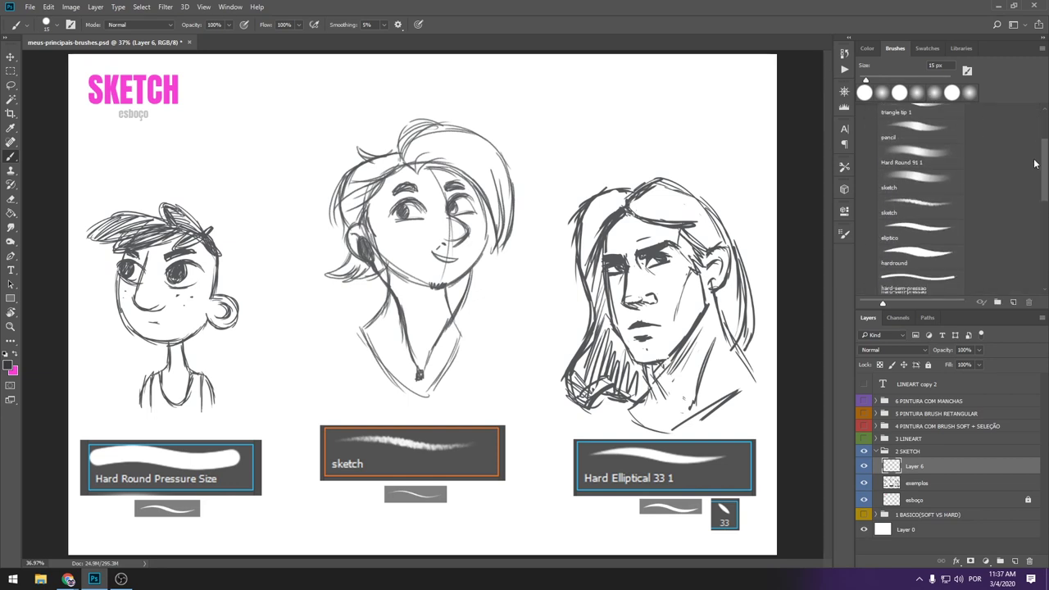
scroll(936, 168, "up", 3)
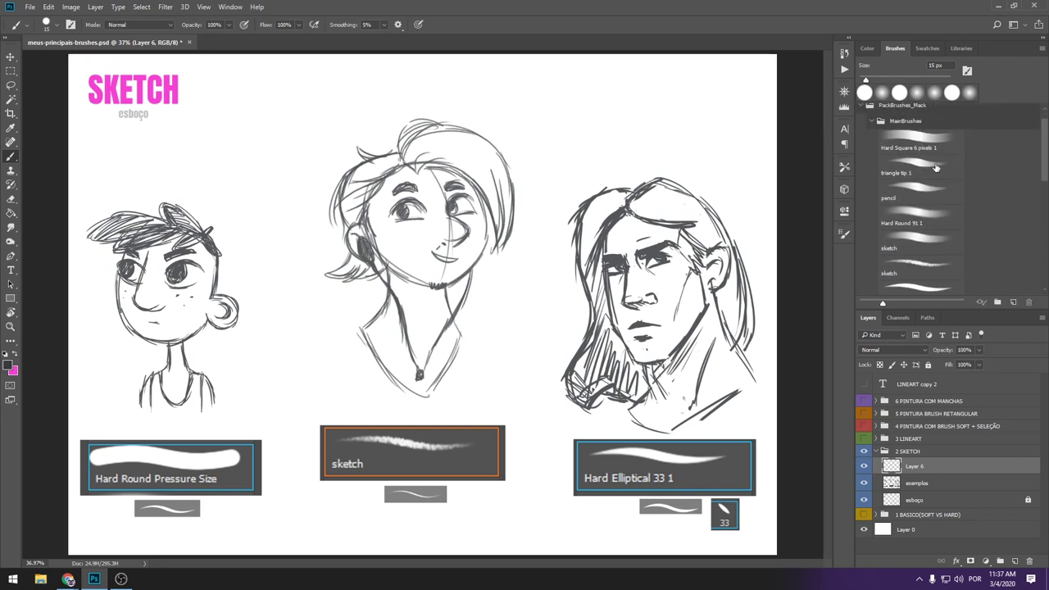
left_click(872, 121)
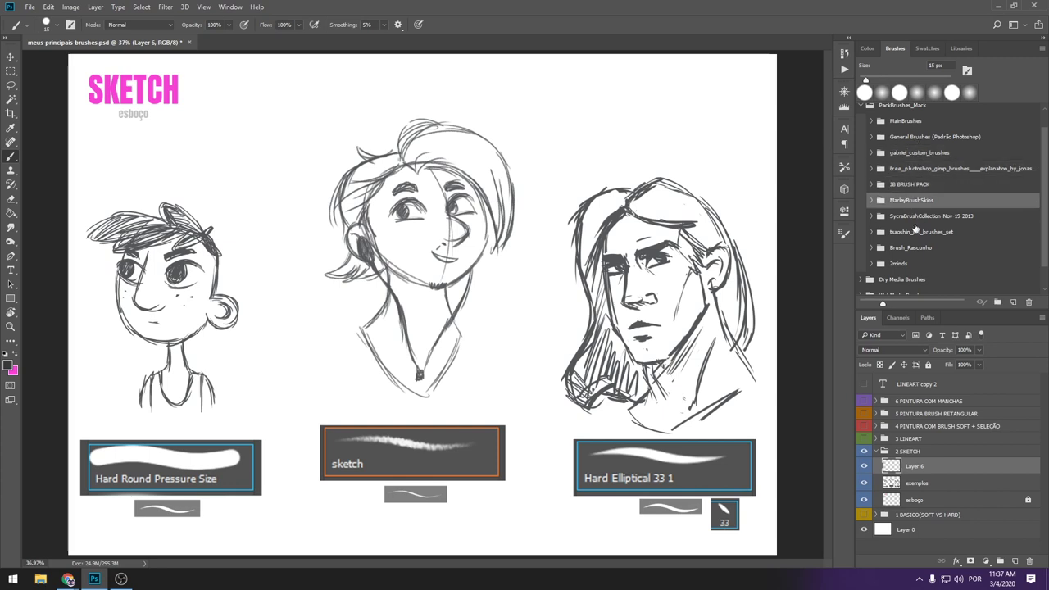
left_click(906, 152)
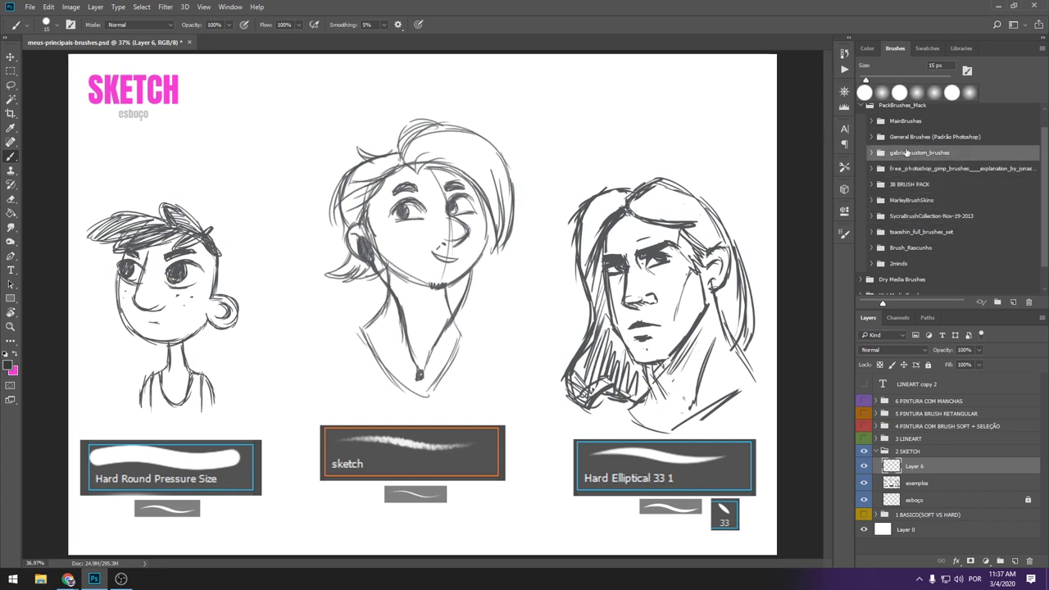
left_click(873, 121)
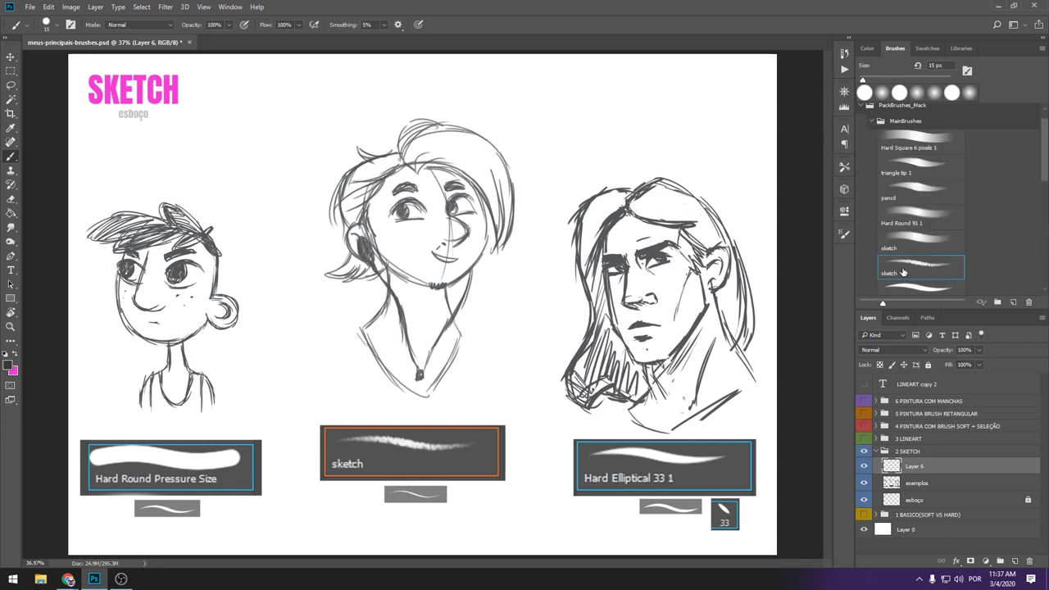
Step: Set the sketch brush to 20 px and try test strokes above the left face, undoing them
mouse_move(274, 105)
left_mouse_down()
mouse_move(297, 140)
mouse_move(327, 143)
left_mouse_up()
key("ctrl+z")
right_click(385, 168)
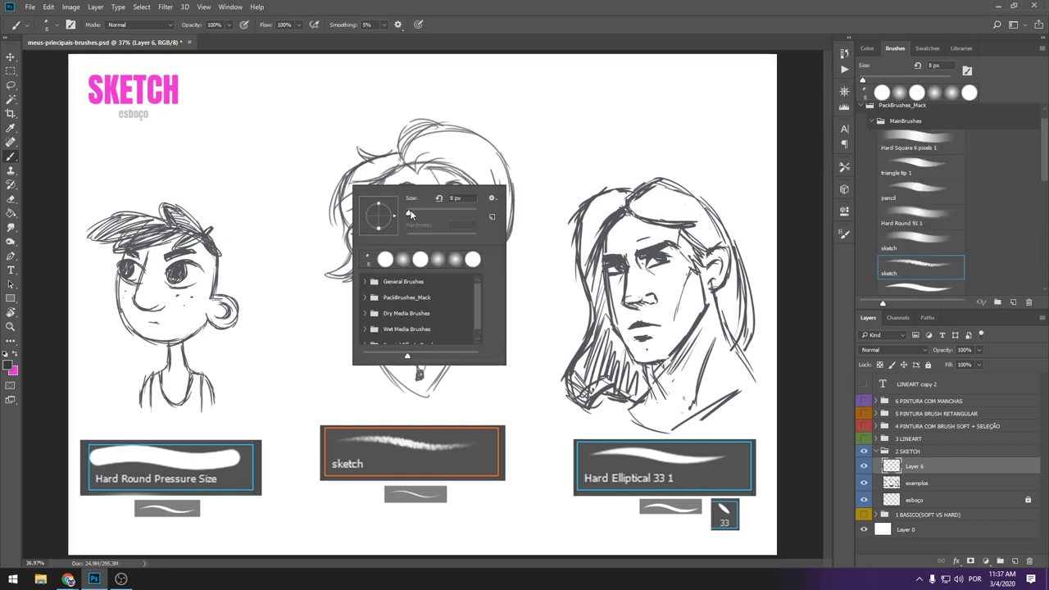
left_click_drag(409, 215, 414, 216)
key("Return")
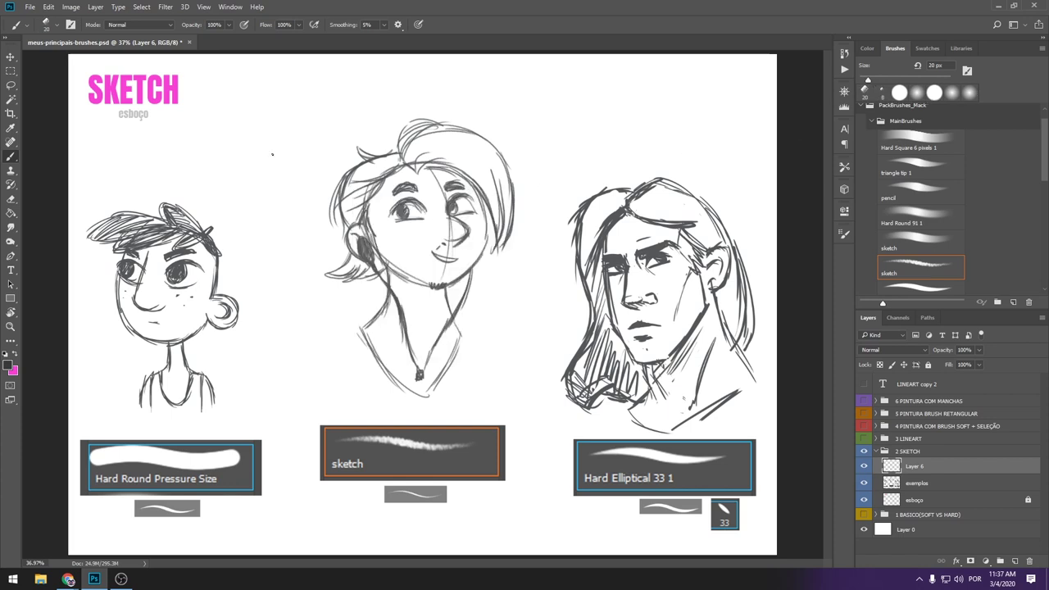
left_click_drag(270, 123, 316, 182)
key("ctrl+z")
mouse_move(273, 135)
left_mouse_down()
mouse_move(315, 148)
mouse_move(299, 164)
mouse_move(316, 141)
mouse_move(300, 164)
mouse_move(332, 153)
mouse_move(354, 125)
left_mouse_up()
key("ctrl+z")
Step: Try hatching lines beside the central face, then choose the eliptico brush at 33 px
key("ctrl+z")
key("ctrl+z")
key("ctrl+z")
left_click_drag(228, 162, 343, 116)
left_click_drag(227, 176, 354, 139)
left_click_drag(233, 194, 361, 148)
mouse_move(222, 222)
left_mouse_down()
mouse_move(335, 172)
mouse_move(267, 340)
left_mouse_up()
key("ctrl+z")
key("ctrl+z")
key("ctrl+z")
key("ctrl+z")
key("ctrl+z")
key("ctrl+z")
key("ctrl+z")
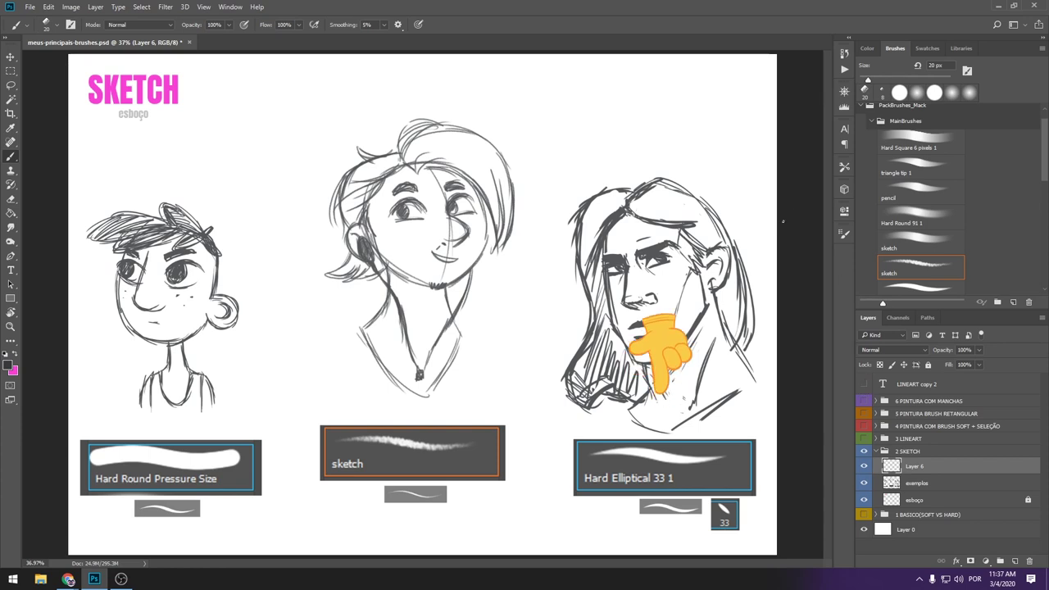
scroll(918, 205, "down", 2)
left_click(919, 212)
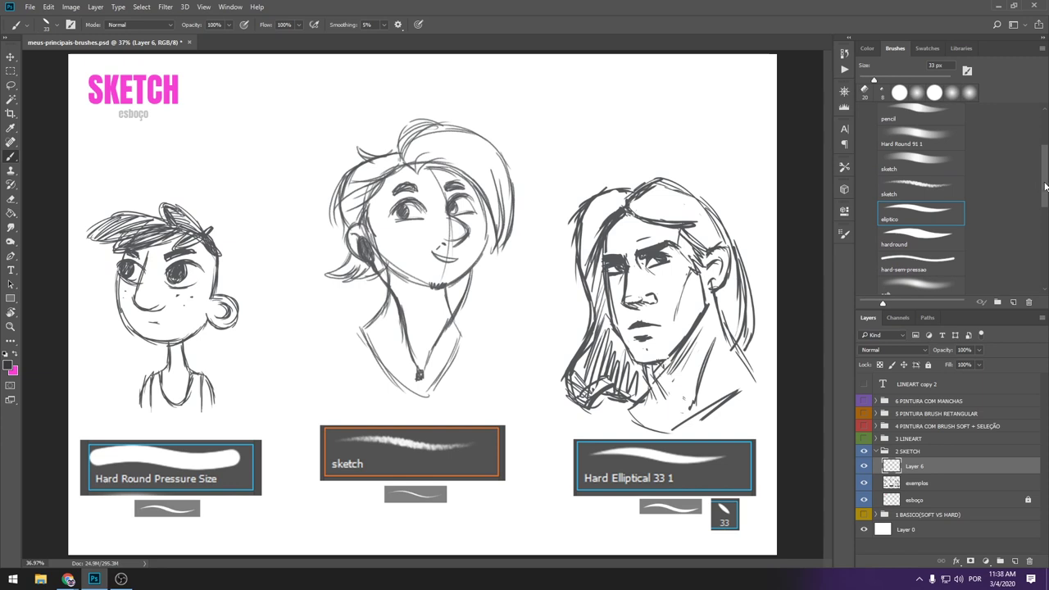
Step: Choose the Hard Elliptical 33 1 brush from the JB BRUSH PACK folder
left_click_drag(1045, 188, 973, 153)
left_click(871, 141)
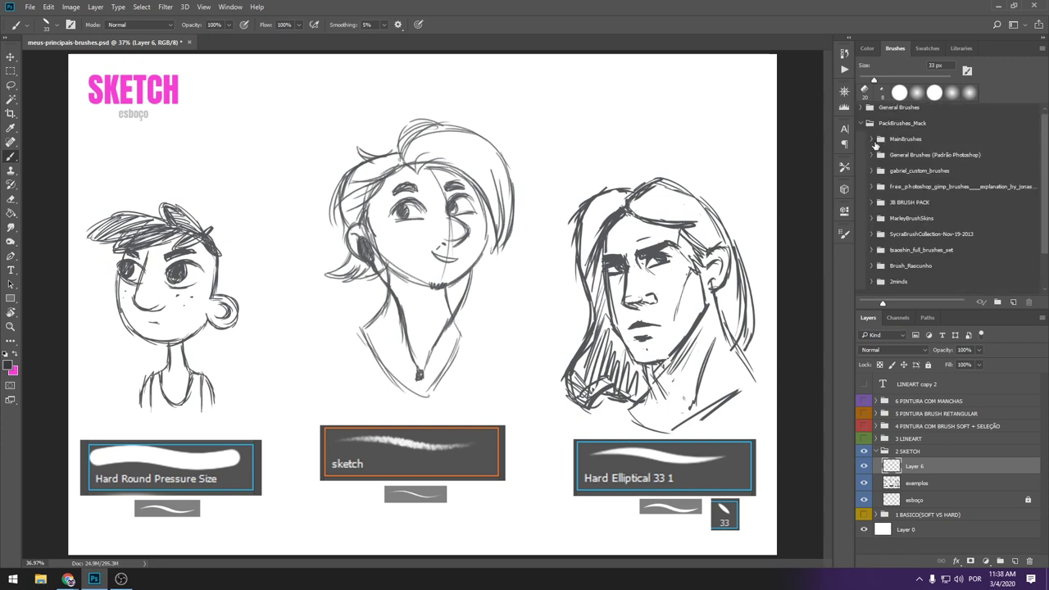
left_click(872, 204)
scroll(1000, 180, "down", 1)
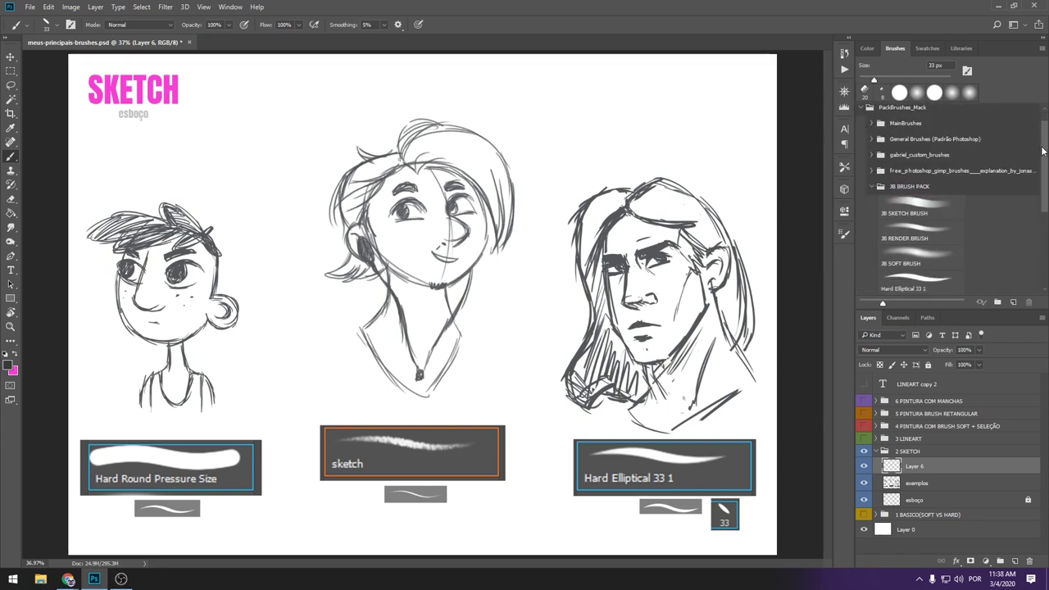
scroll(968, 197, "down", 2)
scroll(943, 213, "down", 2)
left_click(913, 233)
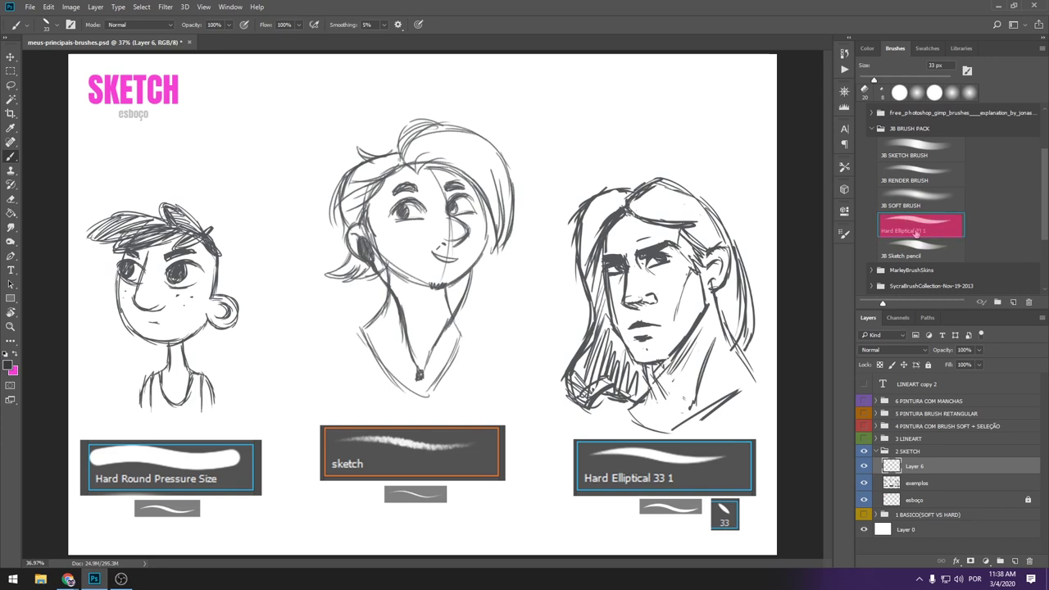
Step: Try two test strokes above the right face and undo both
left_click_drag(564, 149, 732, 143)
key("ctrl+z")
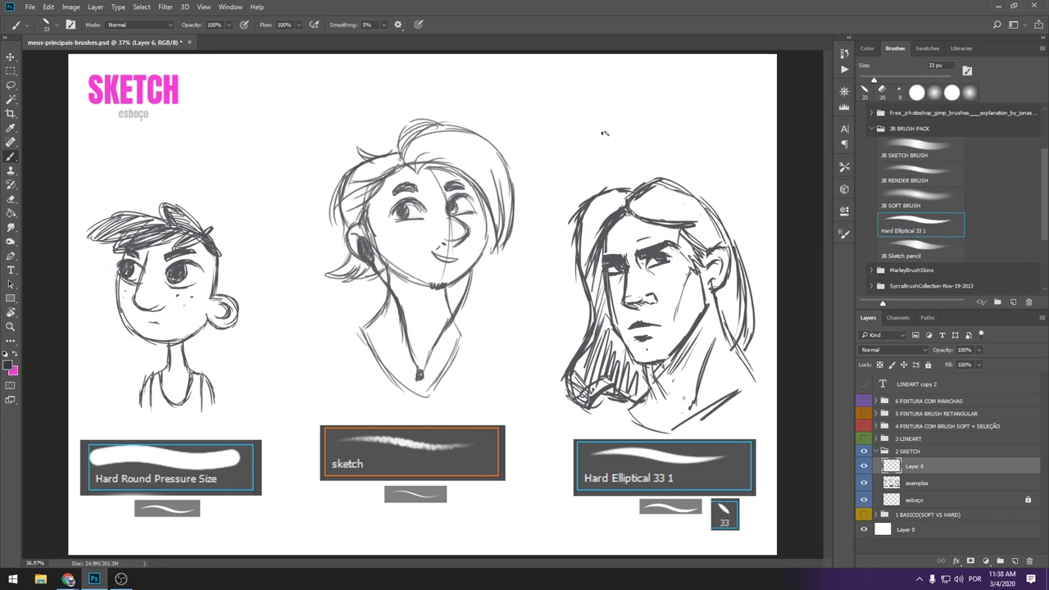
left_click_drag(602, 139, 701, 141)
key("ctrl+z")
Step: Switch back to the eliptico brush in the MainBrushes folder
scroll(1047, 223, "up", 1)
scroll(1047, 223, "up", 2)
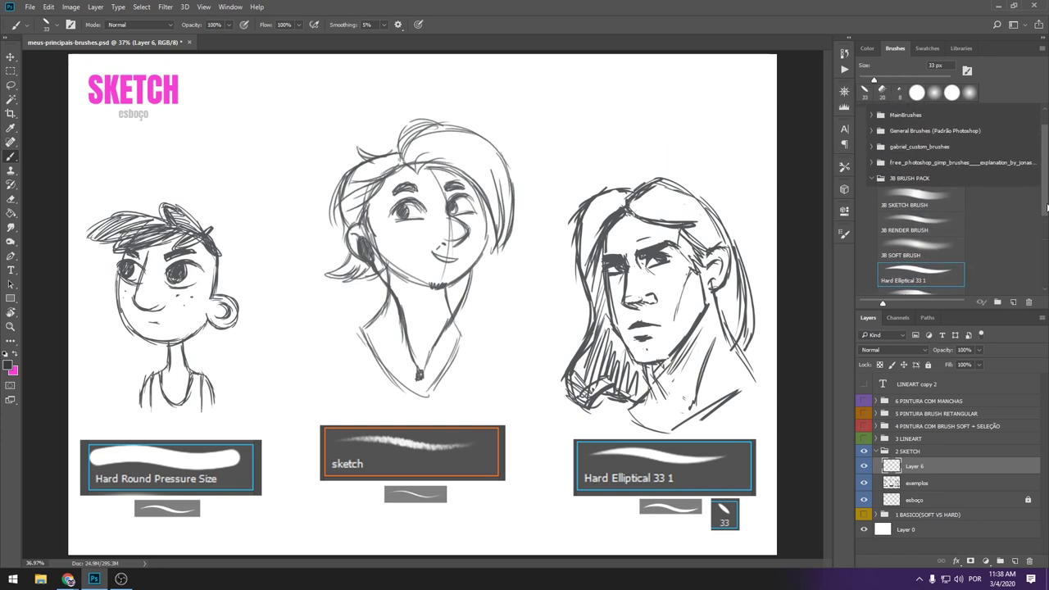
scroll(1024, 205, "up", 1)
left_click(872, 186)
left_click(872, 124)
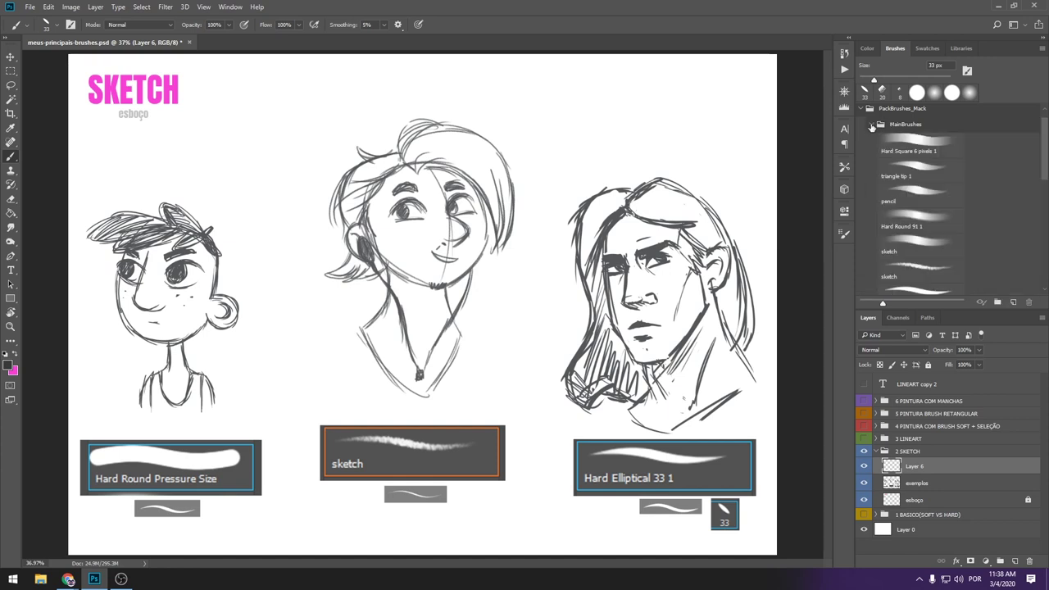
left_click(912, 125)
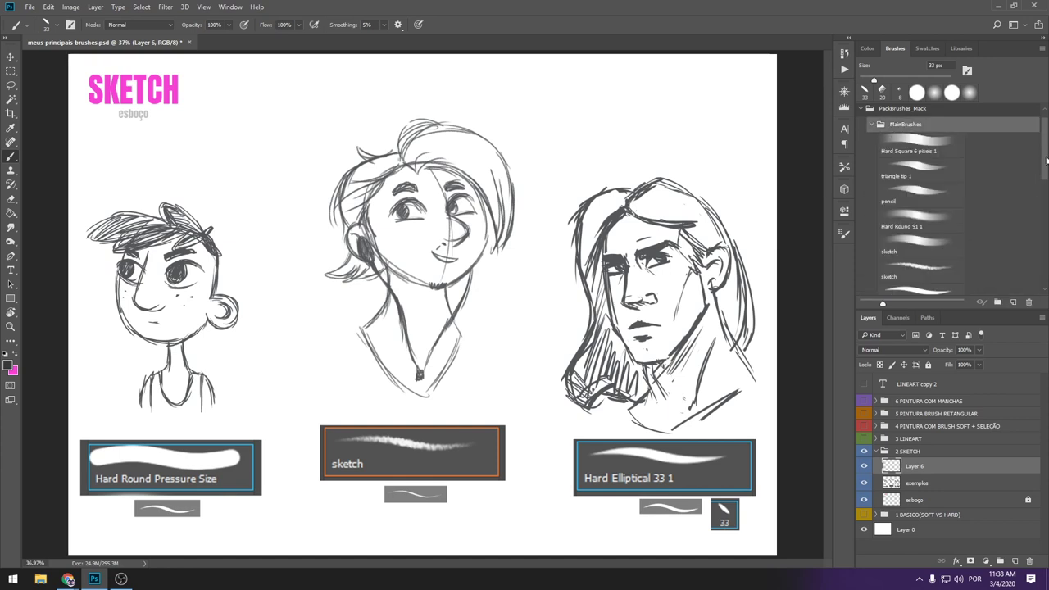
scroll(943, 205, "down", 2)
scroll(918, 238, "down", 1)
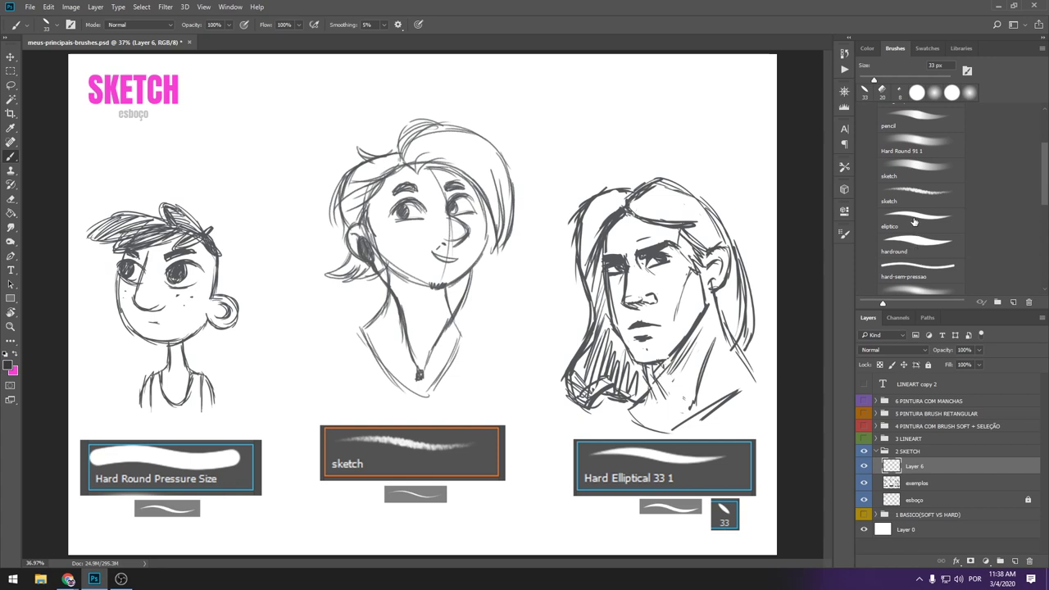
left_click(915, 220)
Step: Test the eliptico brush with several undone strokes and make black the painting colour
left_click_drag(667, 140, 697, 143)
key("ctrl+z")
left_click_drag(755, 519, 736, 518)
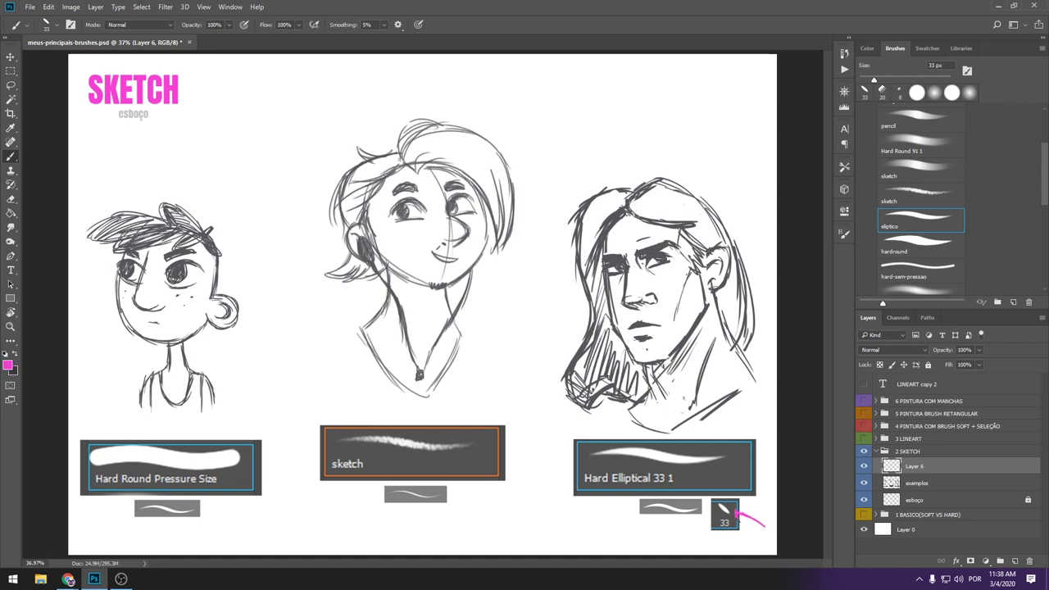
key("ctrl+z")
key("x")
key("ctrl+z")
left_click_drag(609, 99, 611, 168)
key("ctrl+z")
Step: Doodle a cube above the right face, then delete that scratch layer and collapse 2 SKETCH
mouse_move(590, 86)
left_mouse_down()
mouse_move(607, 152)
mouse_move(655, 129)
left_mouse_up()
key("ctrl+z")
key("ctrl+z")
left_click_drag(593, 120, 602, 154)
mouse_move(594, 117)
left_mouse_down()
mouse_move(680, 91)
mouse_move(633, 103)
mouse_move(670, 121)
left_mouse_up()
key("ctrl+z")
mouse_move(648, 108)
left_mouse_down()
mouse_move(656, 148)
mouse_move(610, 138)
left_mouse_up()
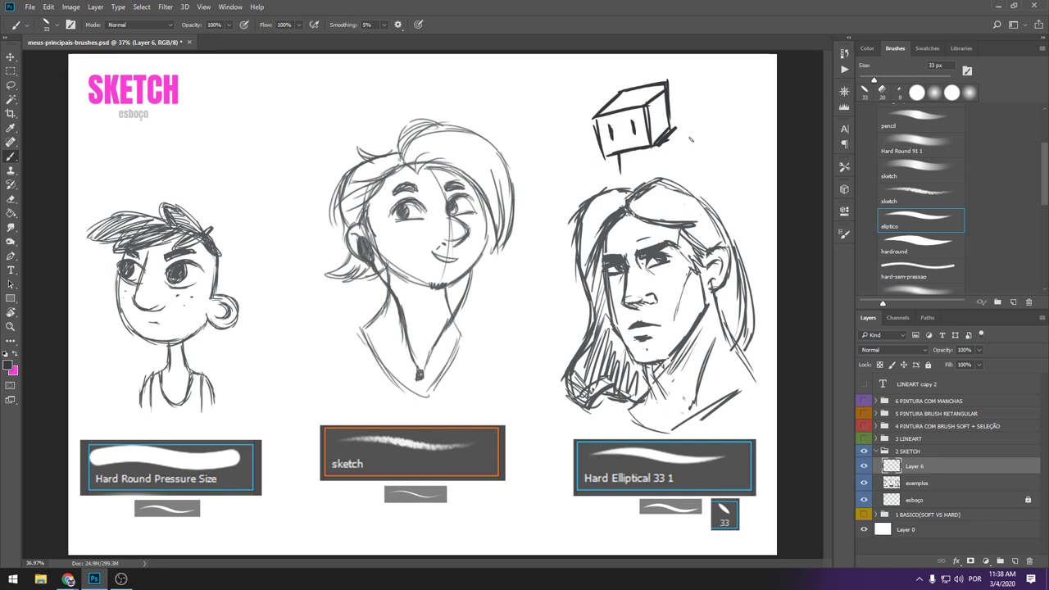
mouse_move(621, 154)
left_mouse_down()
mouse_move(621, 179)
mouse_move(666, 172)
left_mouse_up()
key("Delete")
left_click(876, 451)
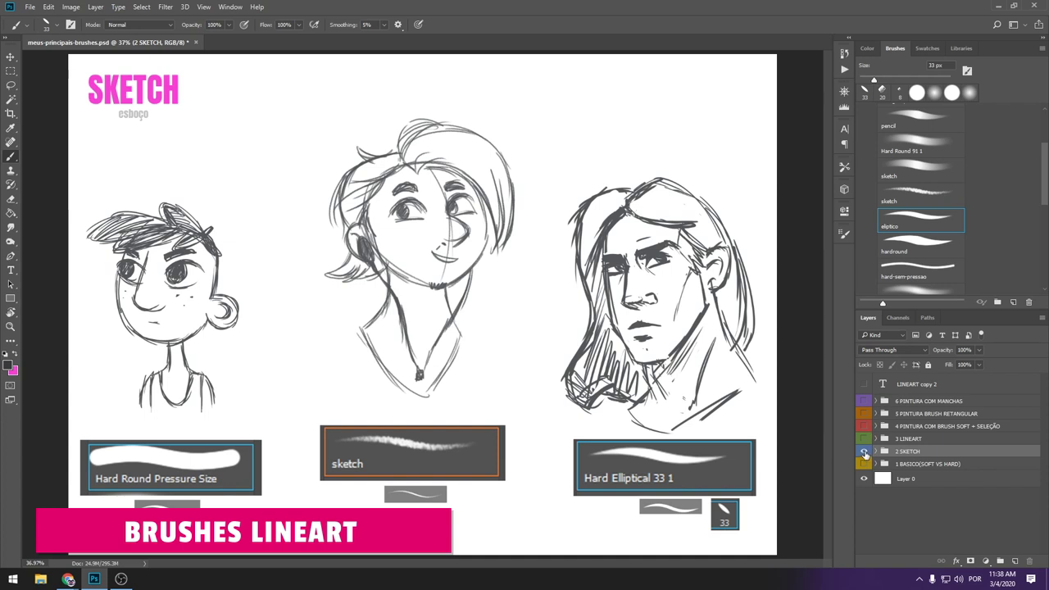
Step: Hide 2 SKETCH, expand 3 LINEART and add a new layer above rockeiro-rato-vetor copy 2
left_click(864, 452)
left_click(877, 439)
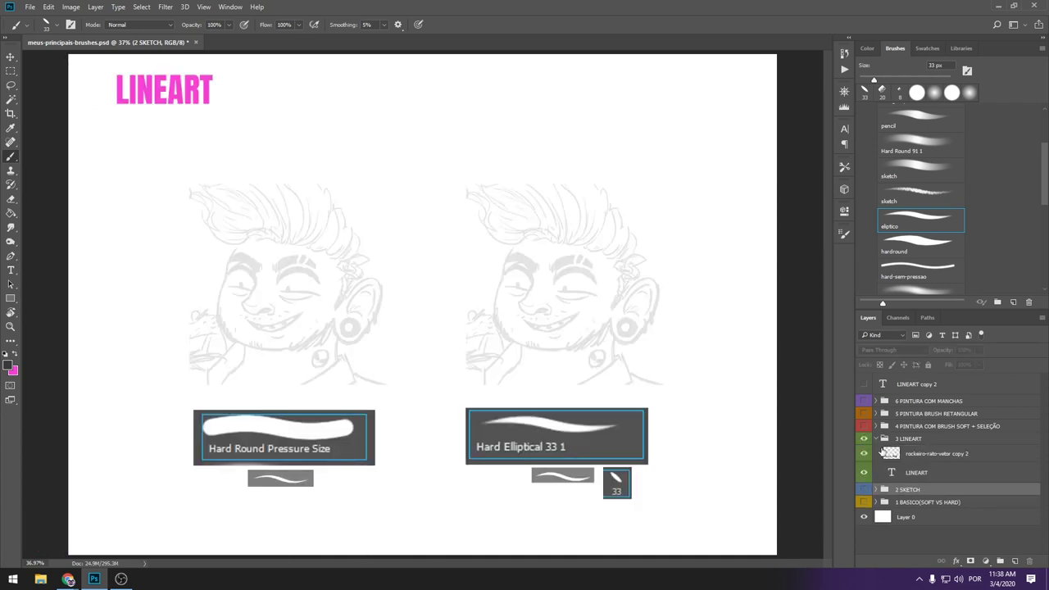
left_click(933, 455)
left_click(1016, 562)
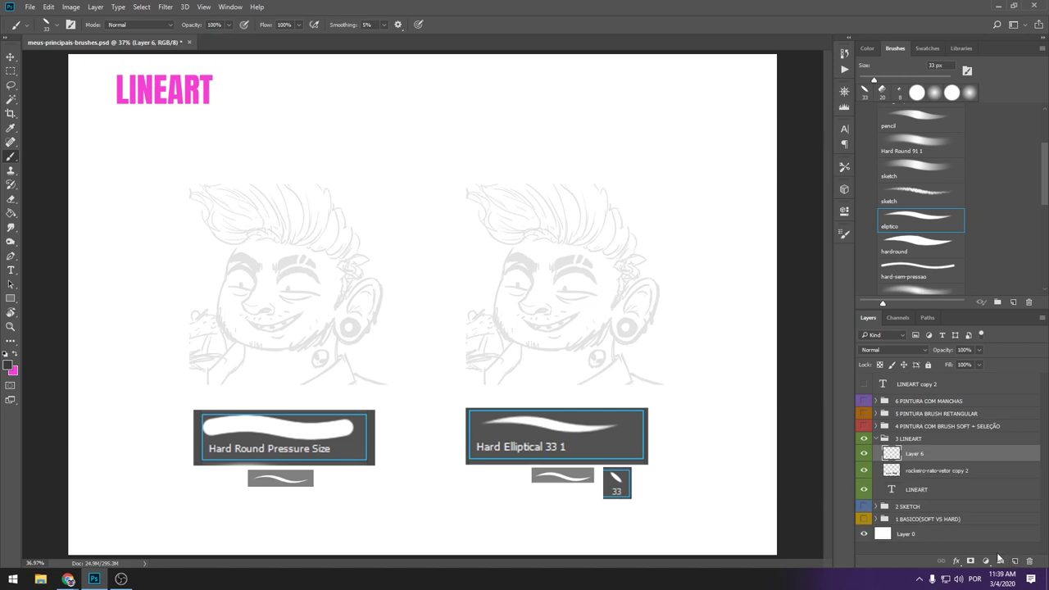
Step: Set brush smoothing to 18% after trial strokes on the face outline
scroll(878, 152, "up", 3)
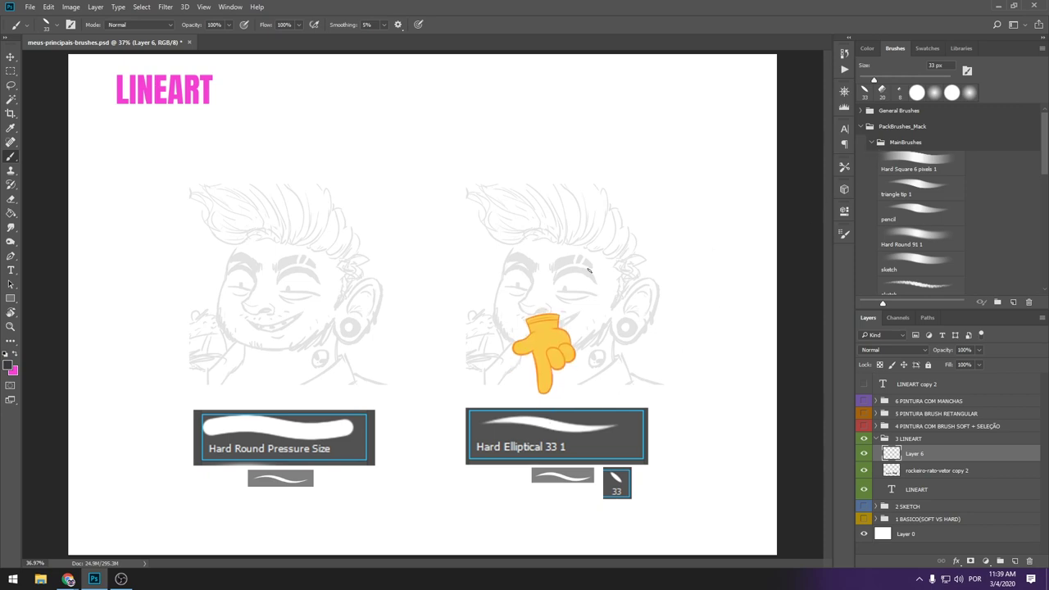
left_click_drag(584, 291, 668, 246)
key("ctrl+z")
left_click_drag(514, 245, 501, 287)
left_click_drag(502, 284, 525, 336)
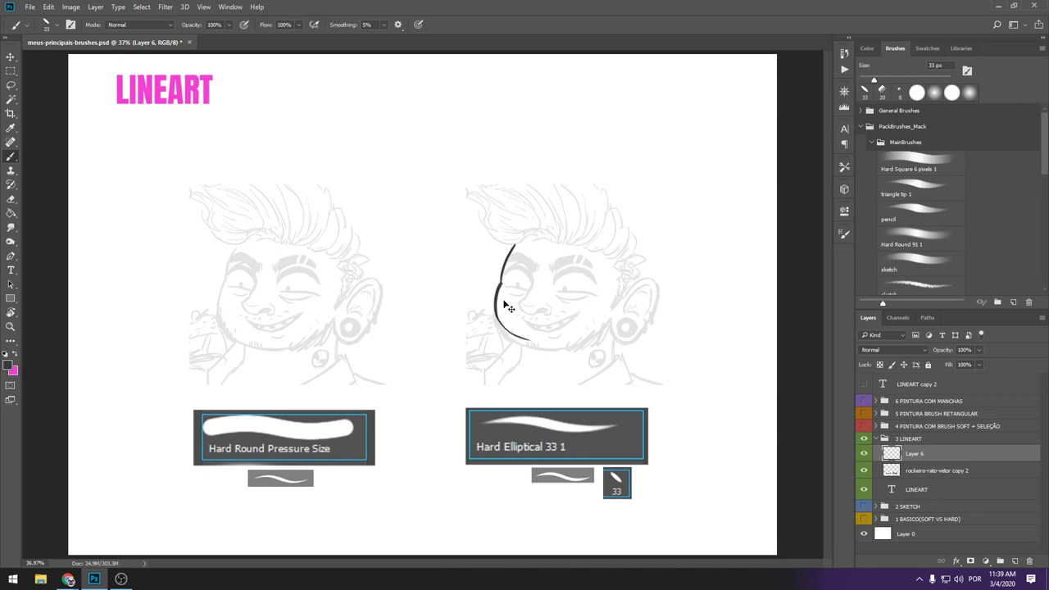
key("ctrl+z")
left_click(384, 24)
left_click_drag(381, 39, 390, 40)
Step: Ink the big hair curves over the right face's head
left_click_drag(554, 245, 496, 240)
left_click_drag(473, 188, 498, 239)
left_click_drag(525, 196, 556, 244)
key("ctrl+z")
mouse_move(561, 202)
left_mouse_down()
mouse_move(555, 244)
mouse_move(560, 202)
left_mouse_up()
key("ctrl+z")
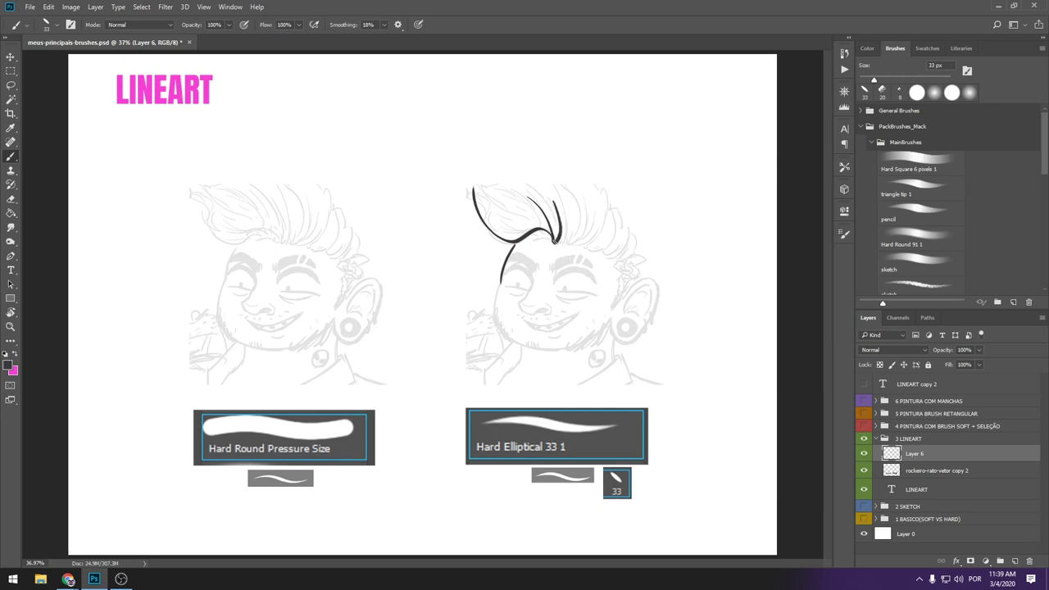
mouse_move(555, 245)
left_mouse_down()
mouse_move(564, 201)
mouse_move(596, 223)
mouse_move(604, 218)
left_mouse_up()
key("ctrl+z")
Step: Ink the ear outline and inner ear curves on the right face
key("ctrl+z")
key("ctrl+z")
key("ctrl+z")
key("ctrl+z")
left_click_drag(629, 295, 628, 342)
key("ctrl+z")
key("ctrl+z")
key("ctrl+z")
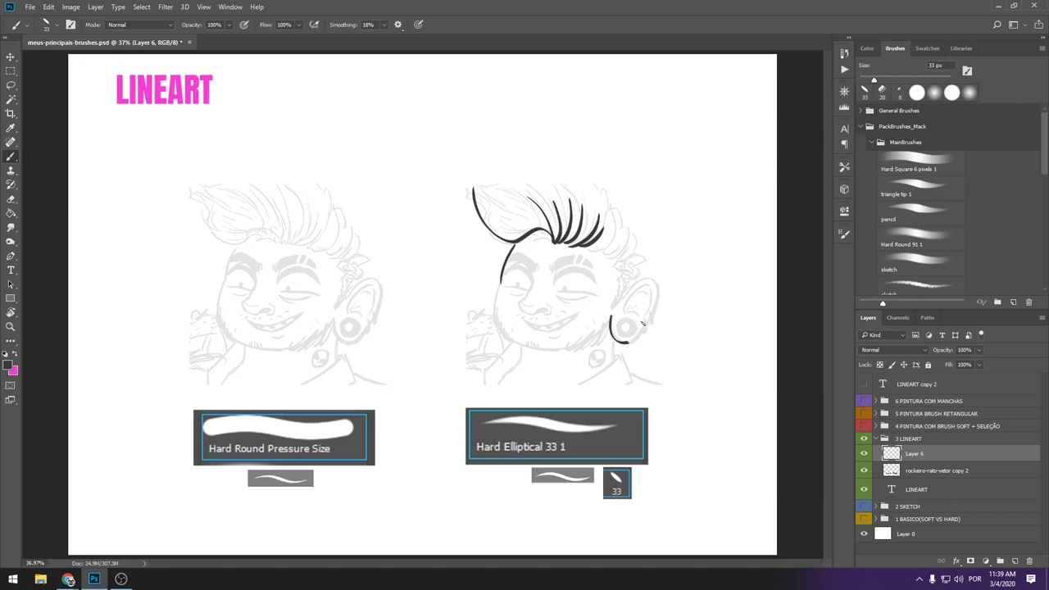
left_click_drag(623, 303, 640, 336)
key("ctrl+z")
mouse_move(623, 299)
left_mouse_down()
mouse_move(638, 339)
mouse_move(631, 319)
mouse_move(621, 334)
left_mouse_up()
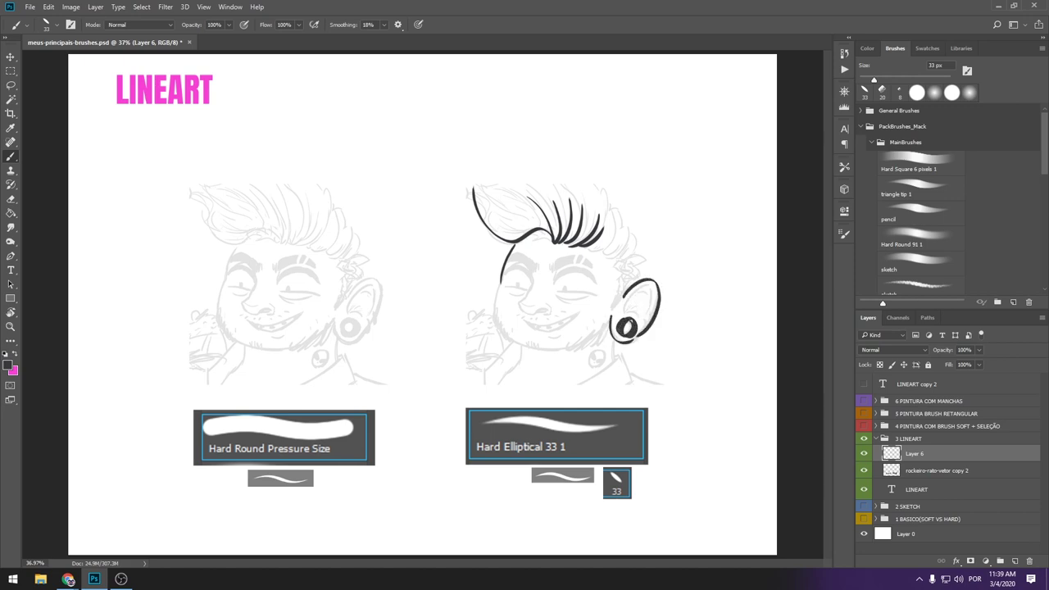
mouse_move(646, 287)
left_mouse_down()
mouse_move(632, 317)
mouse_move(643, 310)
left_mouse_up()
Step: Ink the nose, smile, stubble dots and closed eye on the right face
left_click_drag(524, 297, 539, 315)
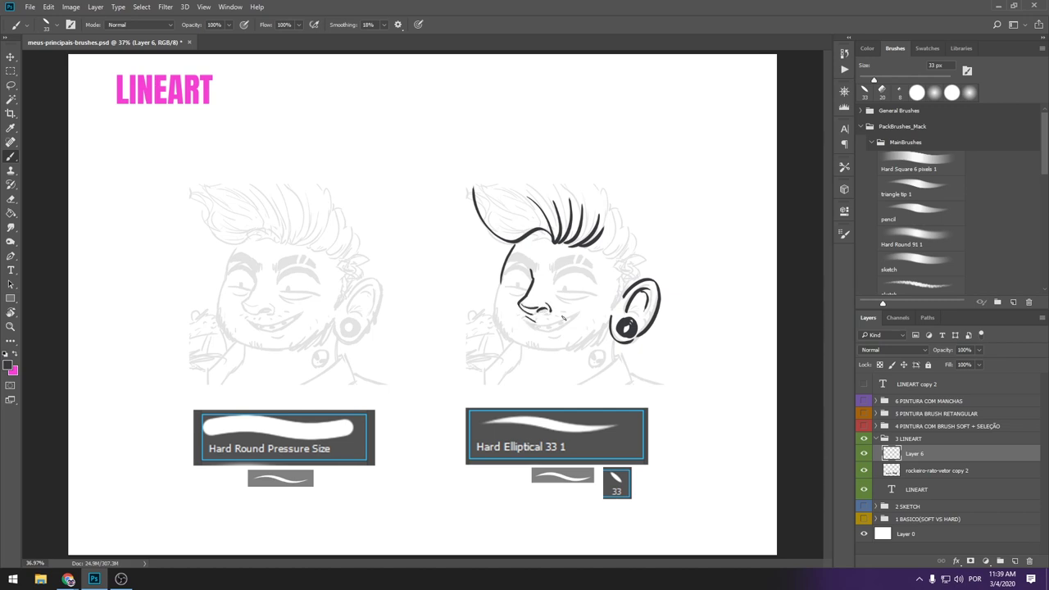
left_click_drag(526, 314, 578, 311)
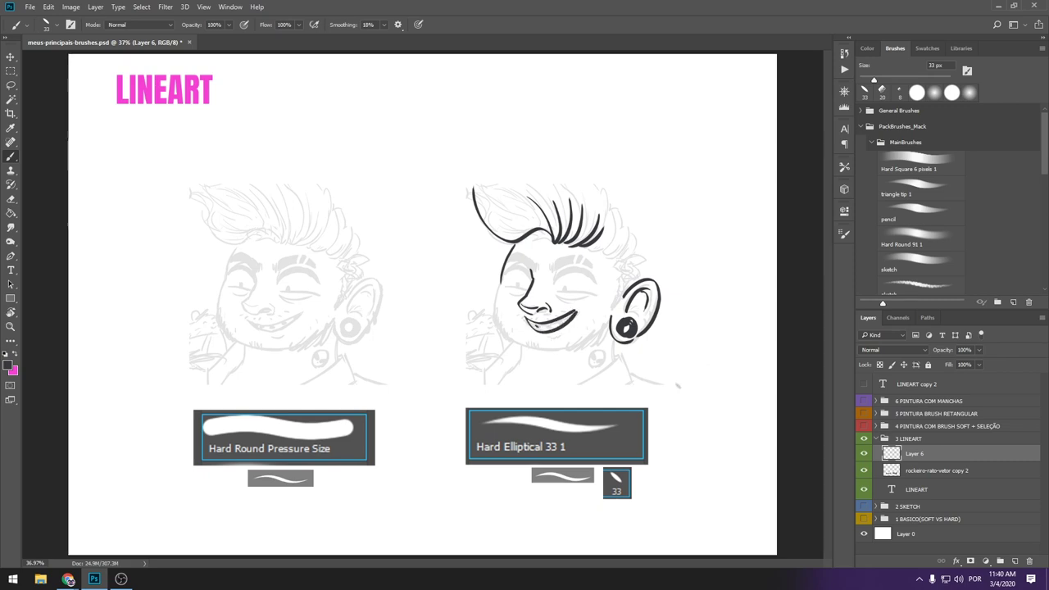
left_click(551, 329)
left_click(559, 324)
left_click(593, 321)
left_click(590, 343)
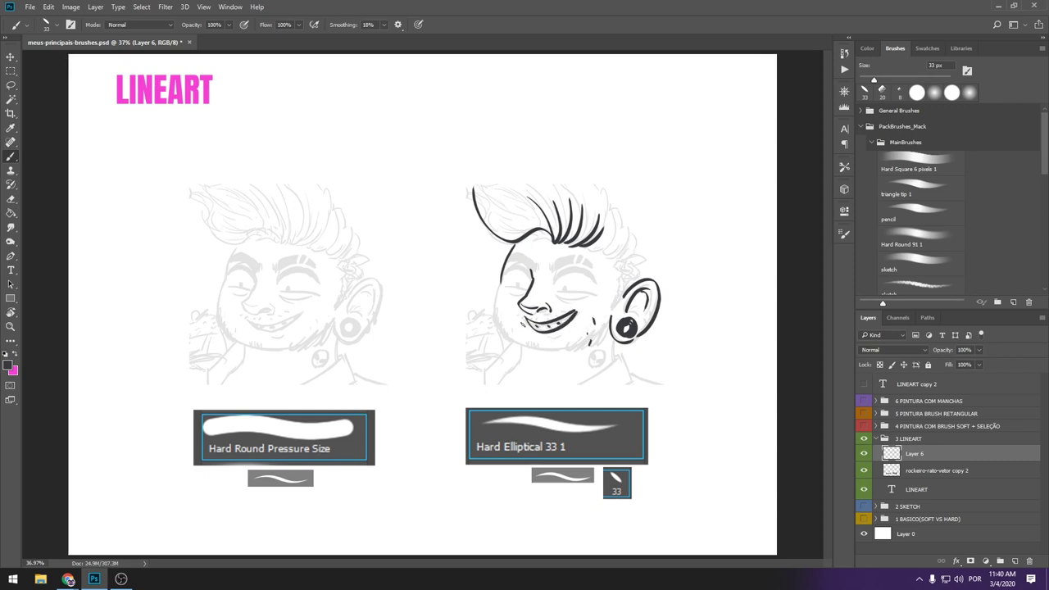
left_click_drag(506, 320, 511, 331)
left_click_drag(510, 339, 517, 349)
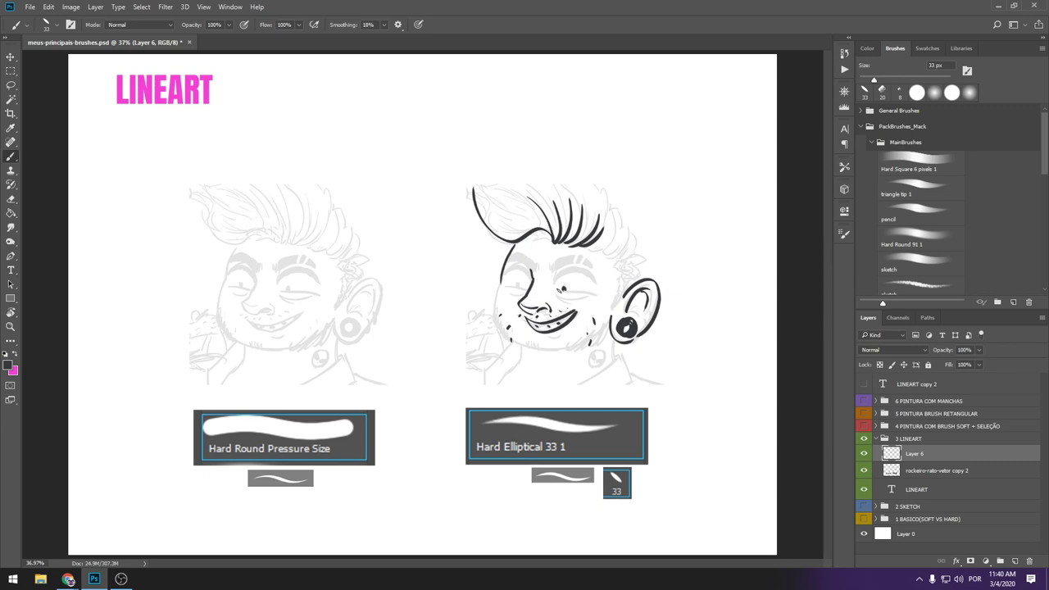
left_click_drag(559, 291, 599, 296)
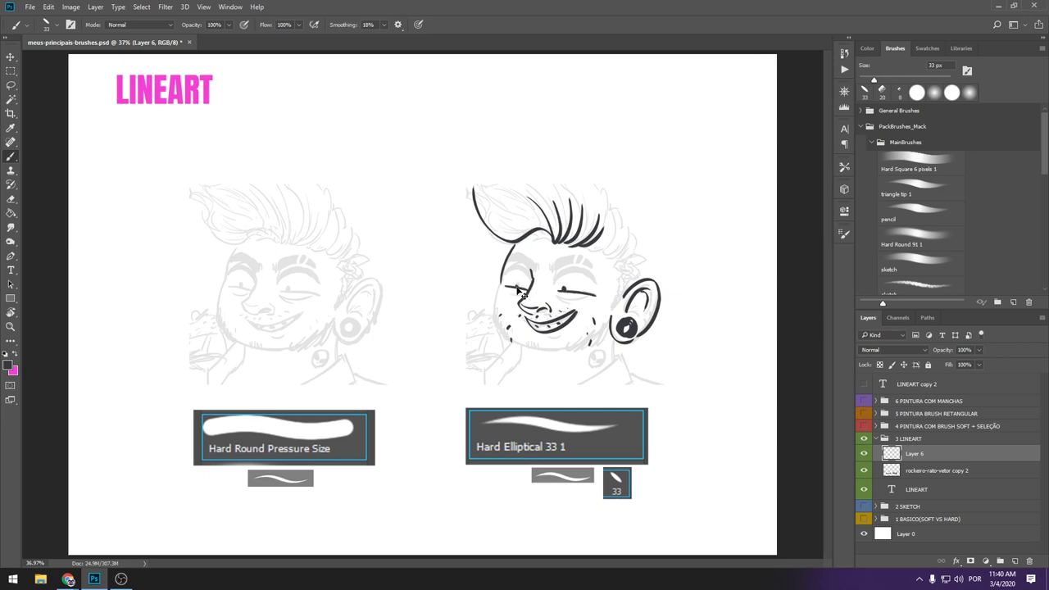
mouse_move(507, 290)
left_mouse_down()
mouse_move(596, 275)
mouse_move(584, 258)
mouse_move(591, 261)
left_mouse_up()
key("ctrl+z")
key("ctrl+z")
key("ctrl+z")
key("ctrl+z")
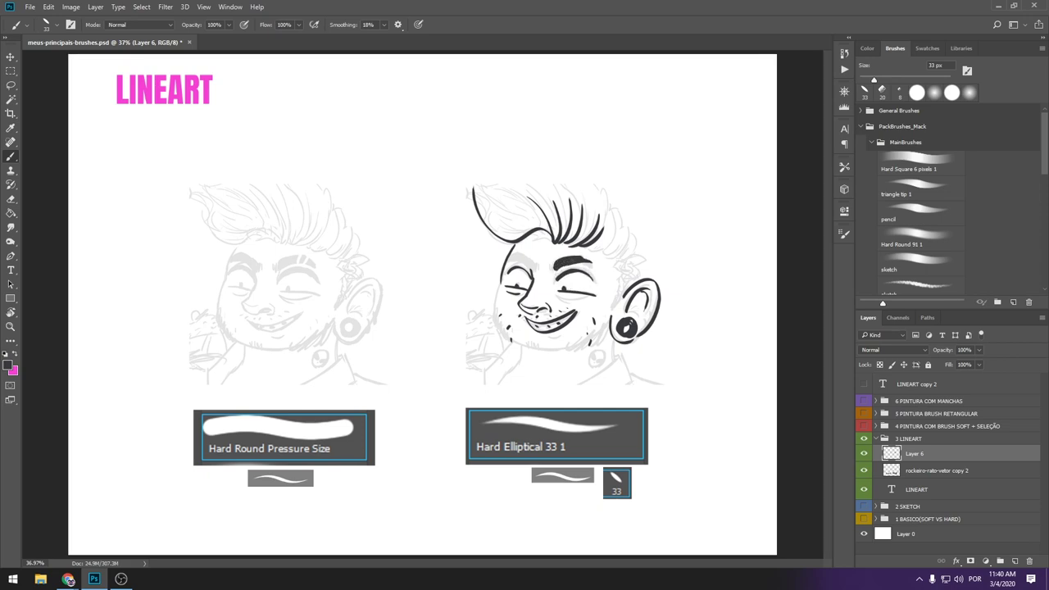
Step: Reselect the eliptico tip at 33 px and ink the left cheek, jaw and chin line
key("e")
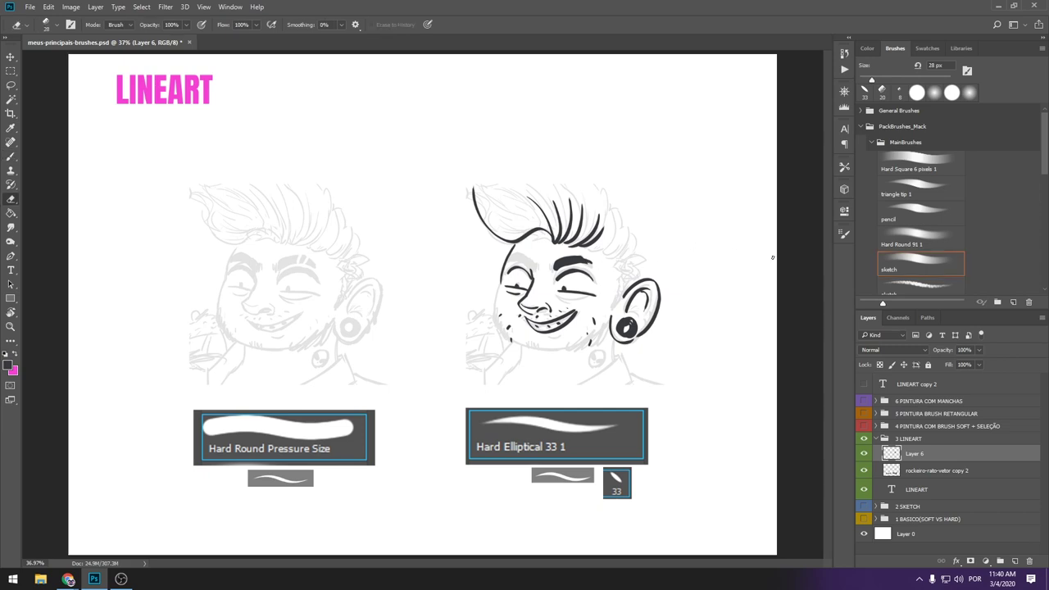
scroll(1013, 154, "down", 3)
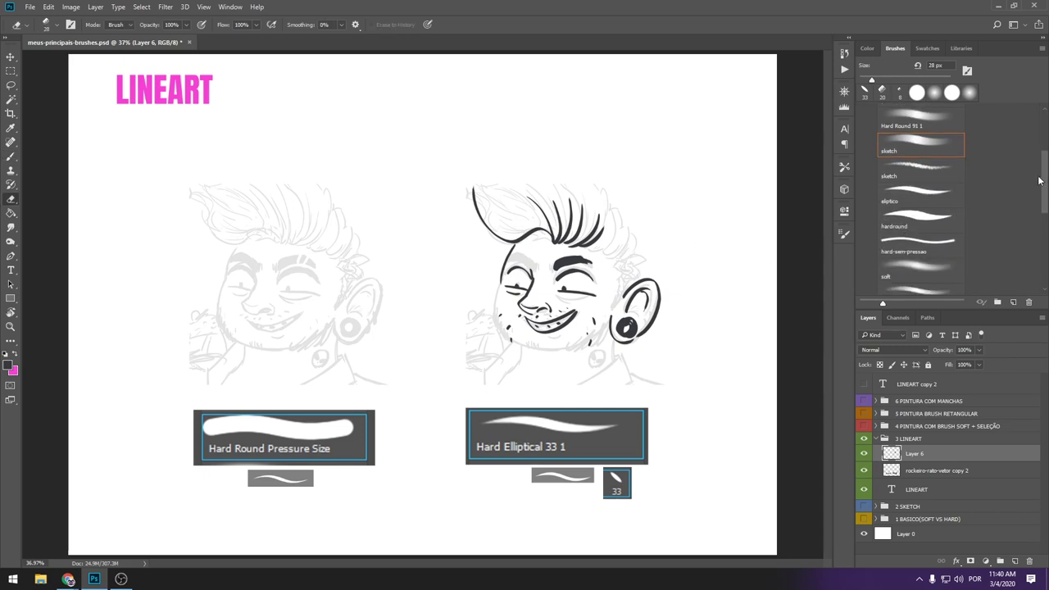
left_click(918, 193)
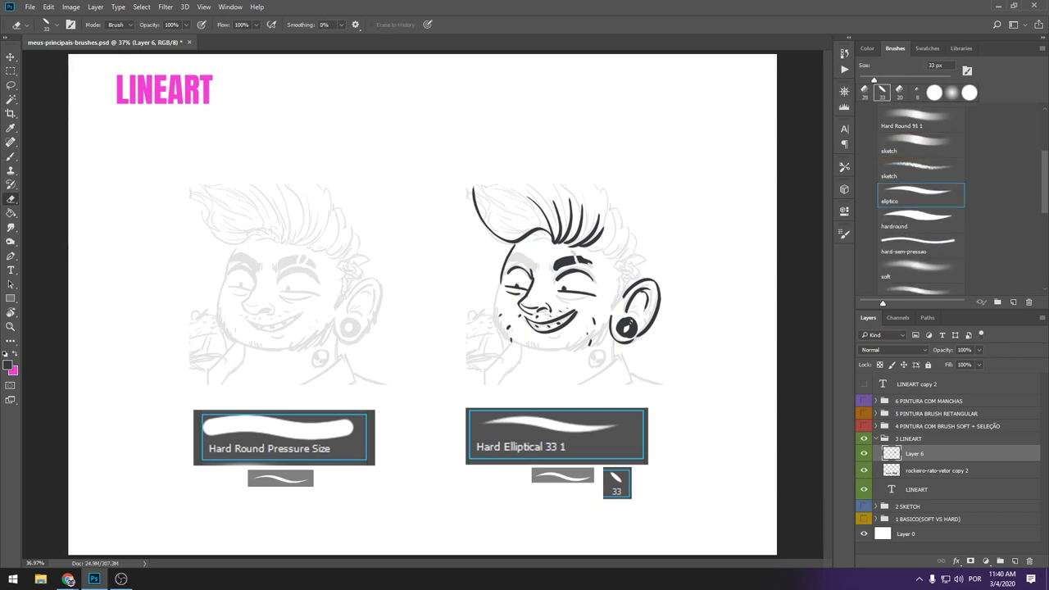
key("b")
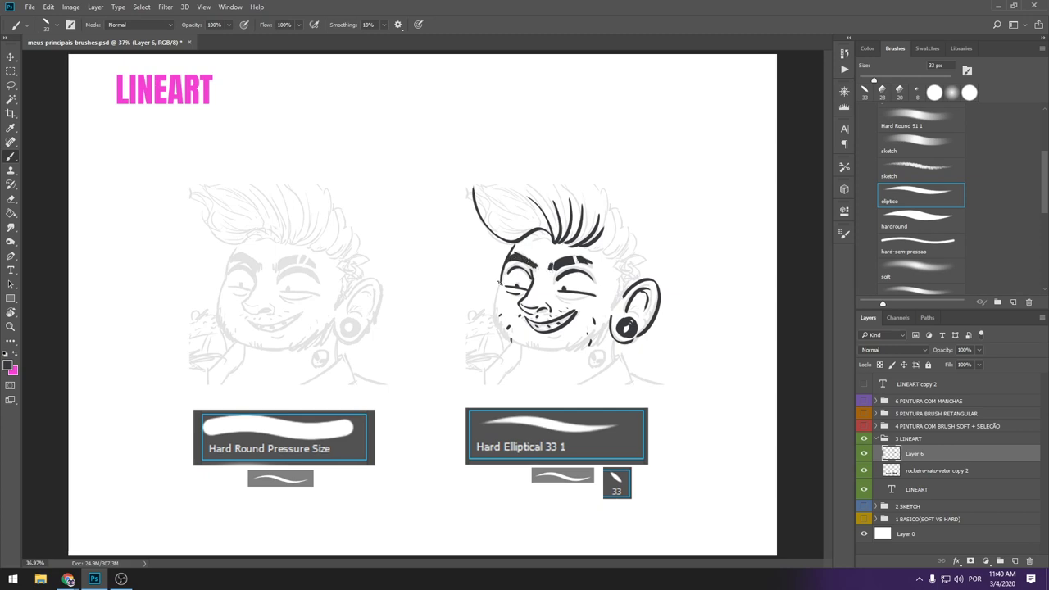
left_click_drag(497, 284, 525, 344)
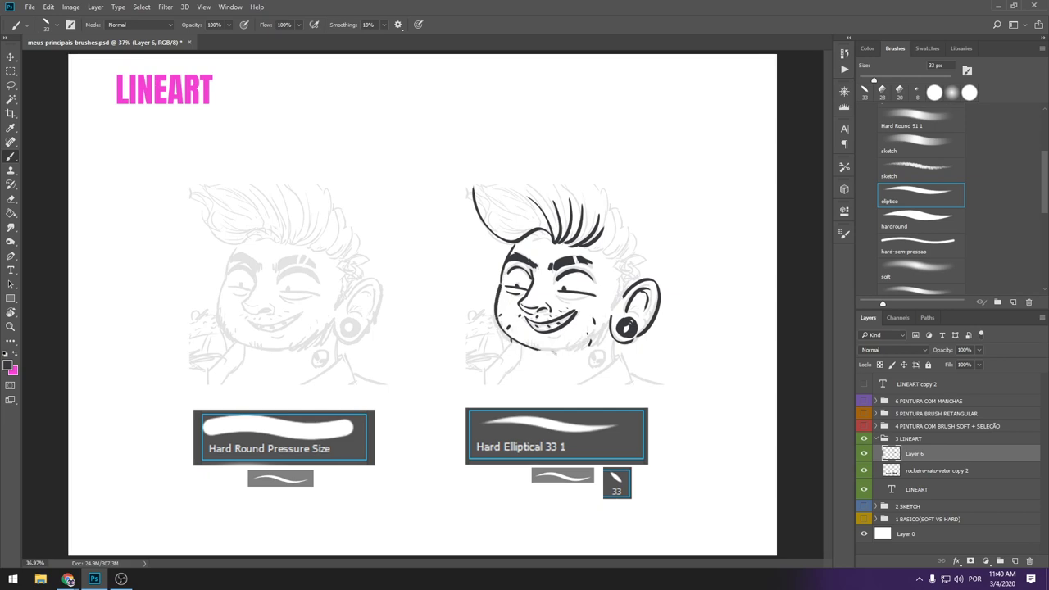
left_click_drag(503, 330, 600, 341)
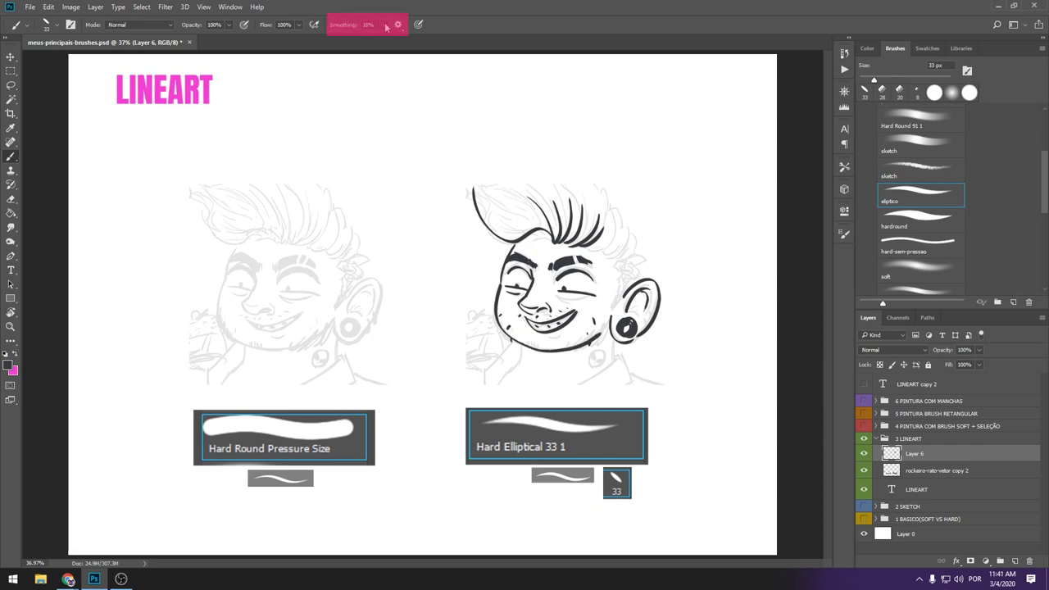
Step: Lower brush smoothing to 16% after undoing a wavy test stroke
left_click_drag(359, 188, 308, 82)
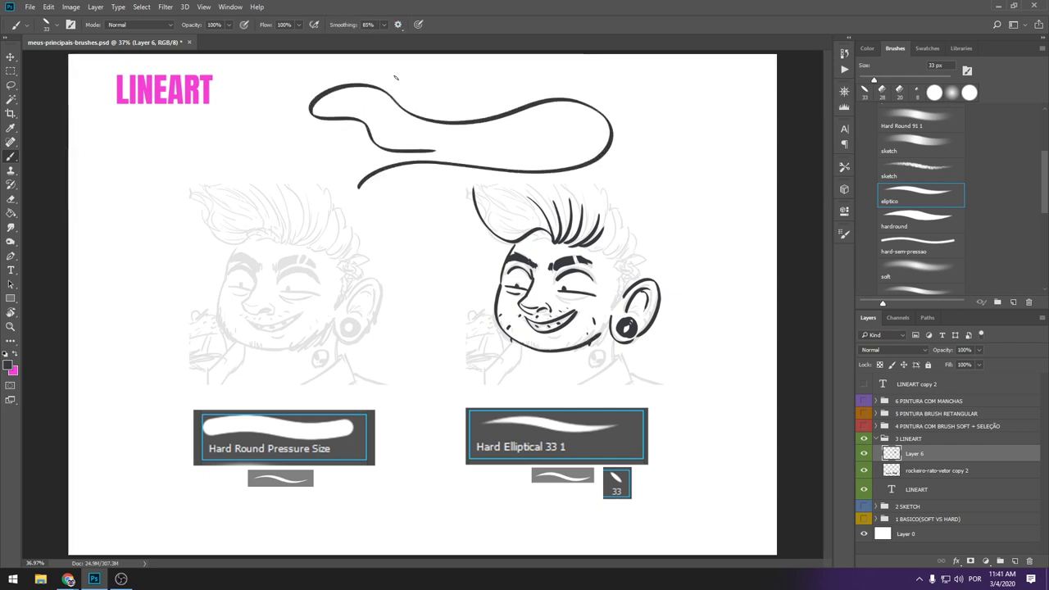
key("ctrl+z")
left_click(384, 24)
left_click_drag(386, 38, 350, 38)
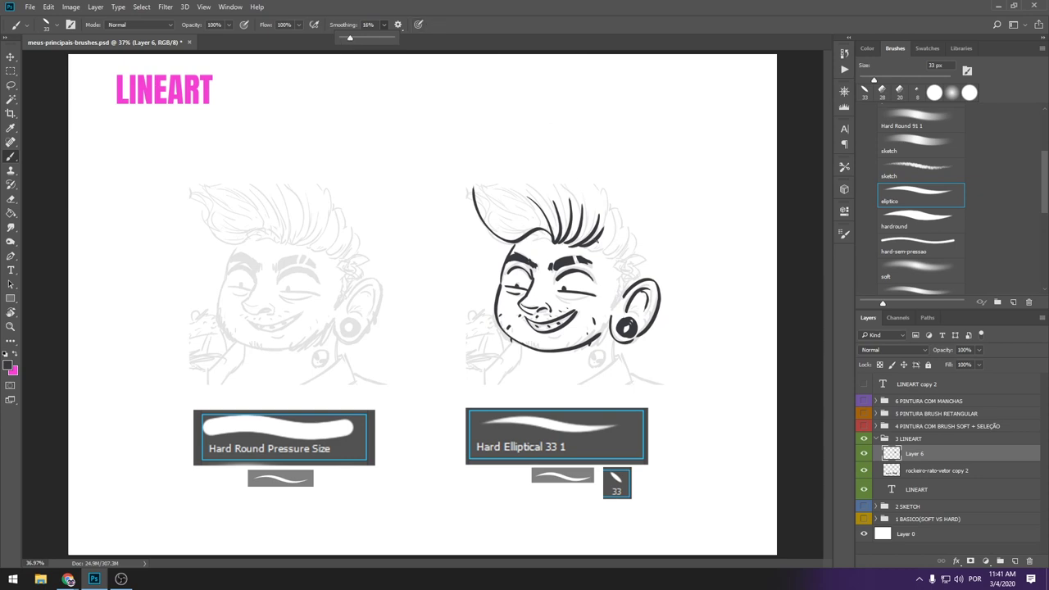
Step: Ink extra hair strands, beard, jaw and neck lines on the right face
mouse_move(625, 231)
left_mouse_down()
mouse_move(613, 259)
mouse_move(644, 271)
mouse_move(623, 289)
mouse_move(615, 223)
mouse_move(584, 178)
mouse_move(607, 211)
left_mouse_up()
left_click_drag(589, 177, 521, 211)
left_click_drag(475, 186, 528, 204)
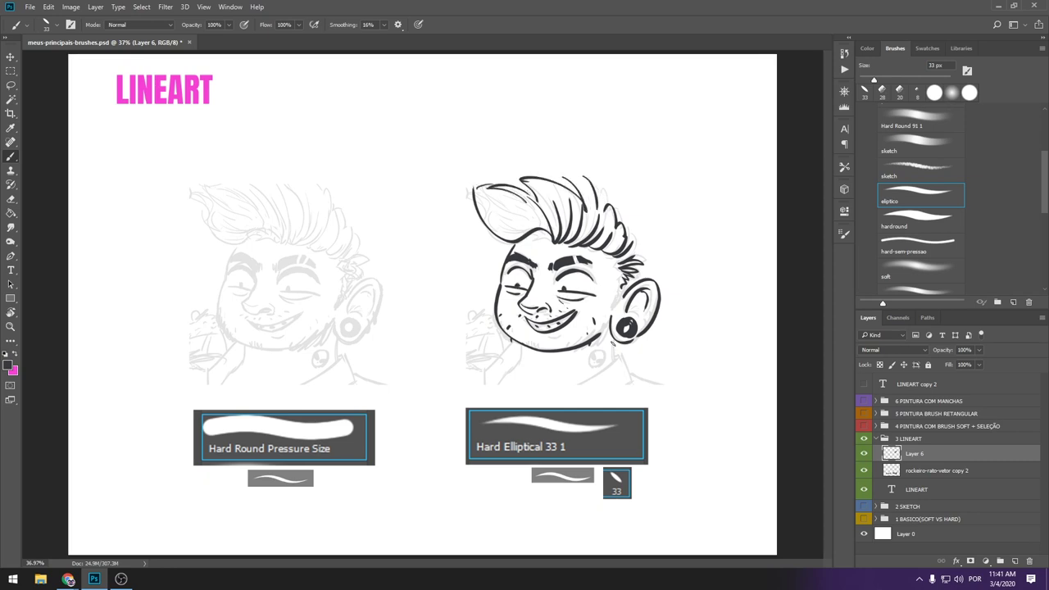
left_click_drag(605, 323, 582, 355)
left_click_drag(592, 336, 574, 356)
mouse_move(497, 312)
left_mouse_down()
mouse_move(523, 357)
mouse_move(495, 384)
left_mouse_up()
mouse_move(623, 353)
left_mouse_down()
mouse_move(579, 387)
mouse_move(623, 359)
mouse_move(634, 383)
left_mouse_up()
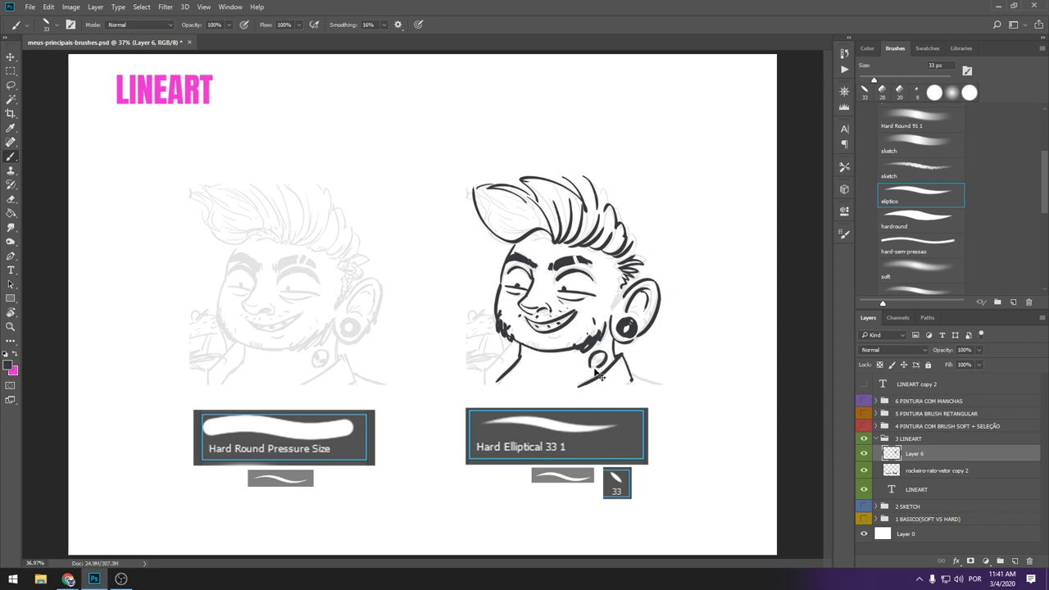
Step: Ink the pendant circle under the beard and short stubble hatching on the jaw
mouse_move(598, 351)
left_mouse_down()
mouse_move(592, 369)
mouse_move(649, 382)
left_mouse_up()
left_click_drag(518, 345, 490, 364)
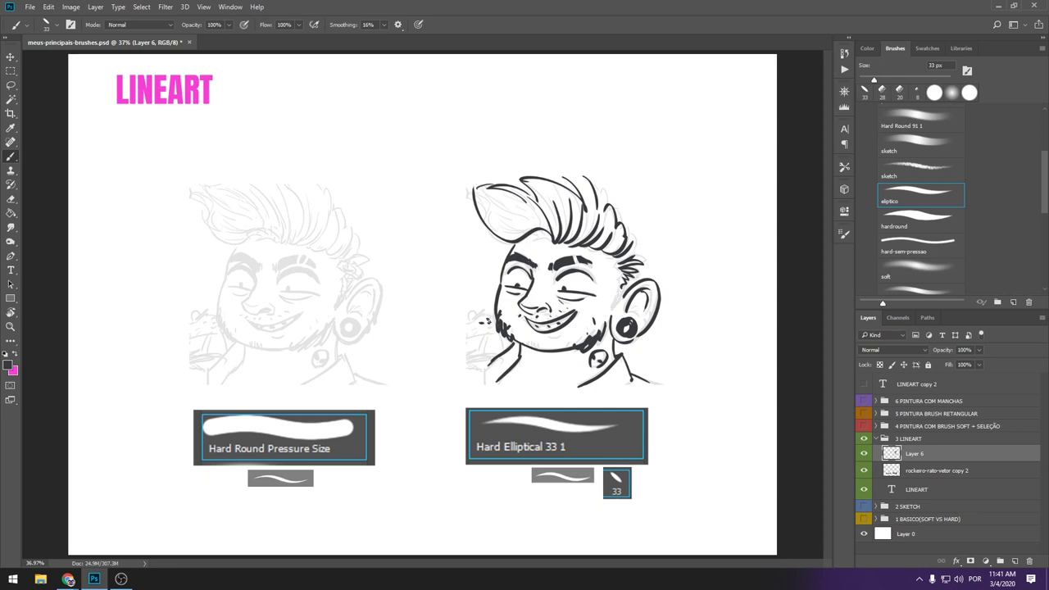
left_click_drag(493, 326, 502, 333)
left_click_drag(493, 380, 492, 361)
left_click_drag(503, 373, 502, 353)
left_click_drag(513, 369, 510, 344)
left_click_drag(522, 361, 514, 346)
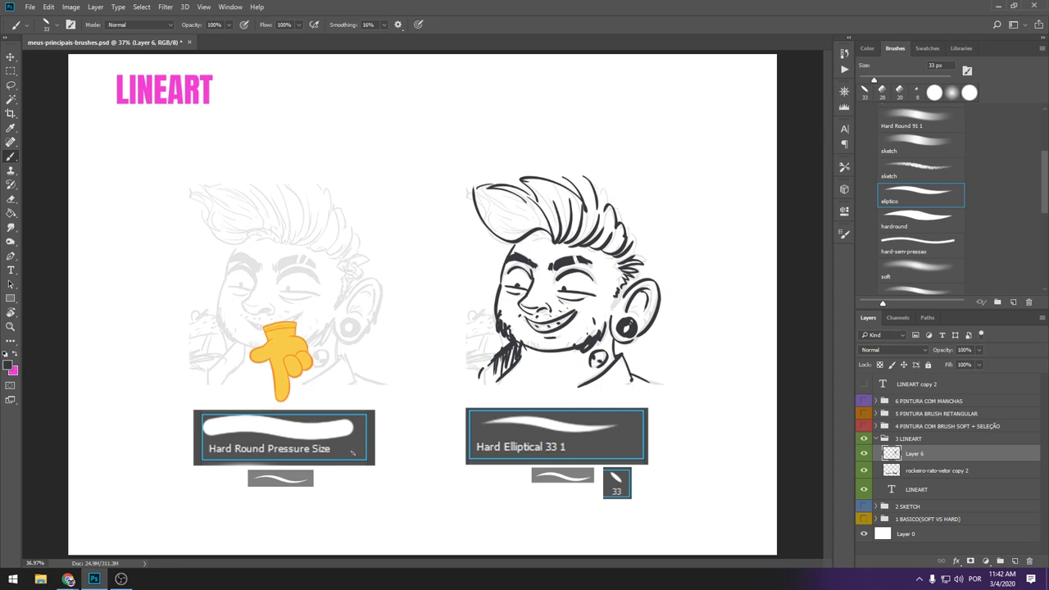
left_click_drag(377, 530, 347, 485)
key("ctrl+z")
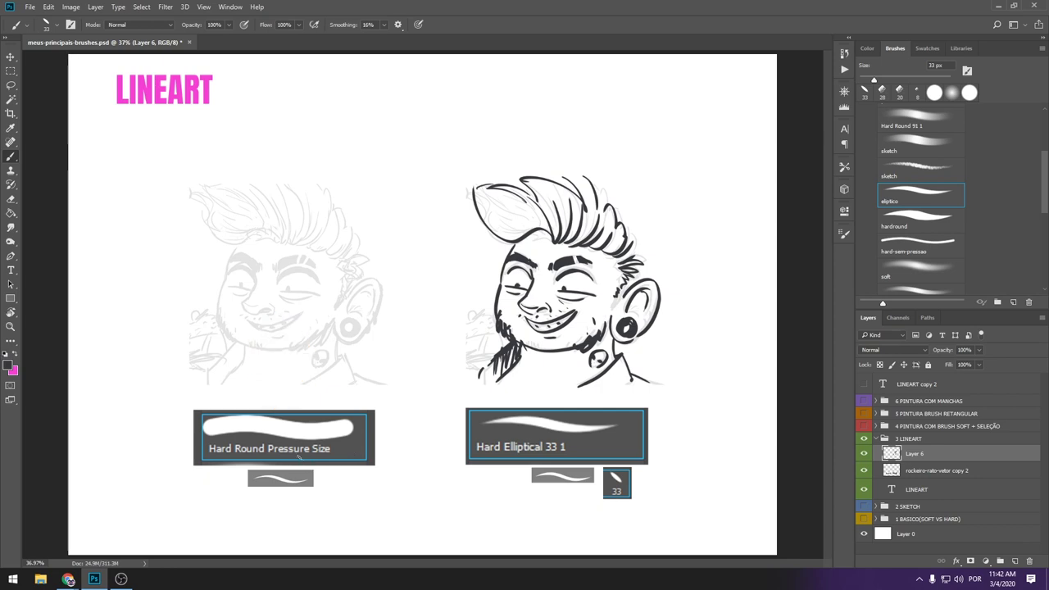
scroll(943, 181, "up", 2)
Step: Pick Hard Round Pressure Size from General Brushes and test it over the left sketch
left_click(871, 151)
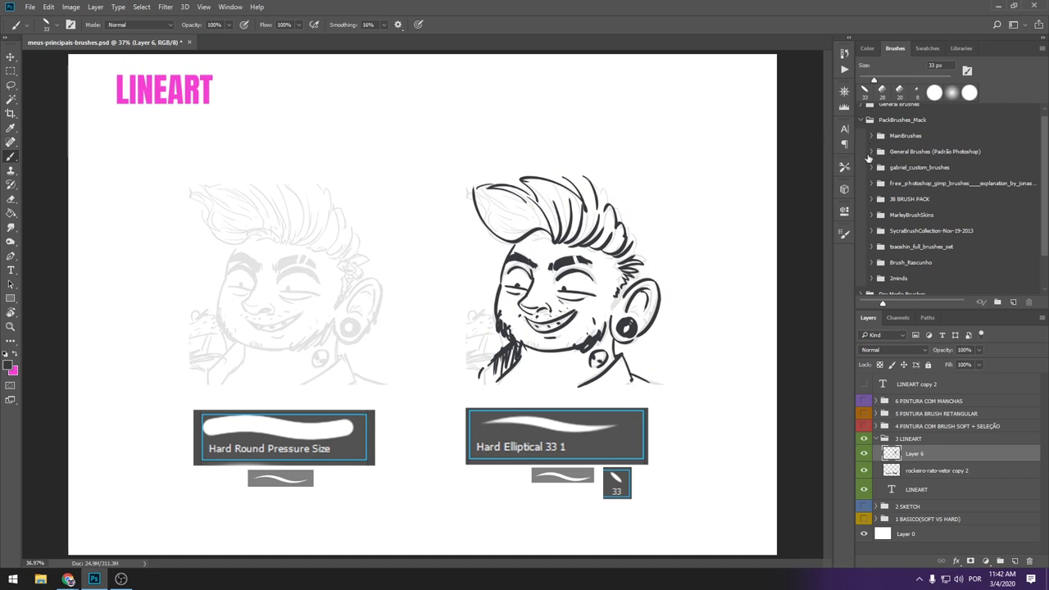
left_click(872, 154)
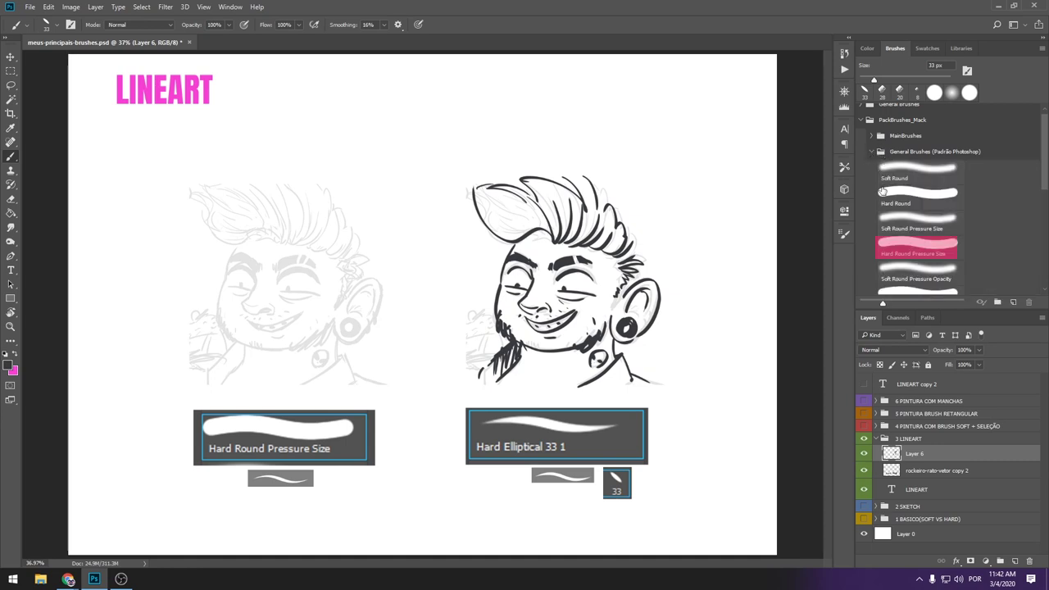
left_click(898, 248)
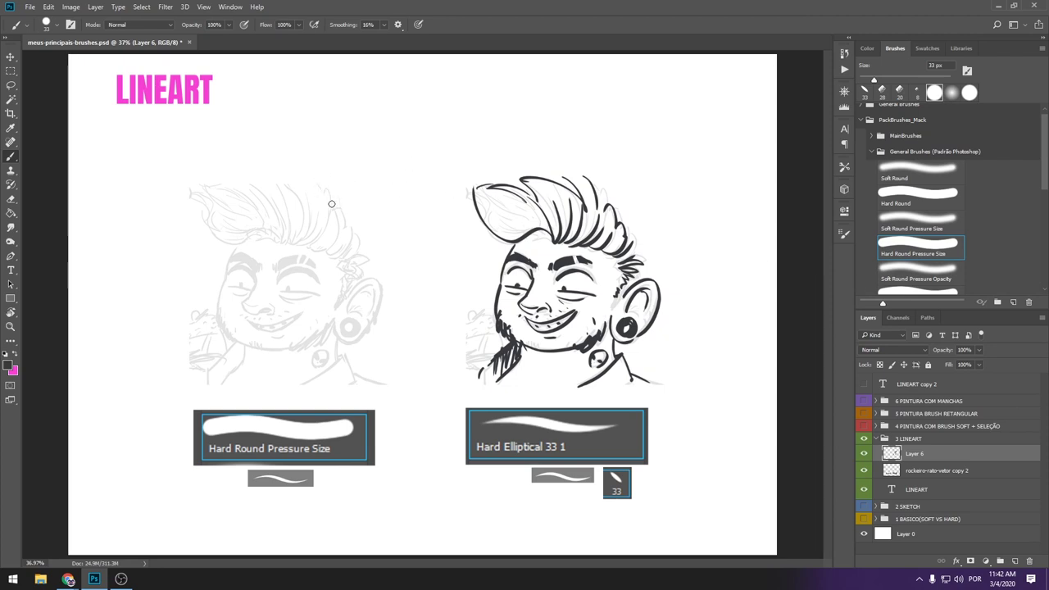
left_click_drag(295, 202, 418, 150)
key("ctrl+z")
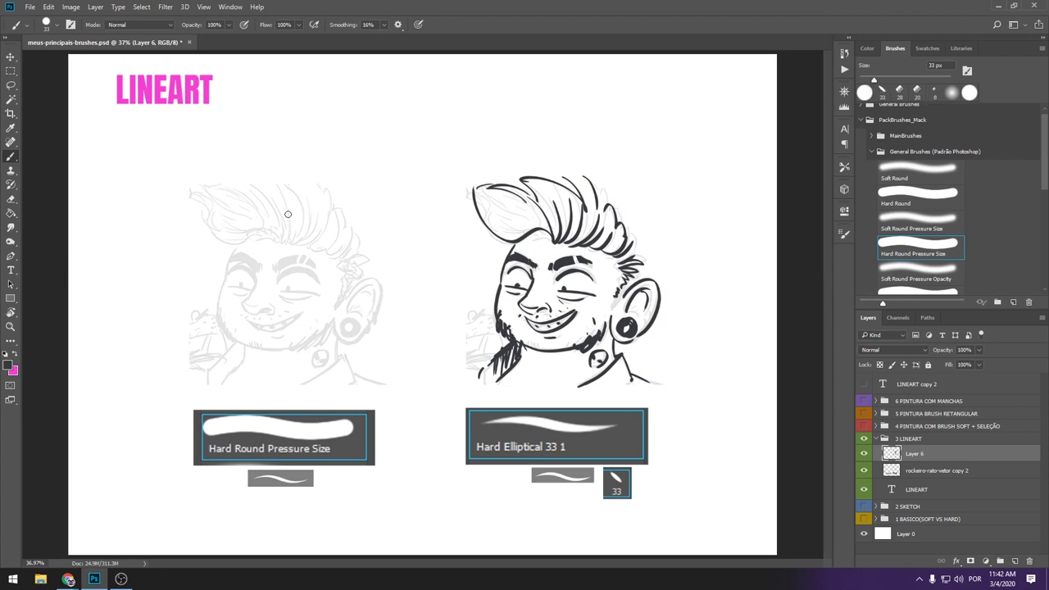
left_click_drag(288, 214, 497, 84)
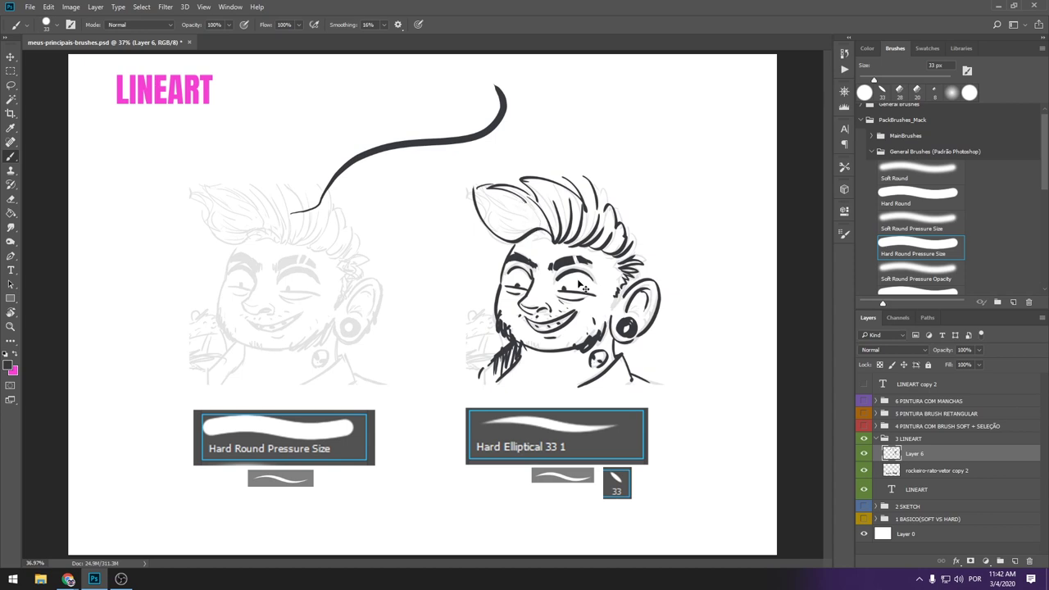
key("ctrl+z")
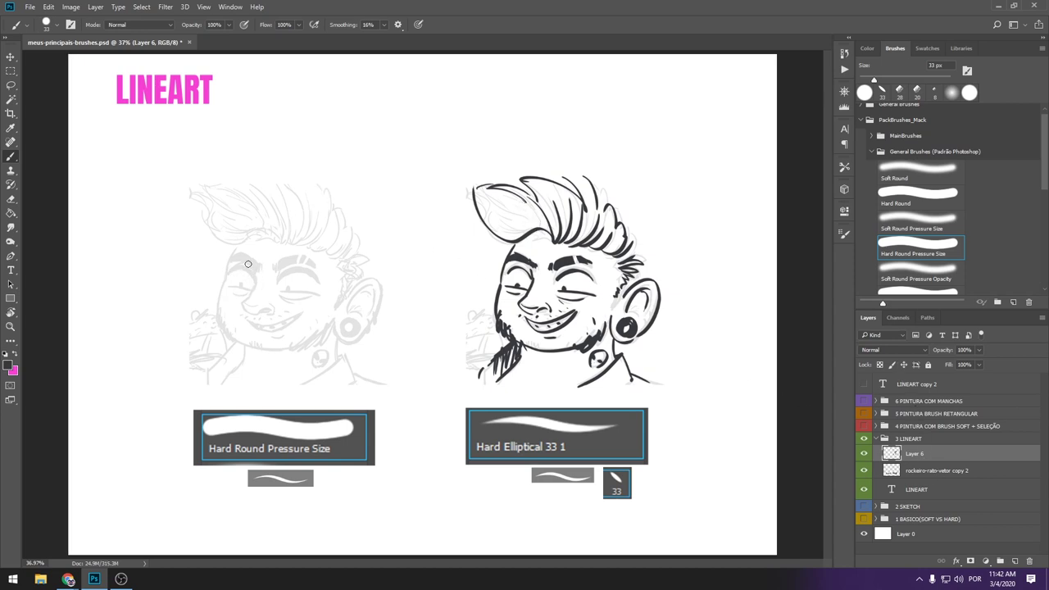
Step: Raise stroke smoothing and shrink the brush to 21 px
left_click(384, 25)
left_click(456, 25)
left_click(383, 25)
left_click_drag(382, 36, 391, 36)
left_click_drag(252, 273, 254, 292)
right_click(248, 299)
left_click_drag(287, 259, 275, 259)
key("Return")
Step: Ink the left face's nose, smile, closed eye, eyebrows and hair strands
mouse_move(246, 300)
left_mouse_down()
mouse_move(264, 313)
mouse_move(300, 311)
mouse_move(310, 271)
mouse_move(316, 293)
left_mouse_up()
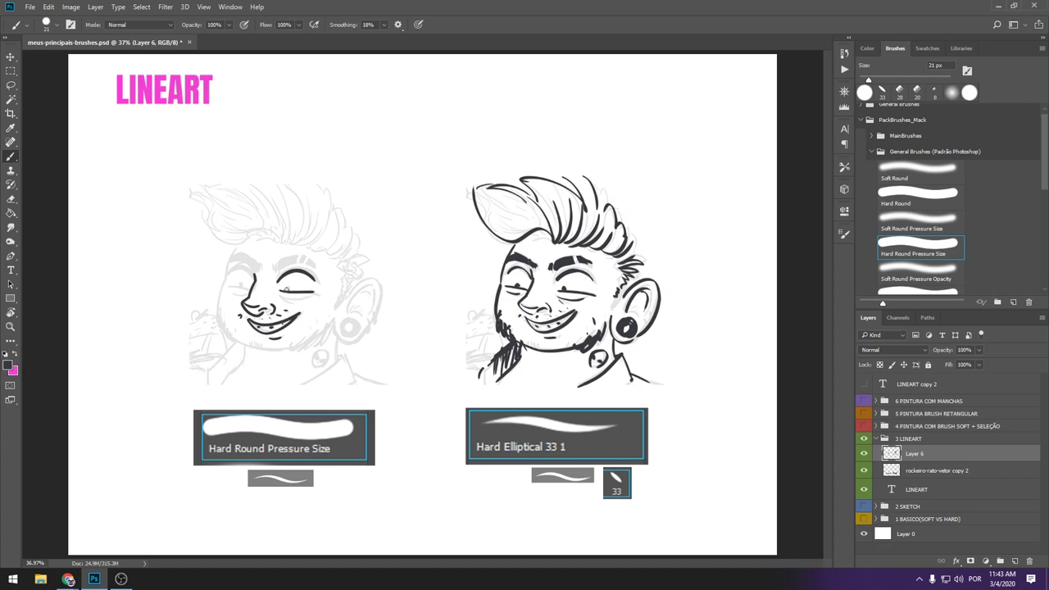
mouse_move(230, 286)
left_mouse_down()
mouse_move(250, 293)
mouse_move(314, 261)
left_mouse_up()
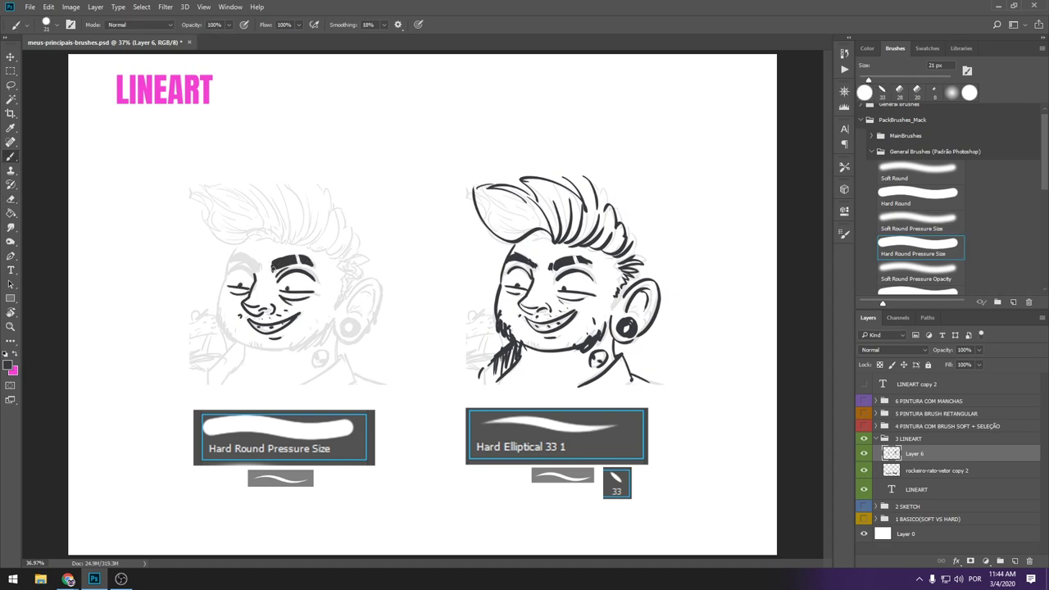
mouse_move(228, 267)
left_mouse_down()
mouse_move(260, 258)
mouse_move(256, 267)
mouse_move(203, 201)
left_mouse_up()
left_click_drag(287, 244, 315, 190)
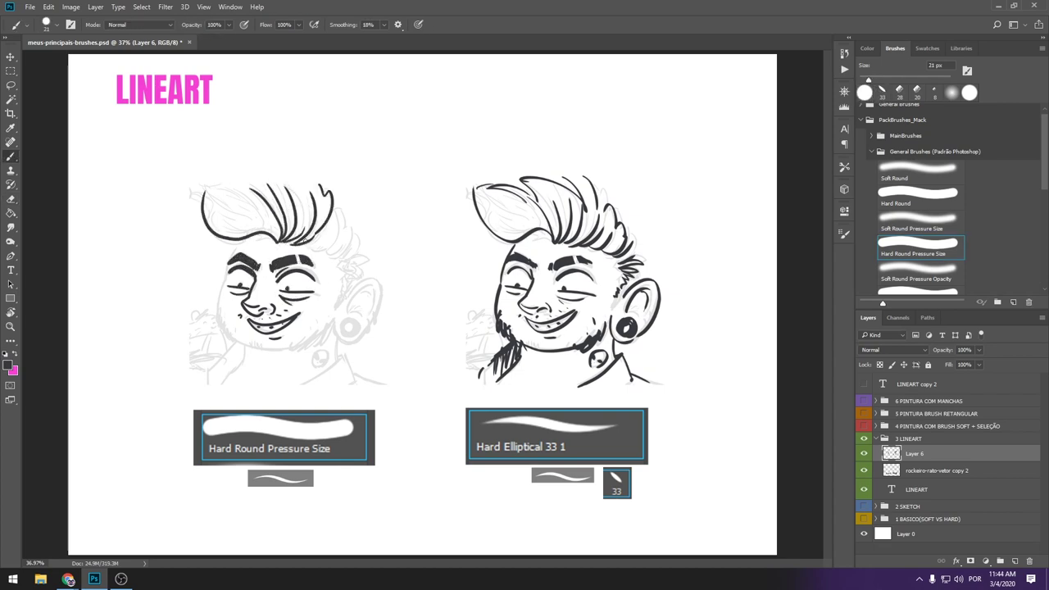
left_click_drag(341, 241, 336, 207)
Step: Ink the left face's ear, earring, jaw, beard, neck and collar, then collapse 3 LINEART
mouse_move(349, 297)
left_mouse_down()
mouse_move(384, 289)
mouse_move(370, 336)
mouse_move(352, 332)
left_mouse_up()
left_click_drag(221, 283, 244, 344)
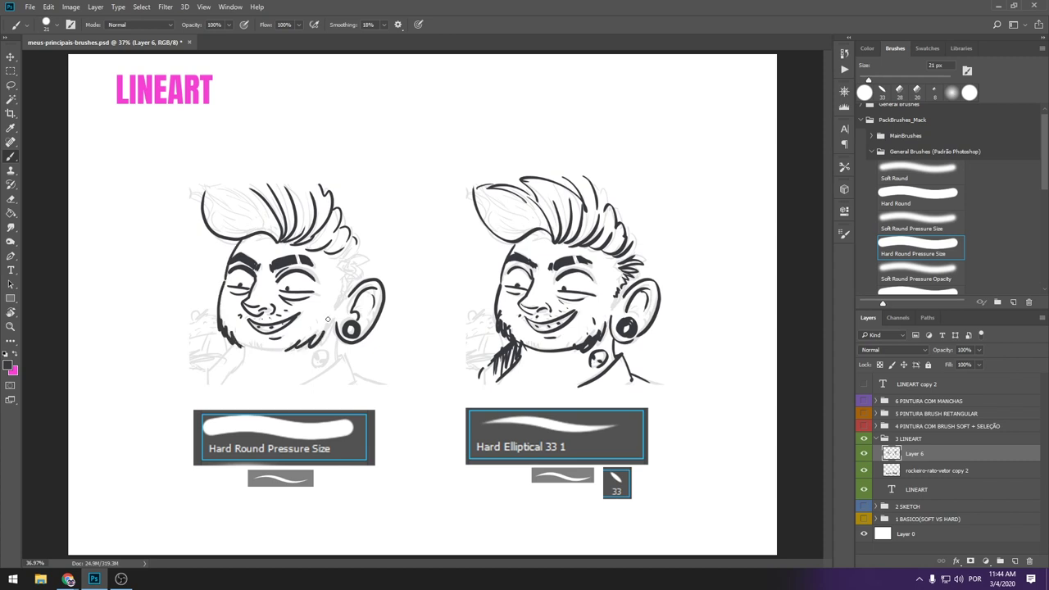
mouse_move(324, 336)
left_mouse_down()
mouse_move(245, 350)
mouse_move(211, 387)
left_mouse_up()
mouse_move(310, 352)
left_mouse_down()
mouse_move(384, 382)
mouse_move(329, 368)
left_mouse_up()
left_click_drag(361, 245, 345, 299)
left_click_drag(221, 193, 279, 237)
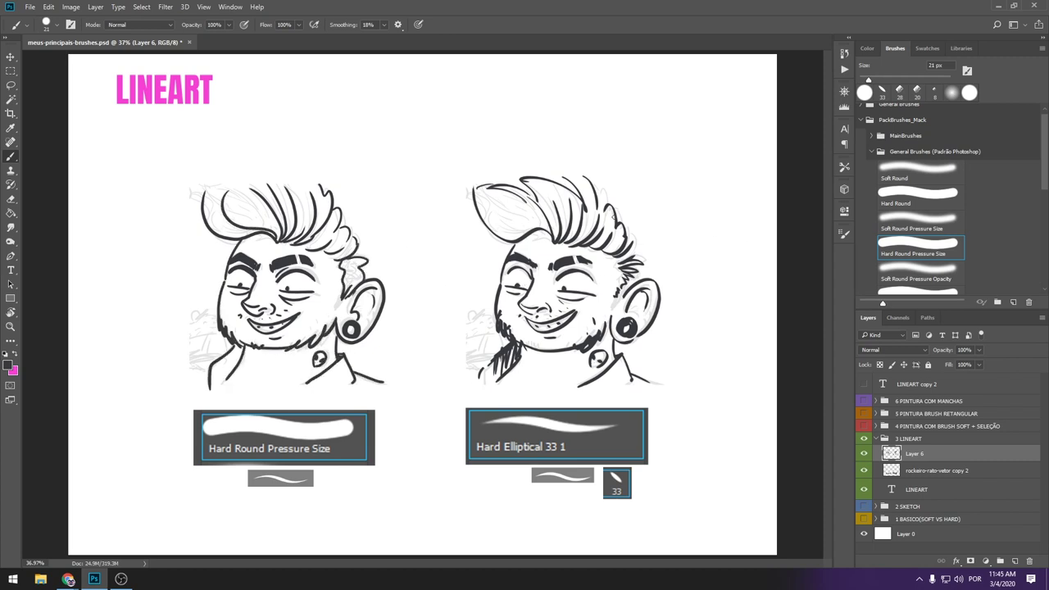
left_click(868, 439)
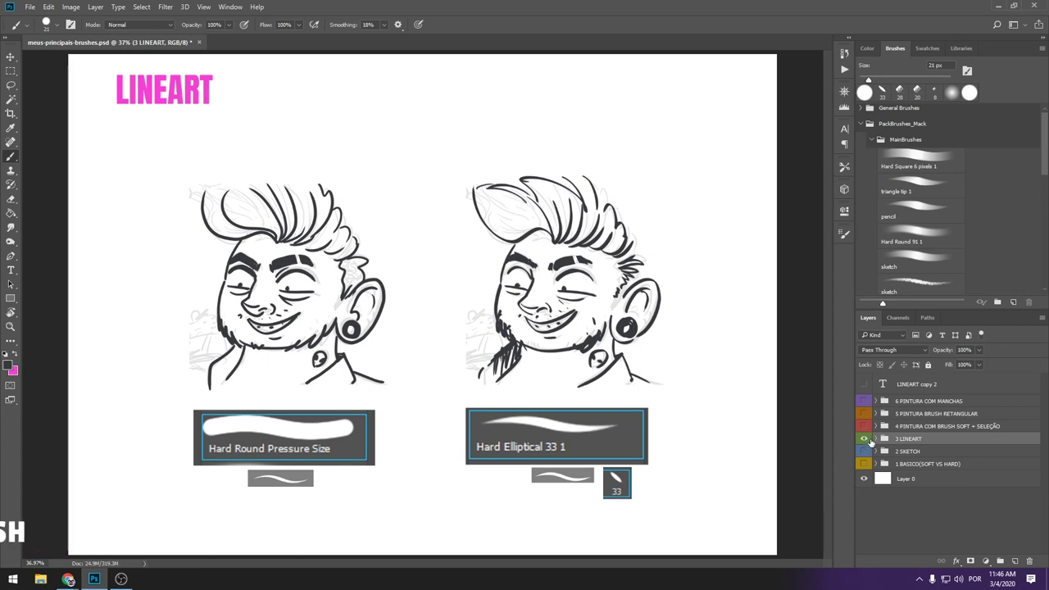
Step: Turn off the 3 LINEART eye and turn on 4 PINTURA COM BRUSH SOFT + SELEÇÃO
left_click(864, 440)
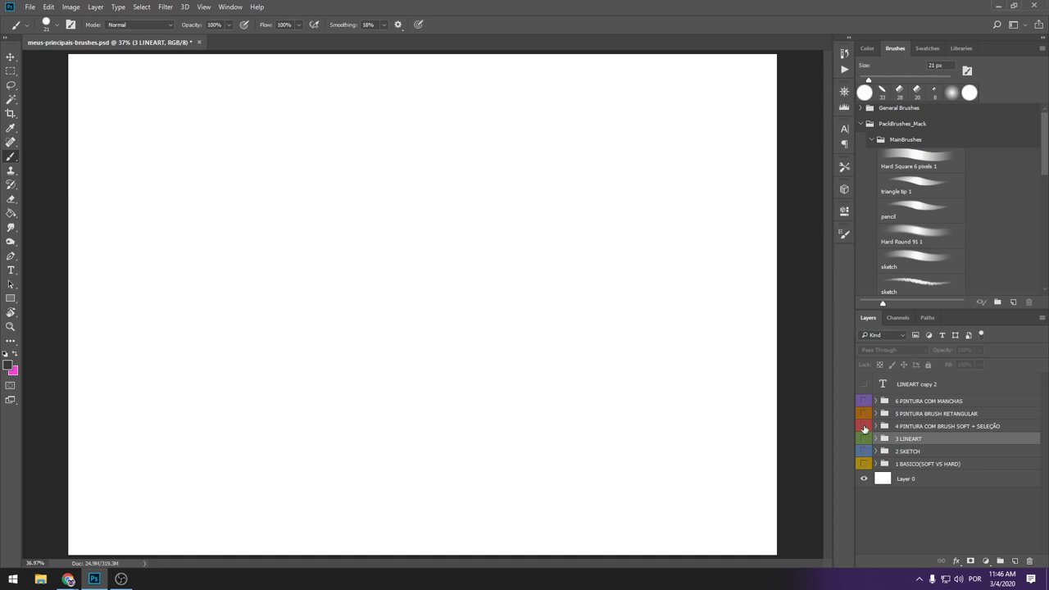
left_click(864, 427)
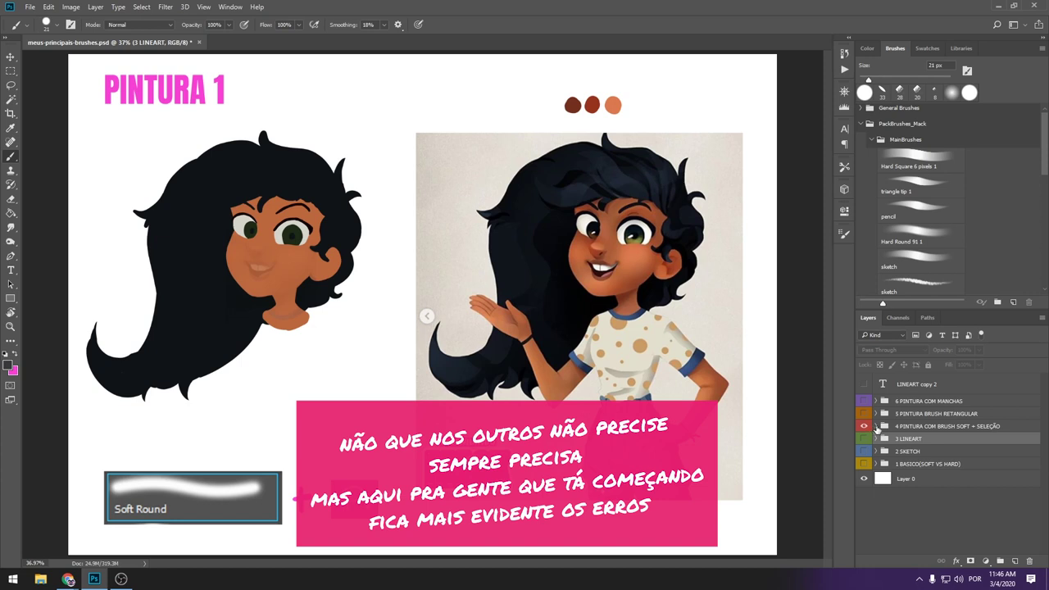
Step: Make the sombra layer active and expand the General Brushes (Padrão Photoshop) set
left_click(878, 427)
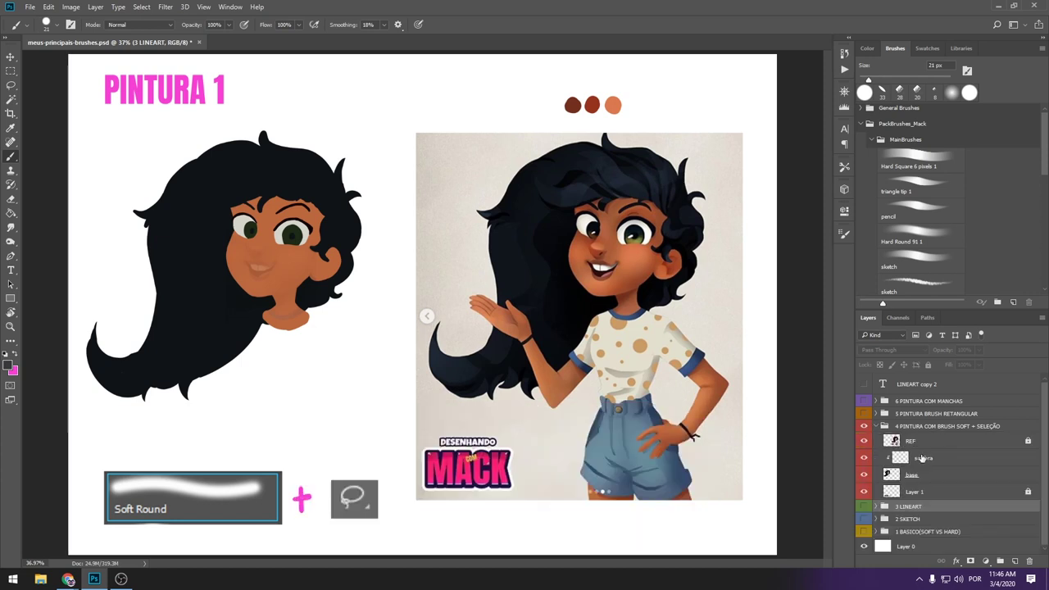
left_click(921, 459)
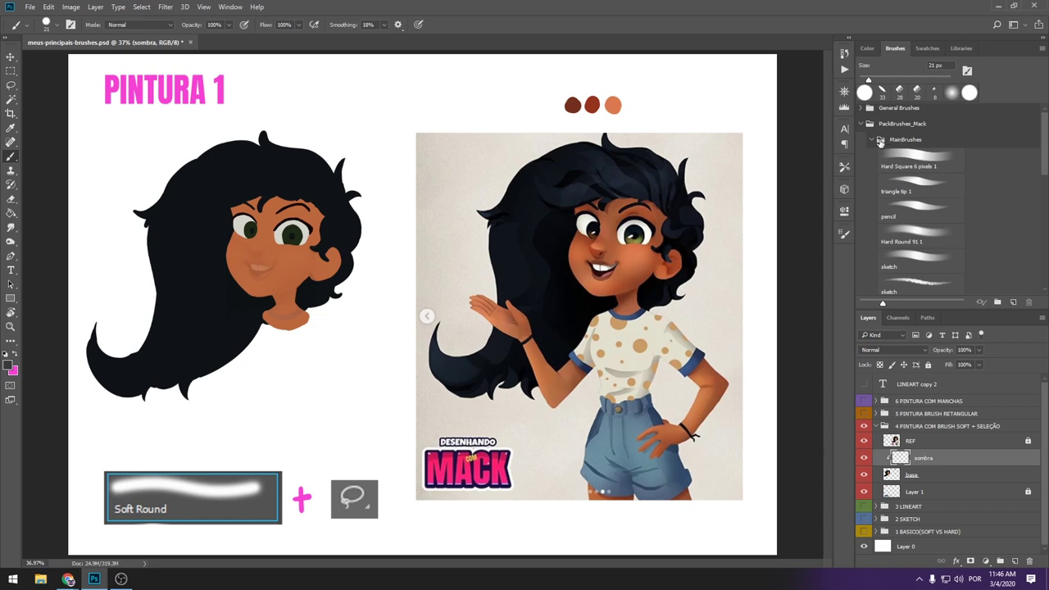
left_click(871, 141)
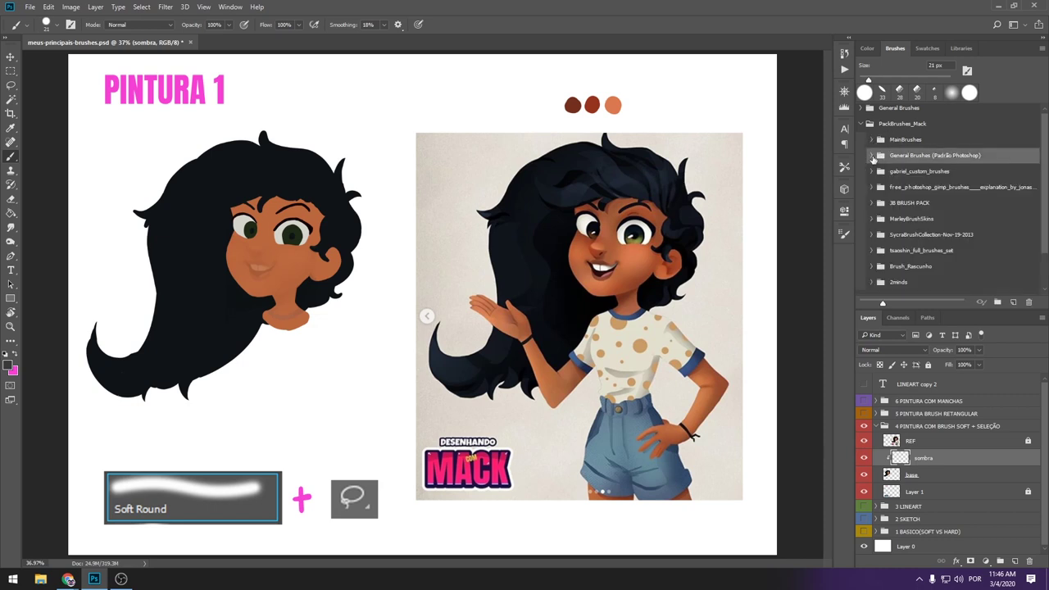
left_click(873, 156)
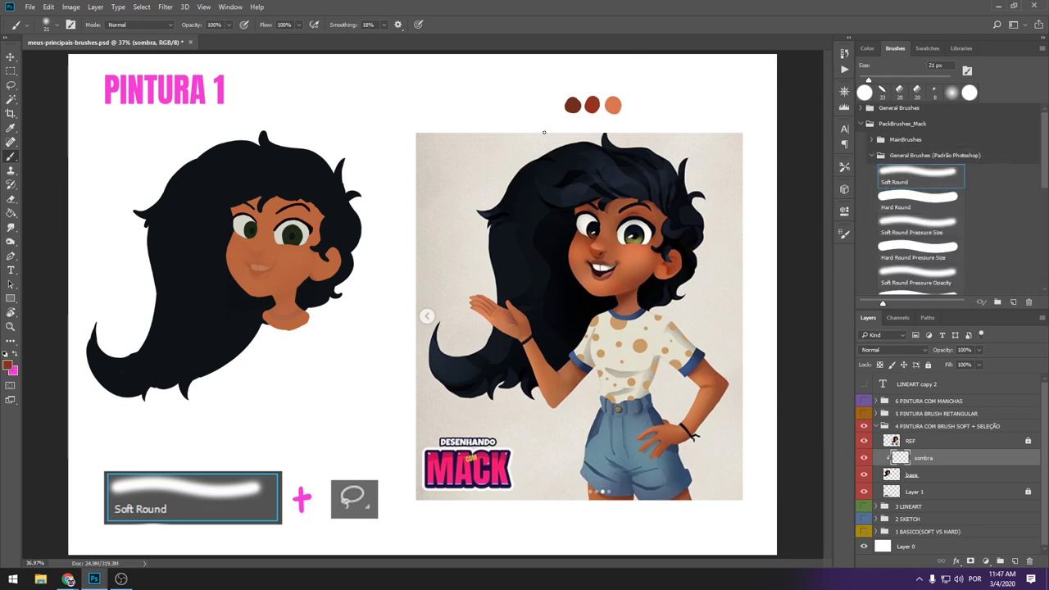
Step: Enlarge the brush to 202 px
right_click(385, 246)
key("Escape")
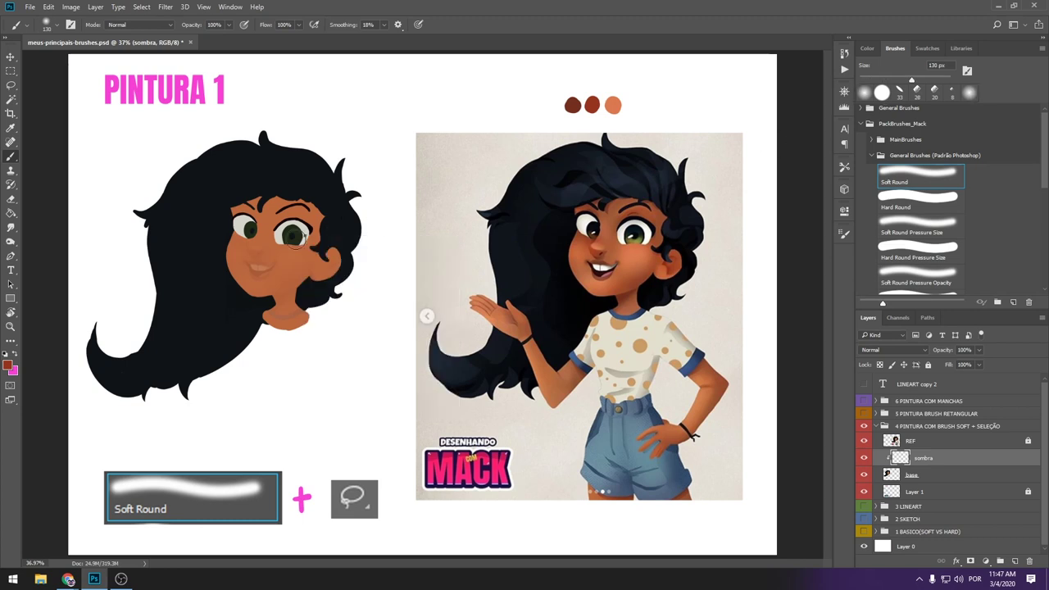
right_click(408, 253)
left_click_drag(421, 270, 439, 270)
key("Return")
Step: On a new layer, paint test skin shading on the chin and neck with a 322 px brush
left_click(1014, 561)
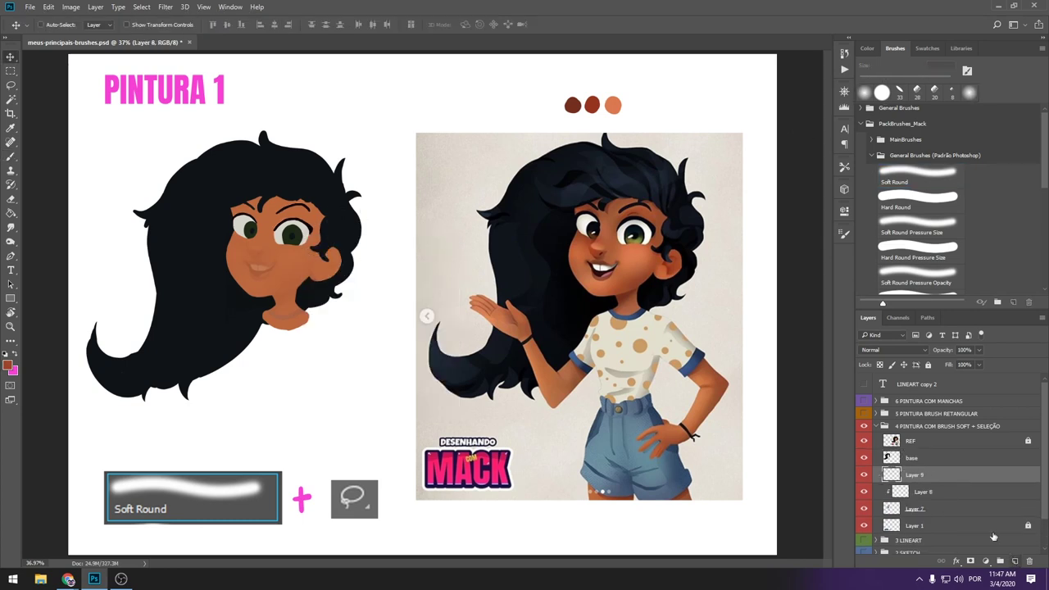
key("b")
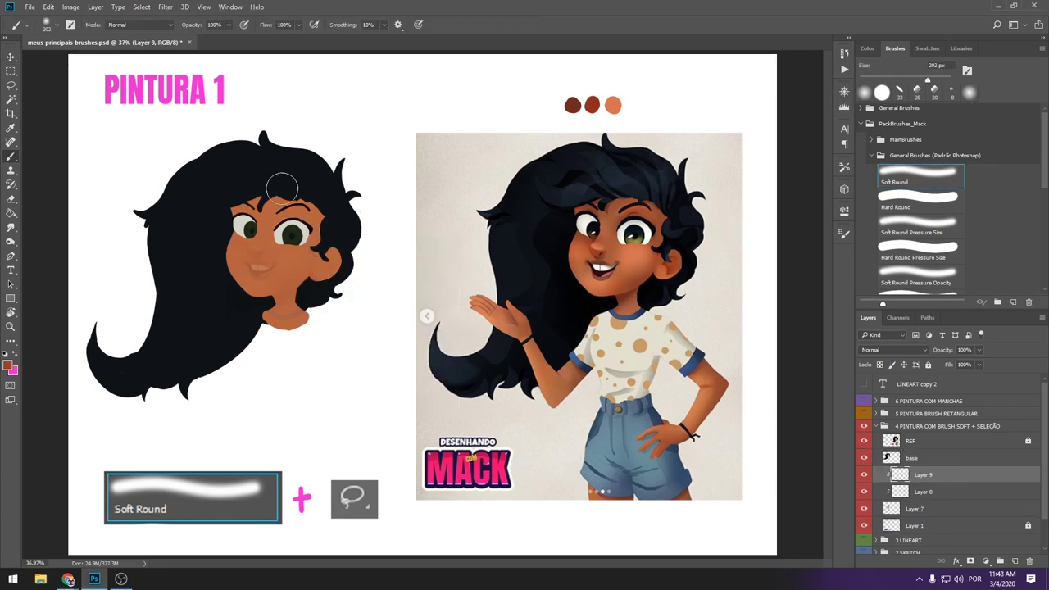
right_click(223, 212)
mouse_move(354, 236)
left_mouse_down()
mouse_move(272, 295)
mouse_move(332, 225)
left_mouse_up()
left_click(791, 127)
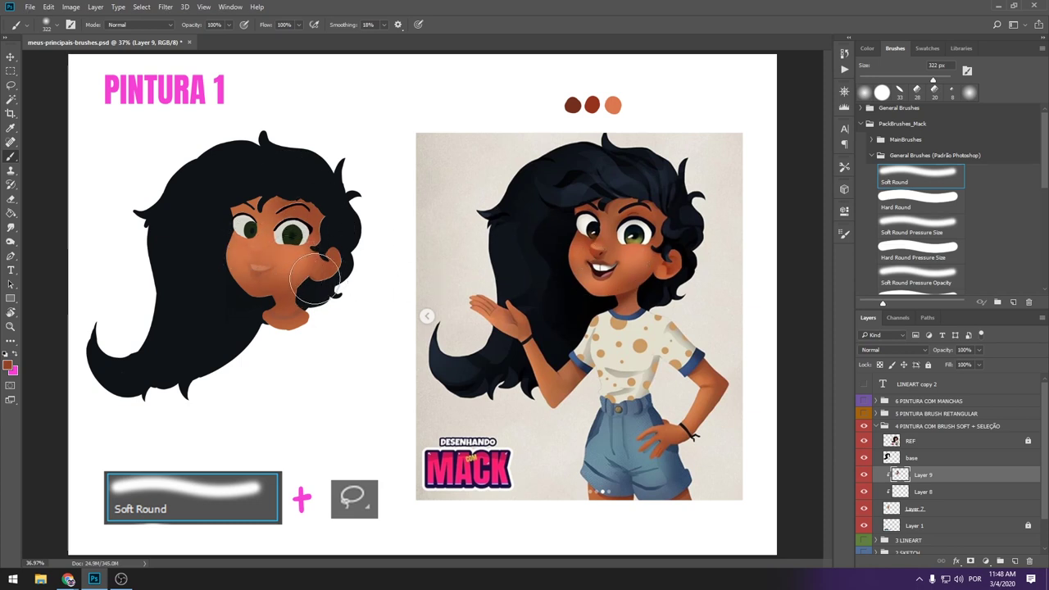
left_click_drag(324, 270, 289, 307)
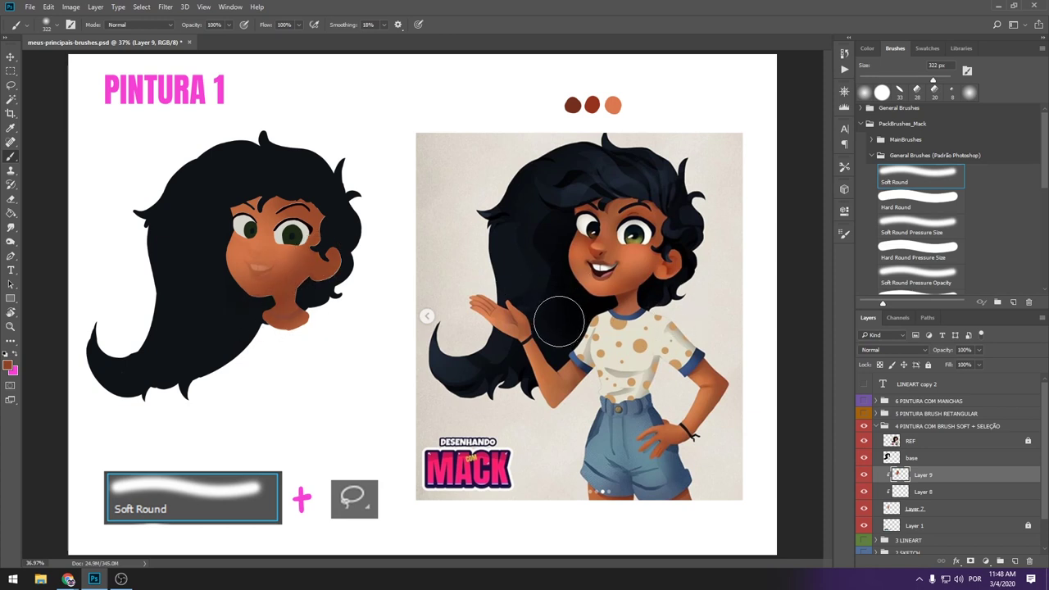
Step: Toggle Layer 7 to compare the skin colour, then delete the test shading layer
left_click(868, 511)
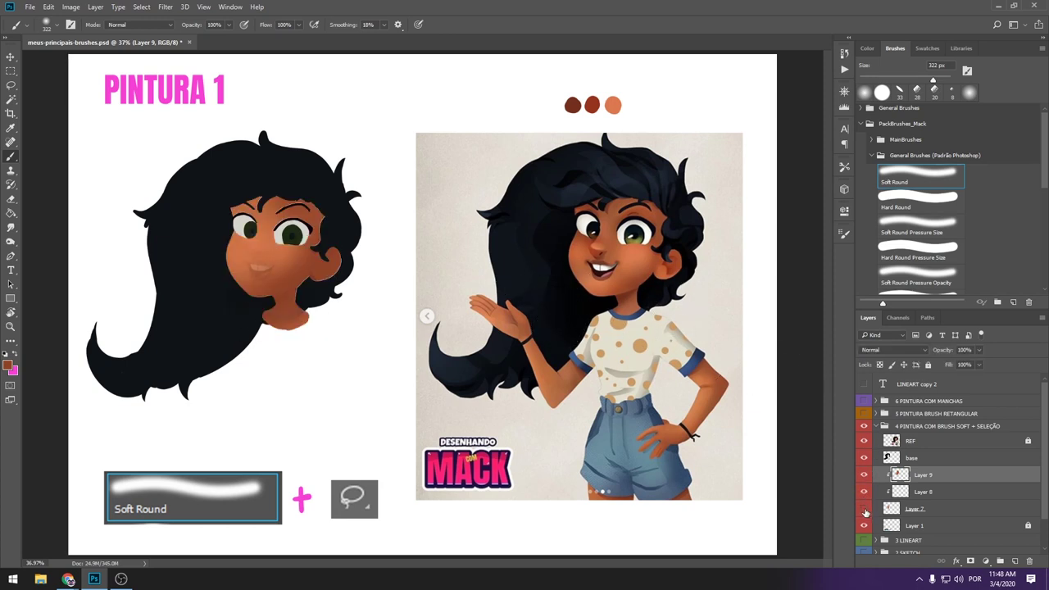
left_click(866, 510)
left_click(865, 510)
left_click(865, 509)
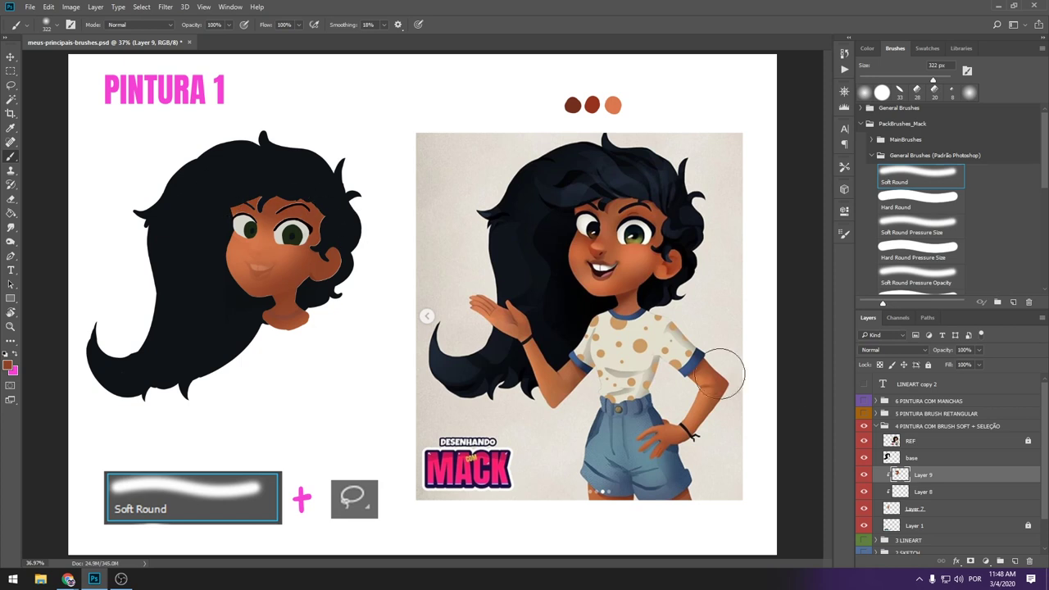
key("Delete")
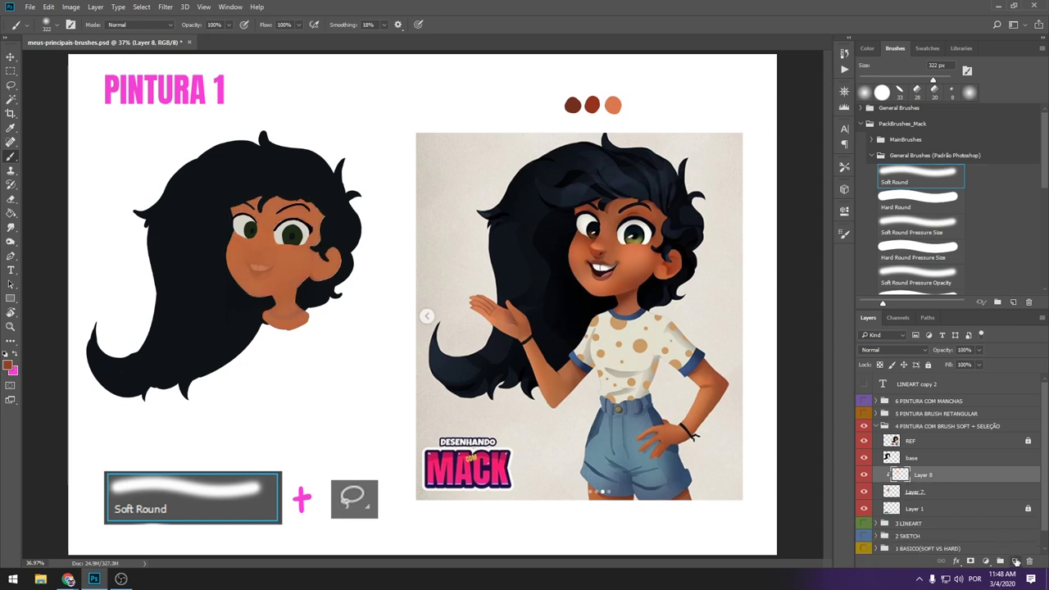
Step: On another new layer, test brown and dark soft patches on chin and cheek, undoing both
left_click(1016, 561)
right_click(400, 343)
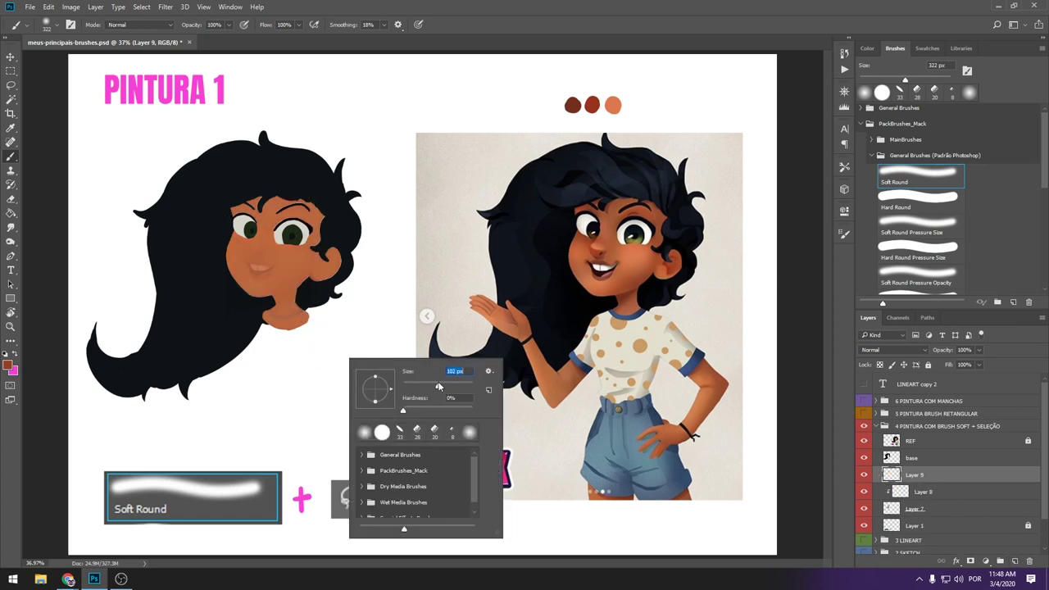
key("Return")
mouse_move(330, 347)
left_mouse_down()
mouse_move(324, 365)
mouse_move(349, 332)
mouse_move(343, 354)
mouse_move(360, 385)
mouse_move(311, 369)
mouse_move(353, 361)
mouse_move(319, 395)
mouse_move(324, 344)
mouse_move(365, 361)
mouse_move(320, 394)
left_mouse_up()
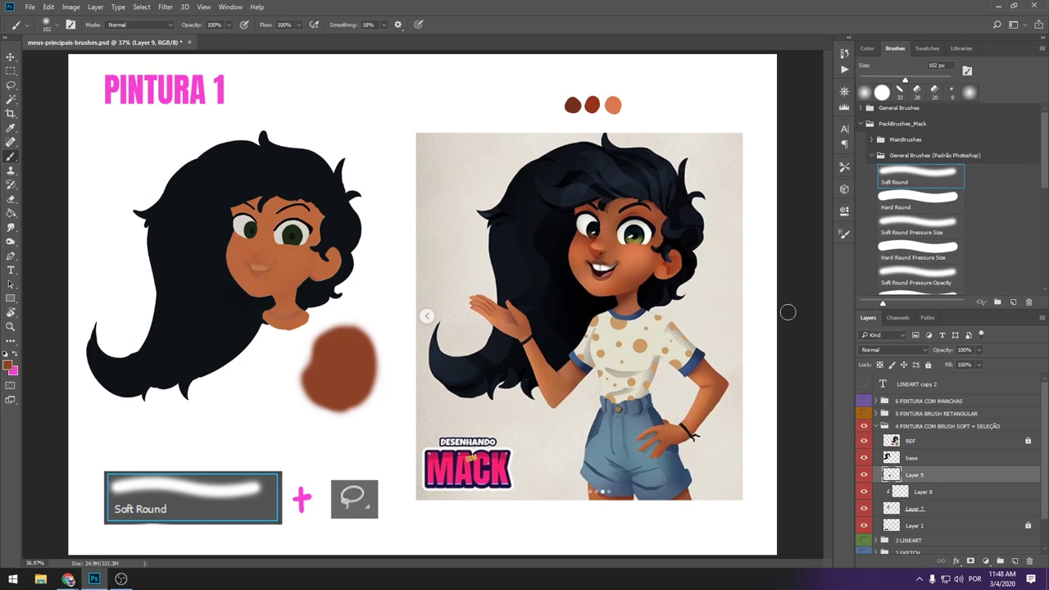
key("Delete")
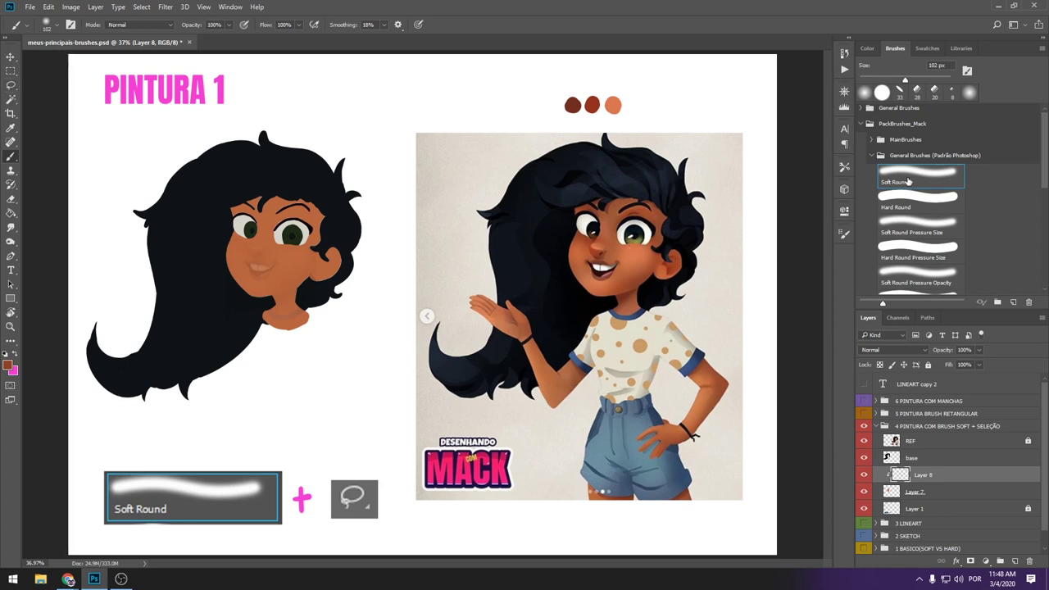
left_click_drag(312, 315, 287, 267)
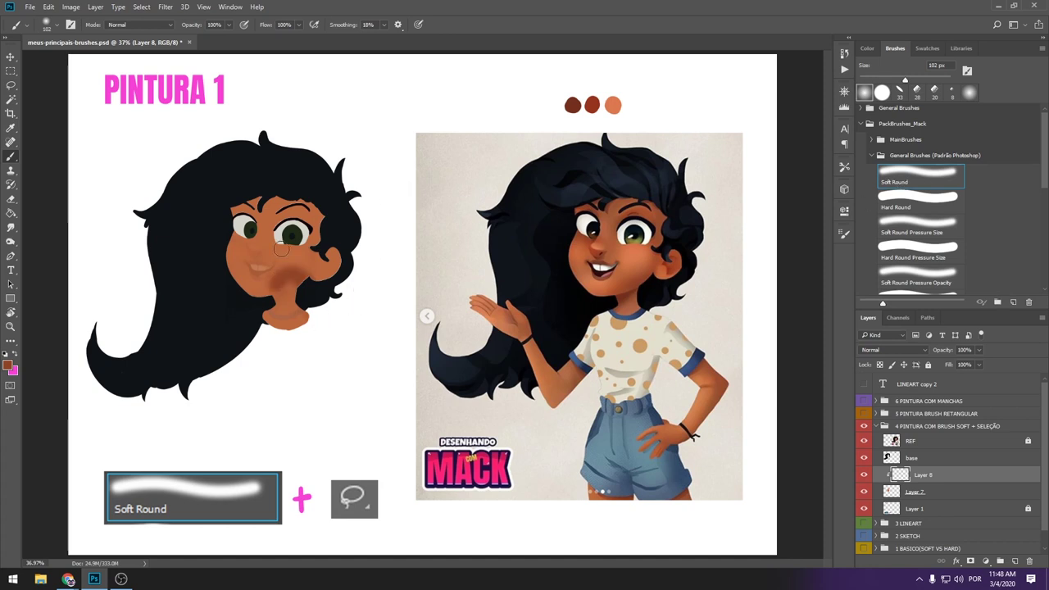
key("ctrl+z")
left_click(12, 87)
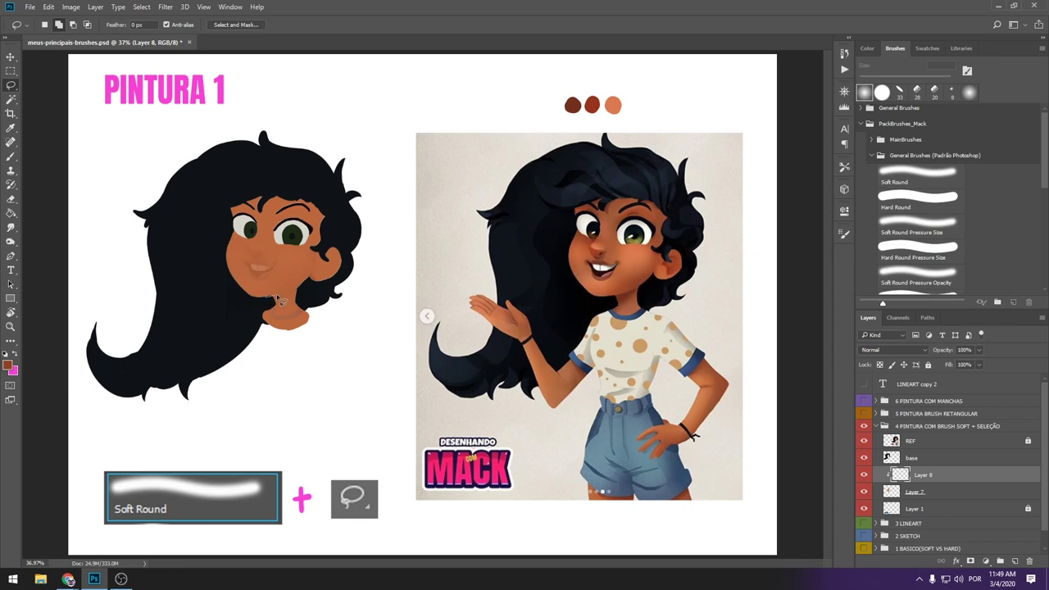
Step: Lasso a loop around the jaw and neck, then set the brush size to 177 px
left_click_drag(278, 300, 305, 292)
mouse_move(308, 296)
left_mouse_down()
mouse_move(297, 347)
mouse_move(312, 300)
left_mouse_up()
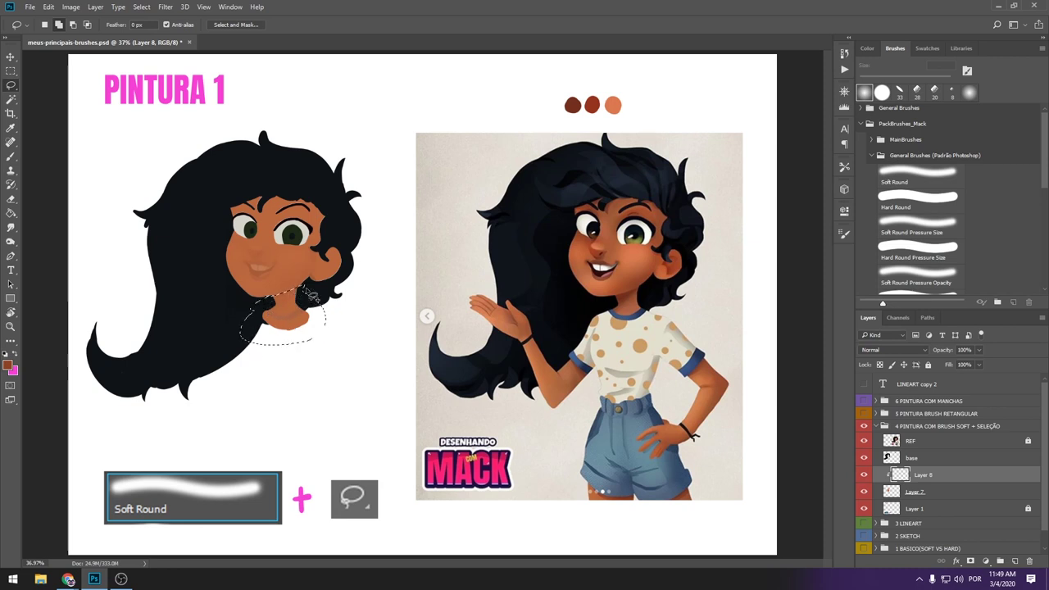
key("b")
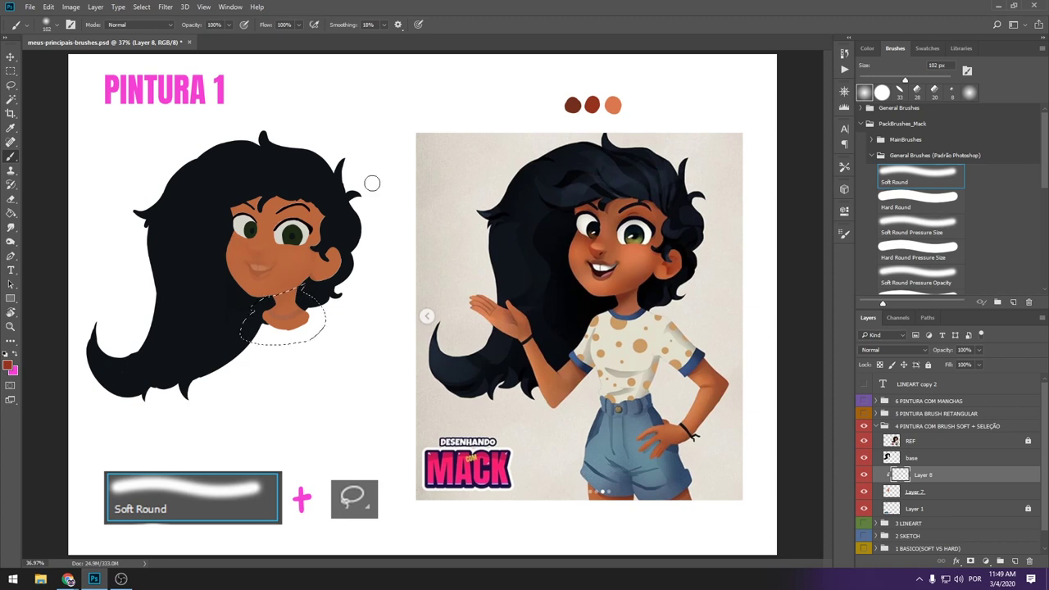
right_click(280, 295)
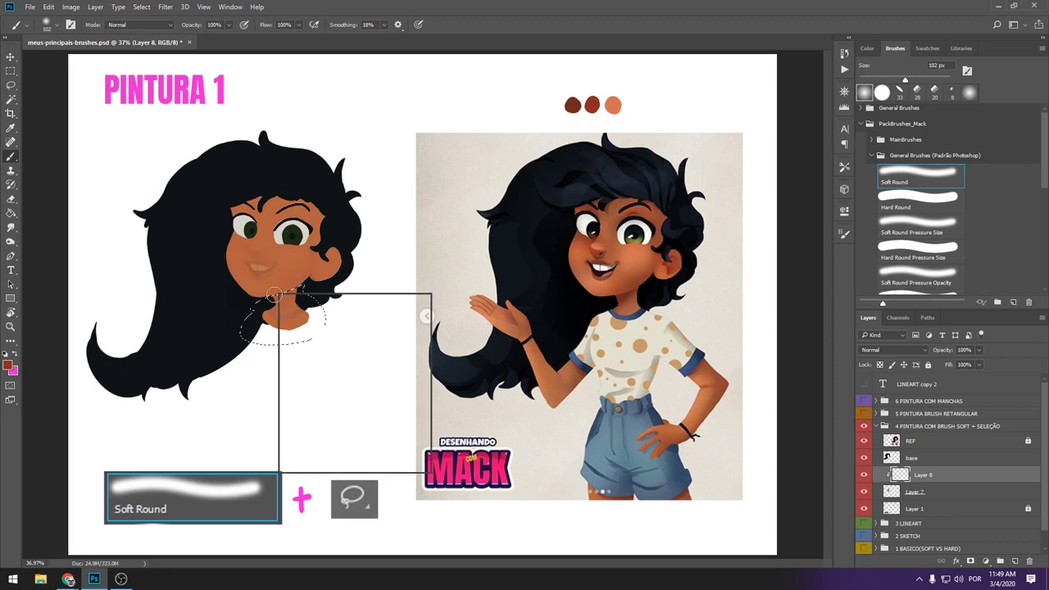
left_click_drag(379, 324, 386, 324)
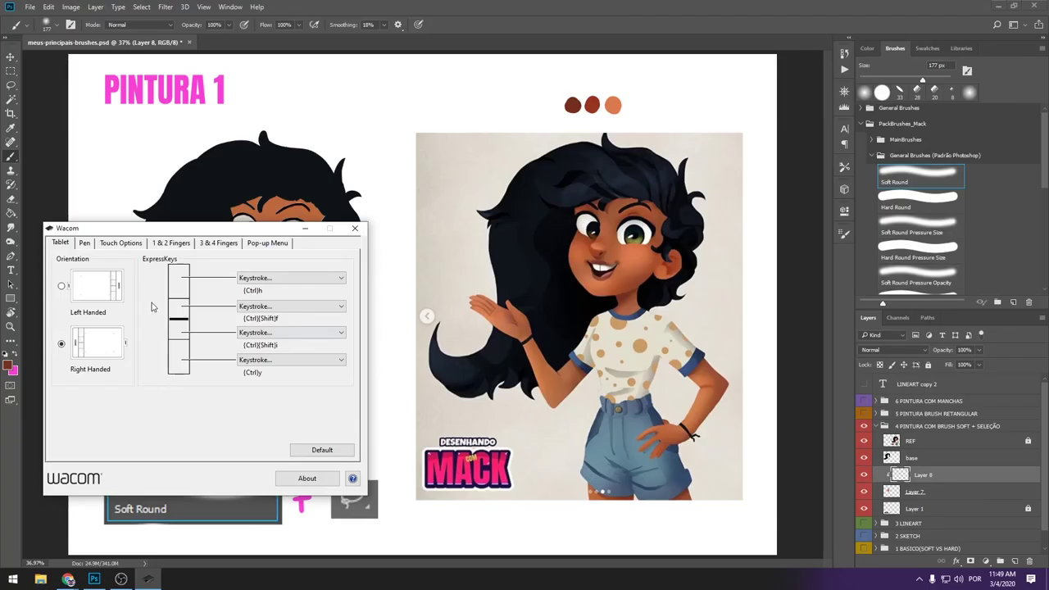
Step: Adjust the pen's Tip Feel on the Pen page, close, and paint a soft neck shadow
left_click(84, 244)
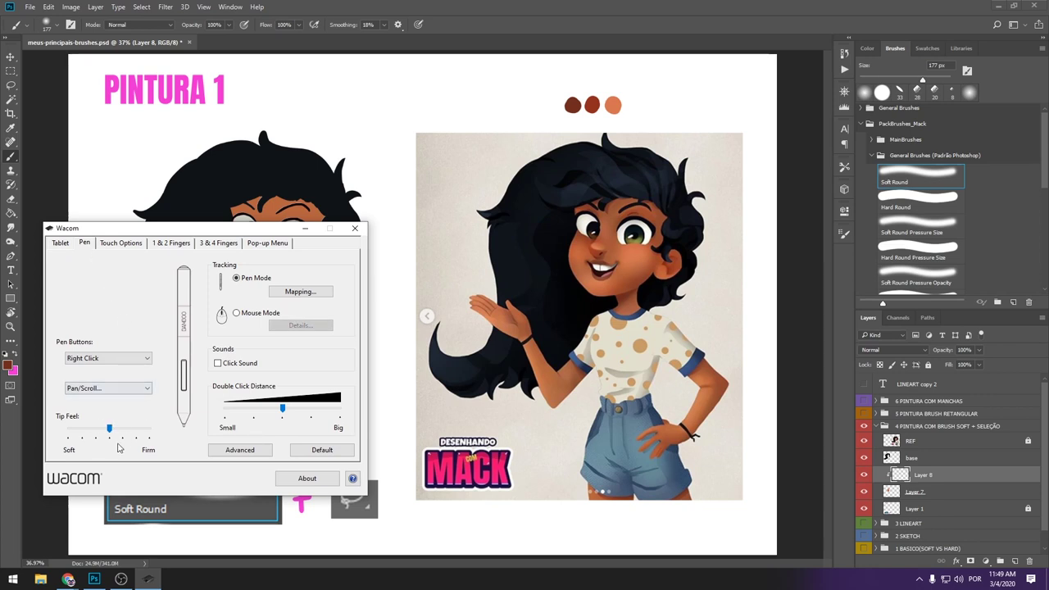
left_click_drag(121, 435, 127, 438)
left_click(82, 434)
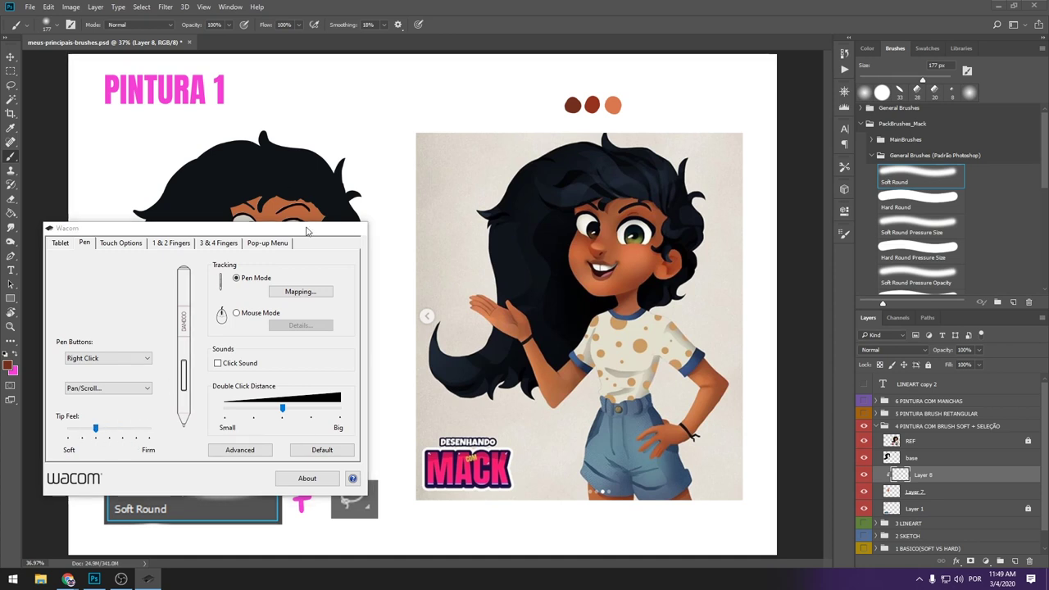
left_click(355, 228)
left_click_drag(281, 300, 291, 291)
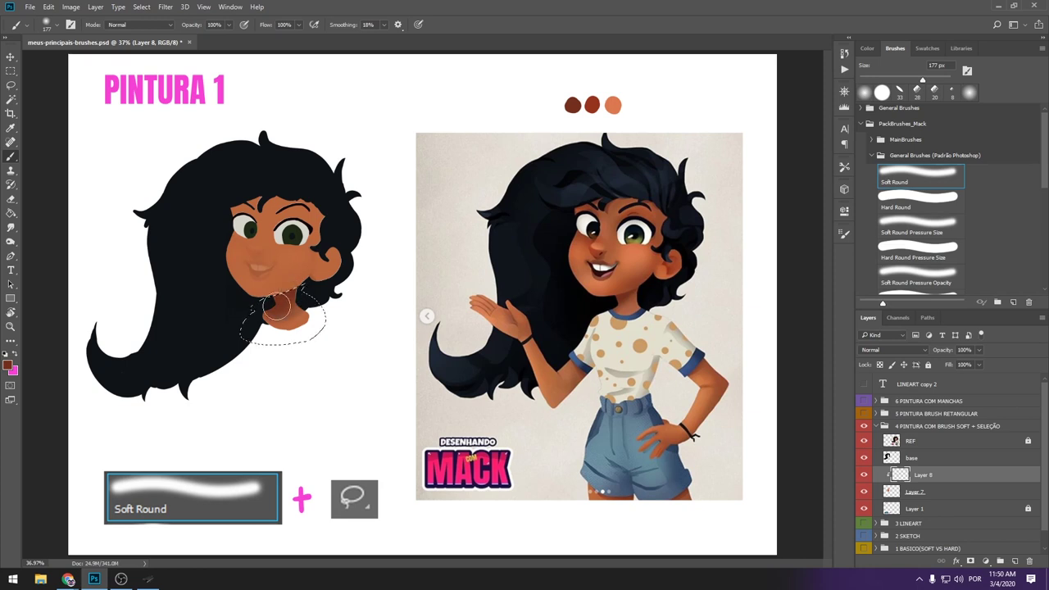
Step: Reopen the tablet pen settings and nudge Tip Feel firmer
left_click(148, 579)
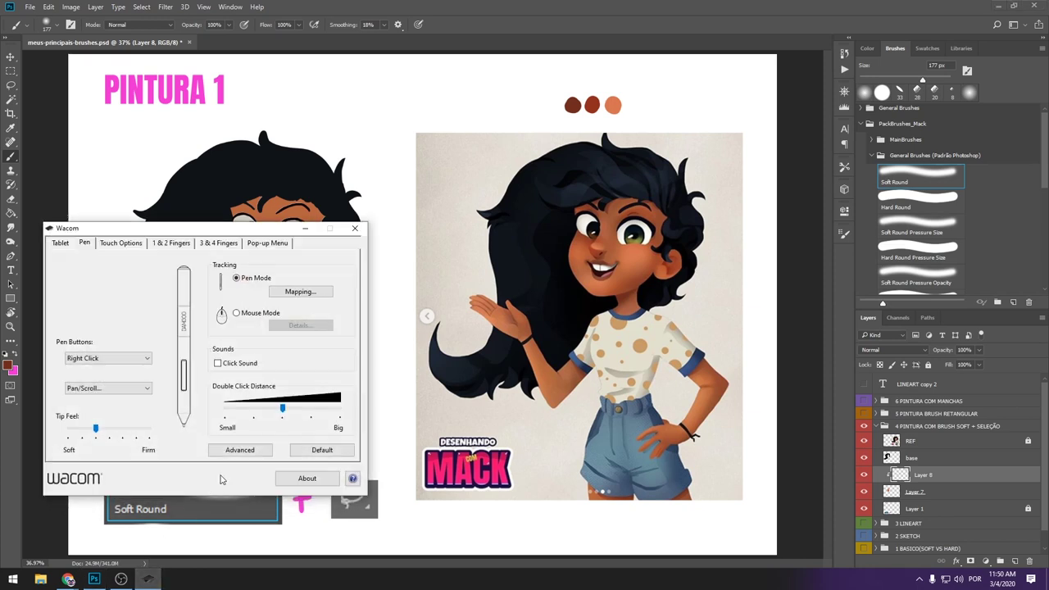
left_click(122, 428)
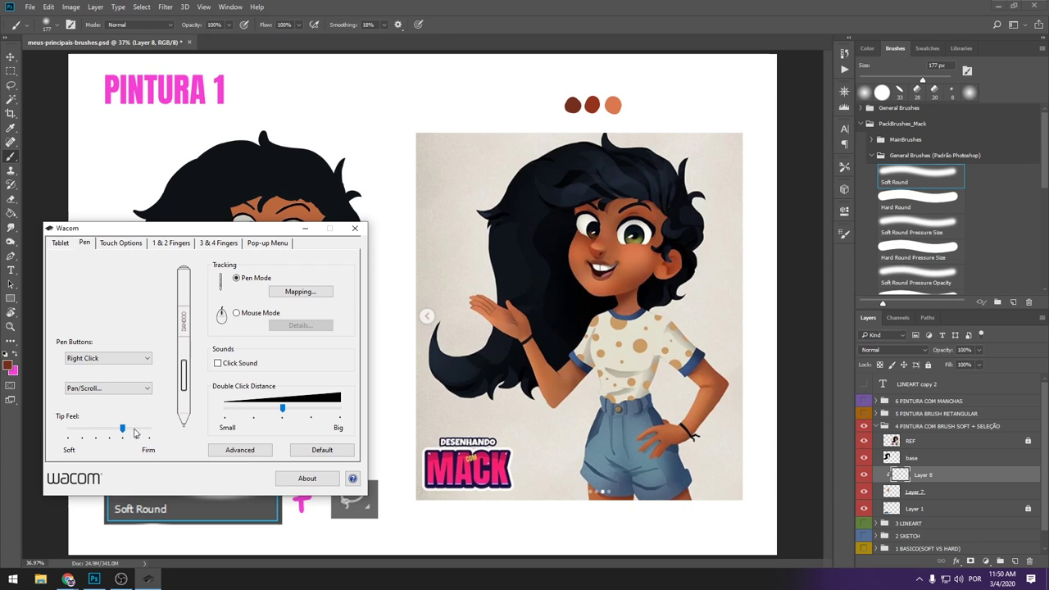
left_click(355, 228)
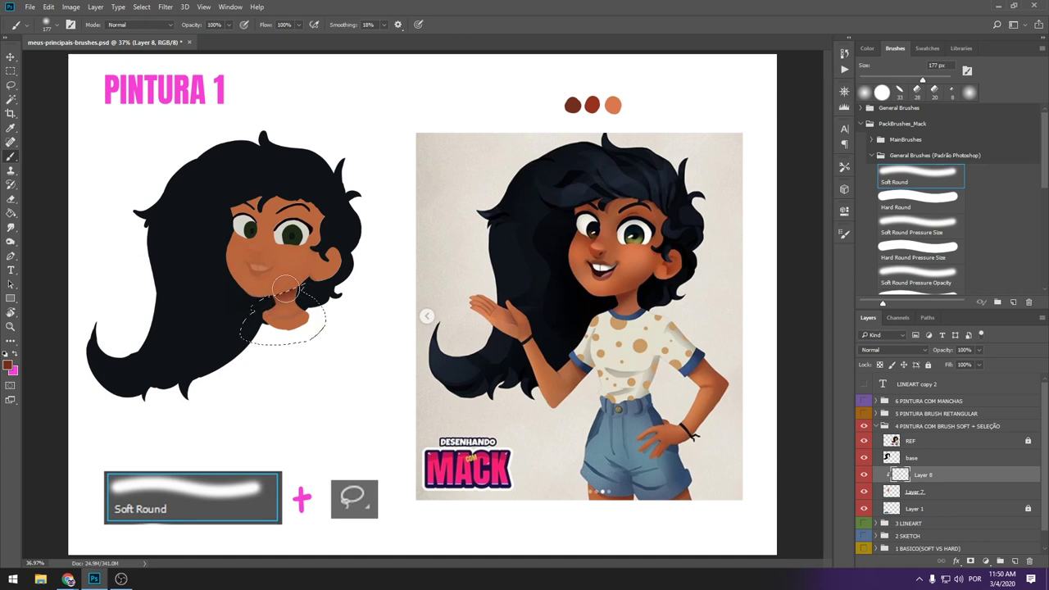
Step: Deselect the neck and set the Eraser opacity to 22%
key("ctrl+d")
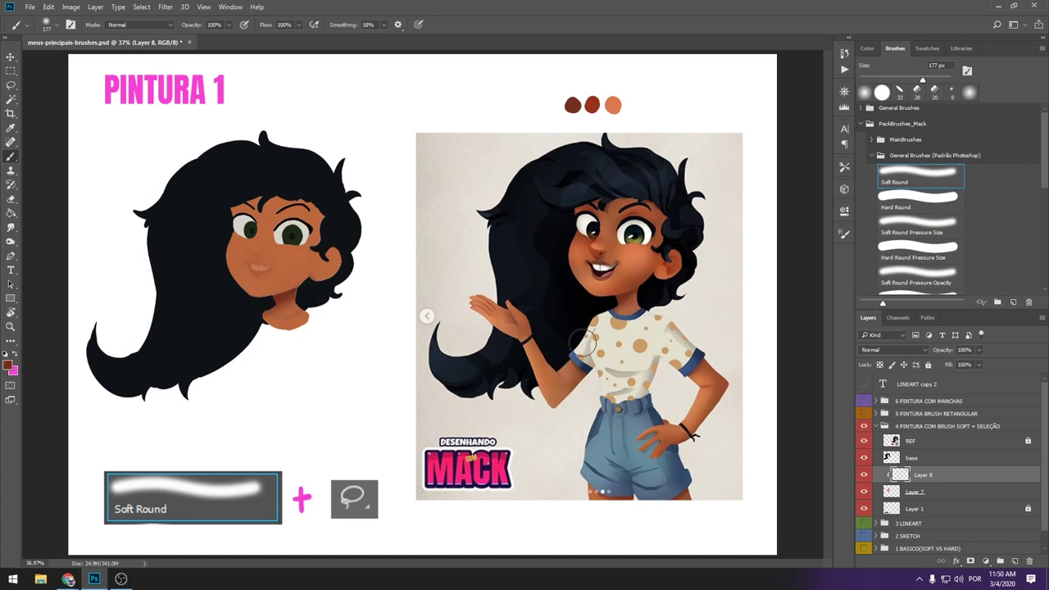
key("e")
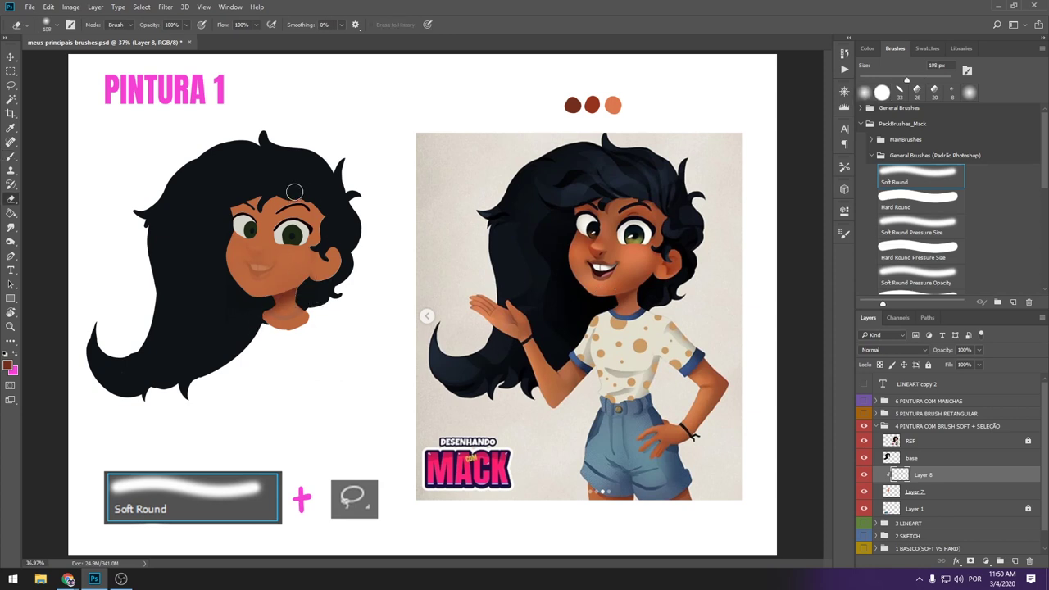
left_click_drag(185, 39, 149, 40)
left_click(185, 33)
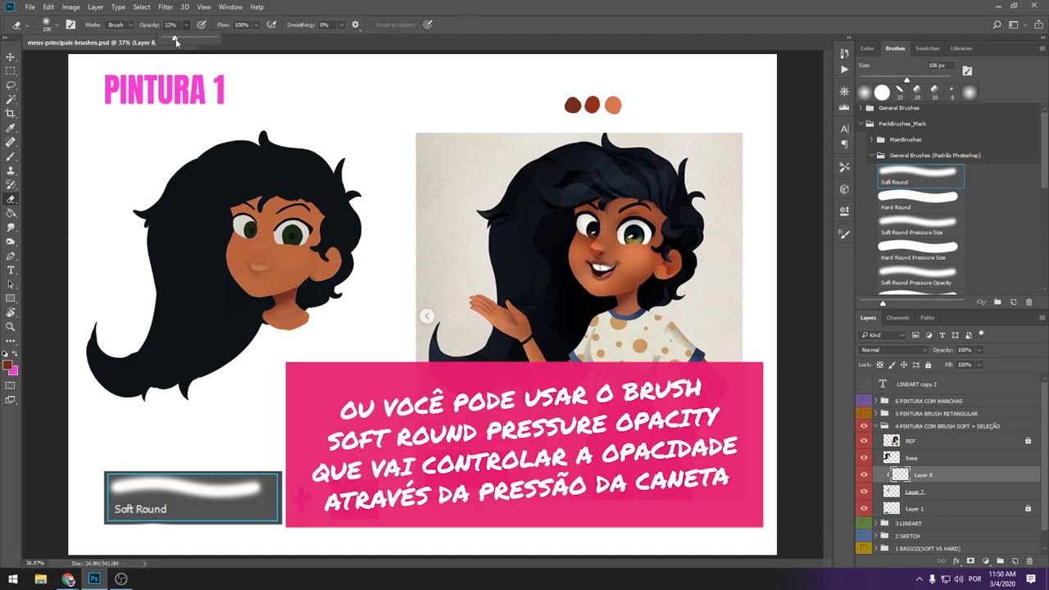
left_click_drag(148, 41, 135, 40)
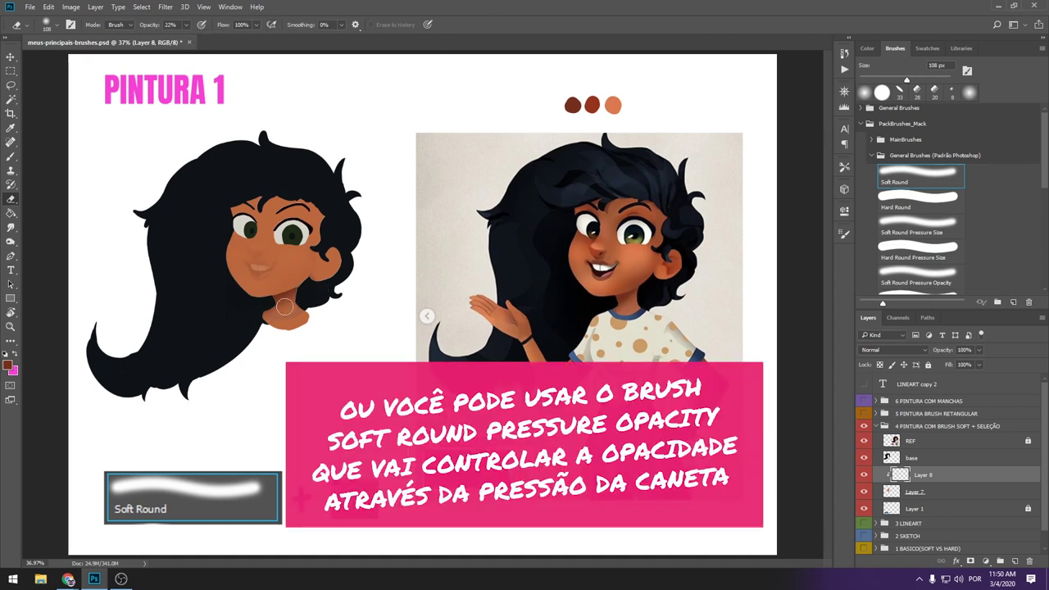
Step: Add a new Layer 9 and raise the brush opacity from 25% to 100%
key("b")
left_click(1015, 561)
right_click(315, 154)
key("Return")
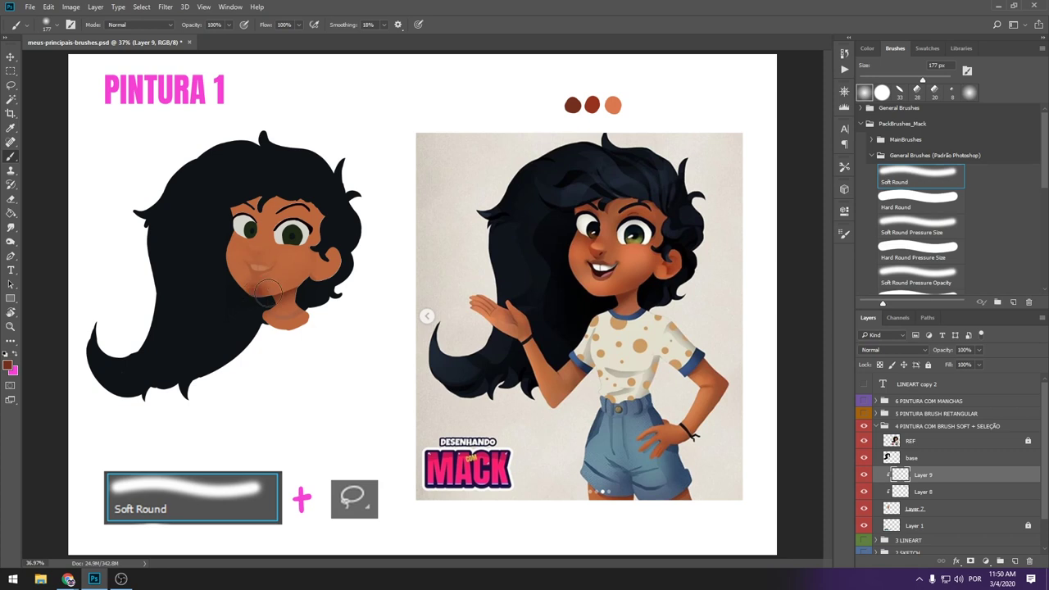
left_click(228, 24)
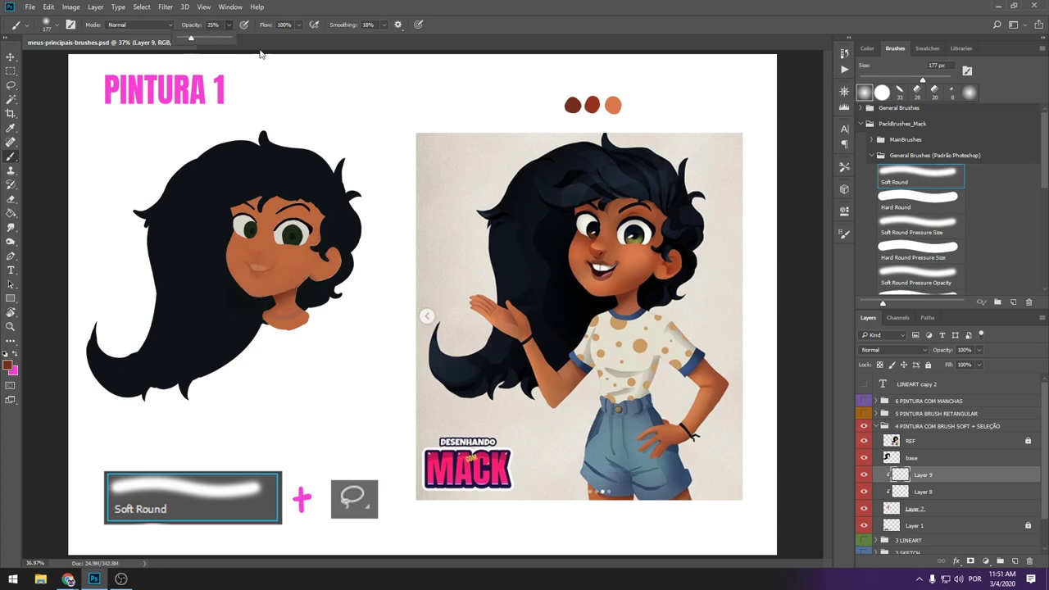
key("Return")
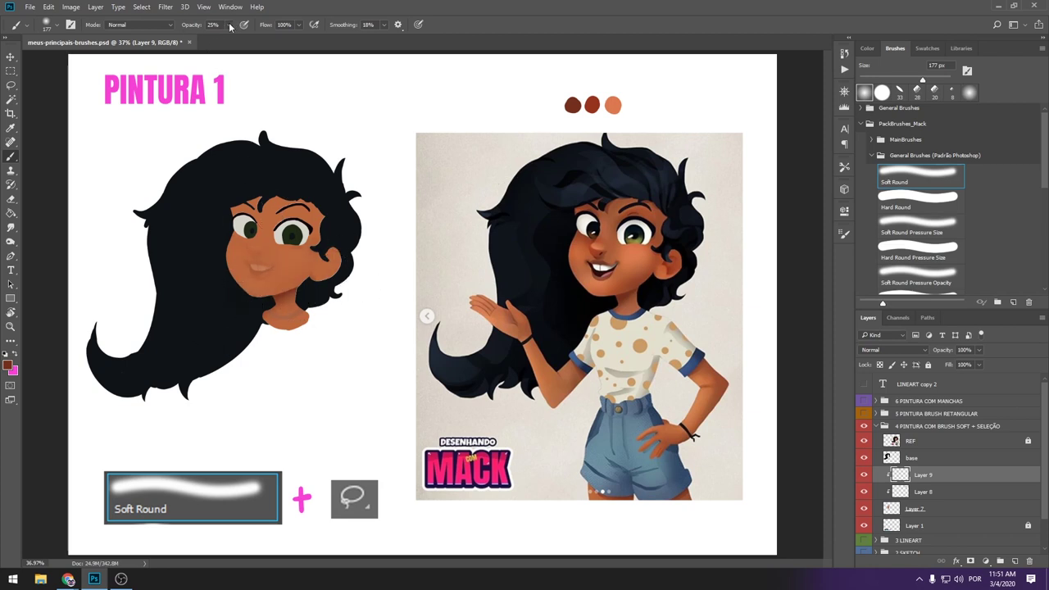
left_click_drag(229, 25, 490, 25)
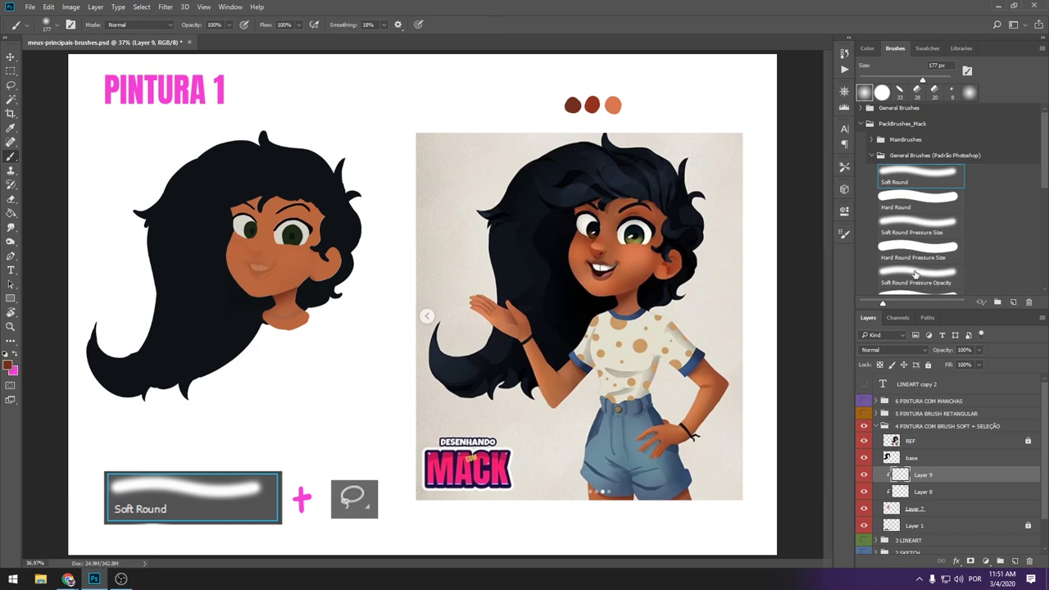
Step: Shade the cheek, jaw, neck and ear with the Soft Round Pressure Opacity brush
scroll(988, 185, "down", 2)
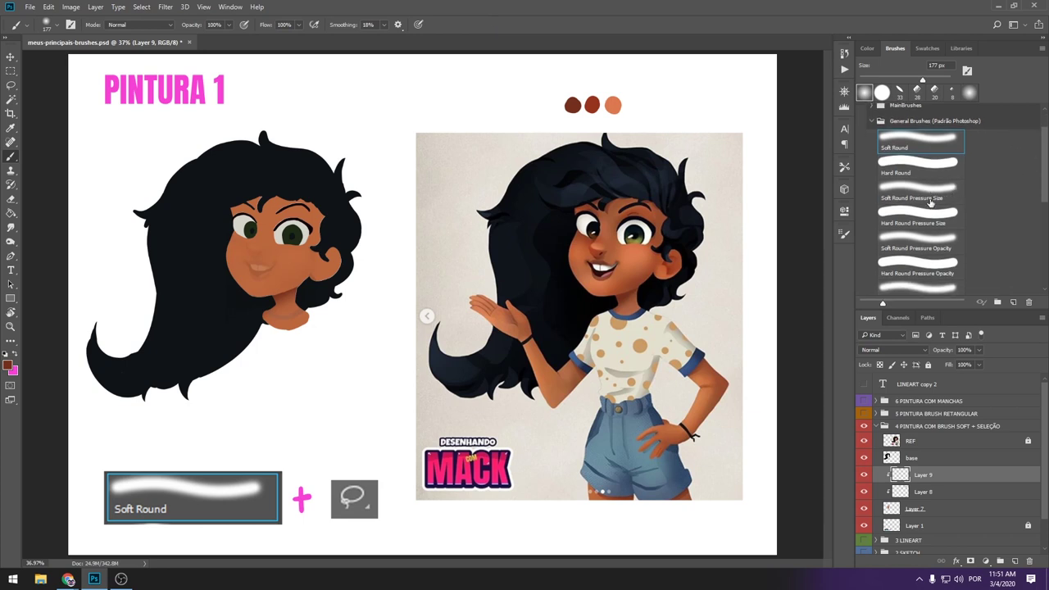
left_click(933, 254)
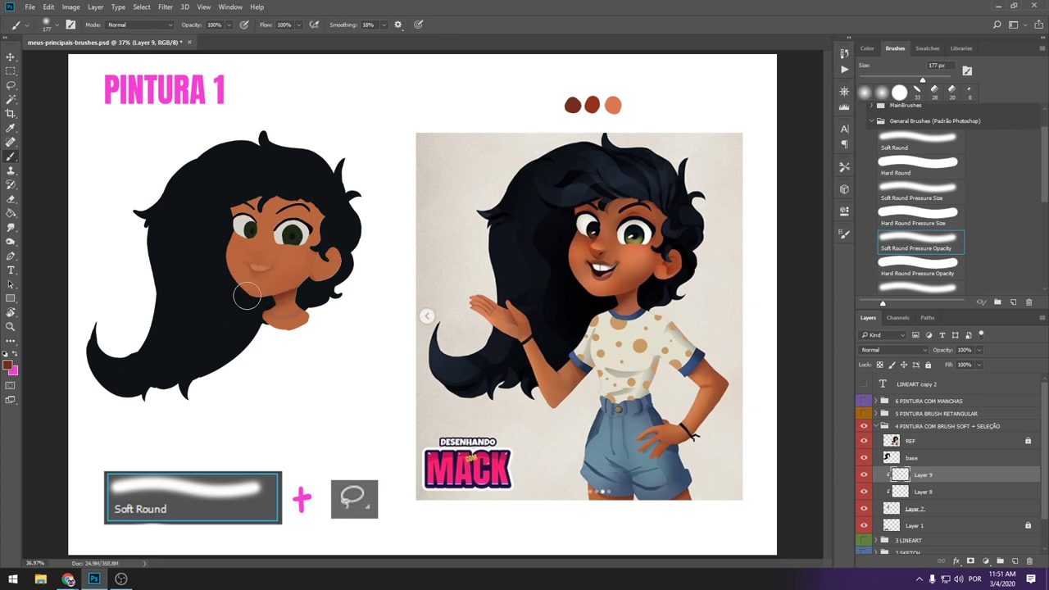
left_click_drag(321, 259, 283, 285)
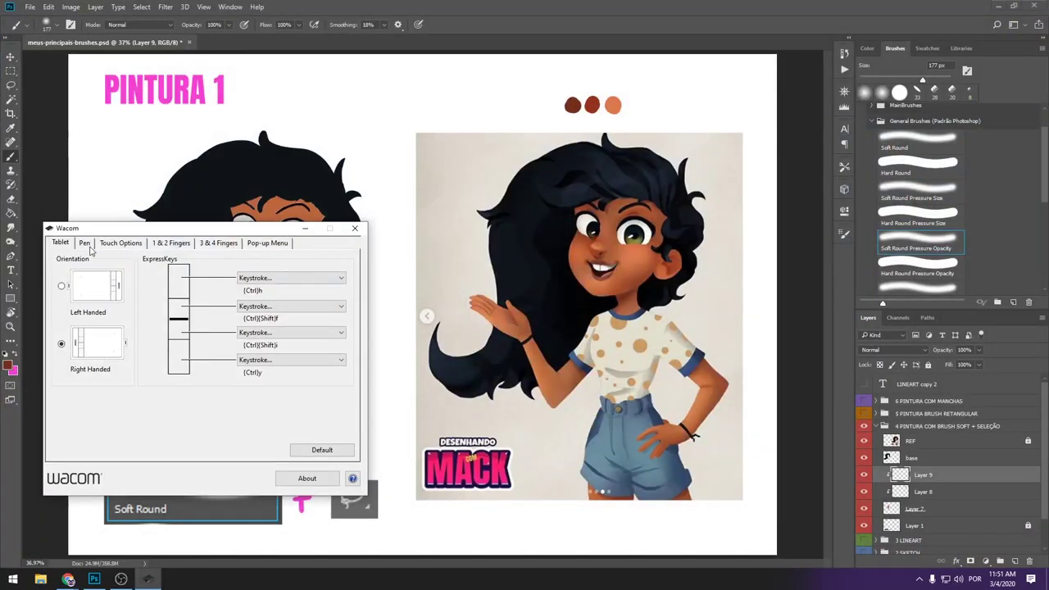
left_click(85, 243)
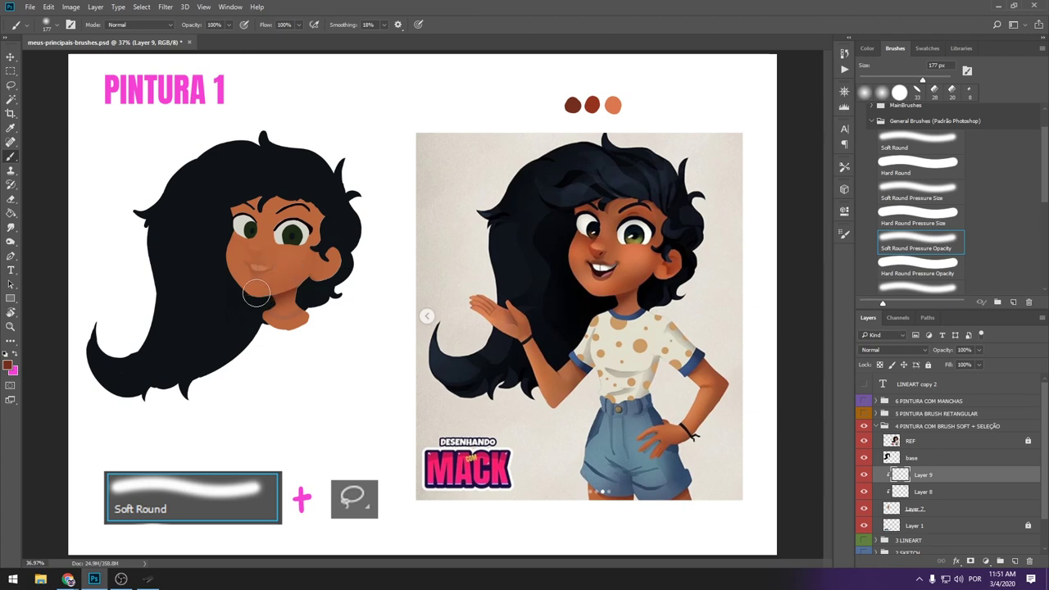
mouse_move(256, 292)
left_mouse_down()
mouse_move(268, 303)
mouse_move(336, 231)
mouse_move(302, 273)
left_mouse_up()
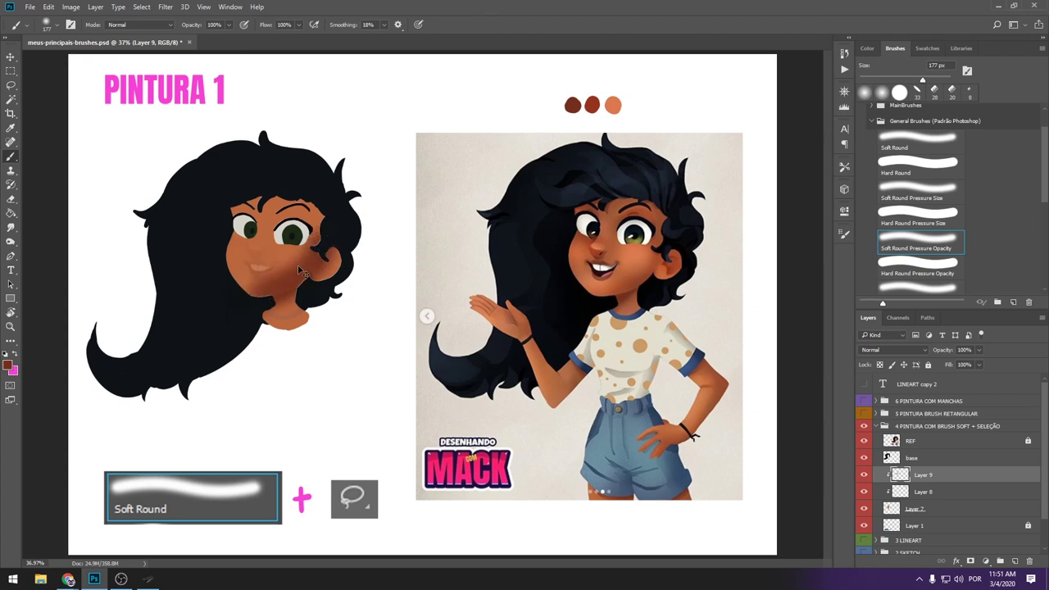
Step: Undo the jaw shading and bring back the Wacom tablet settings
key("ctrl+z")
key("ctrl+z")
key("ctrl+z")
key("ctrl+z")
key("ctrl+z")
key("ctrl+z")
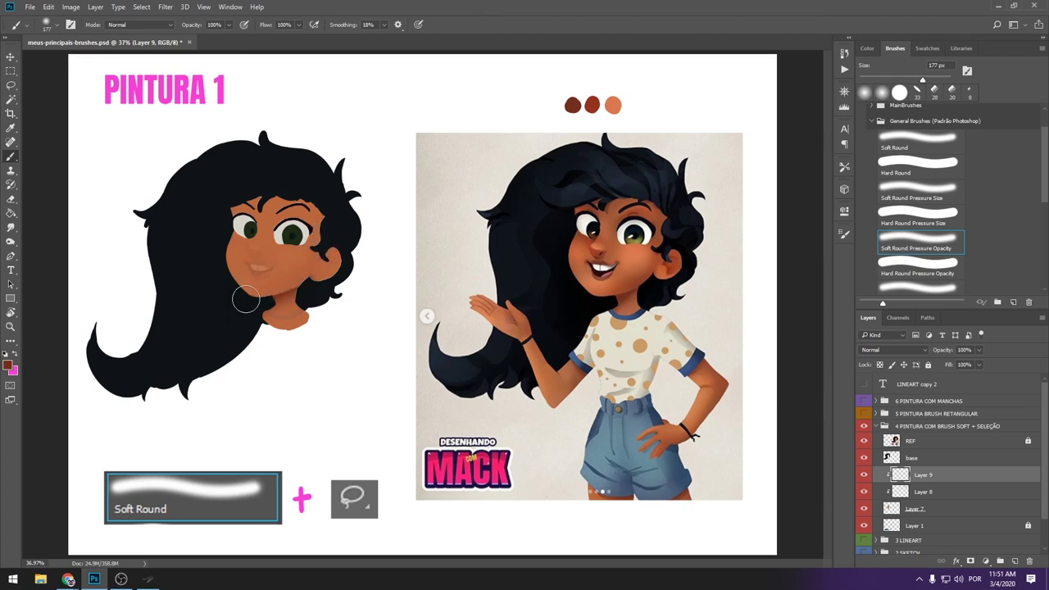
key("ctrl+shift+z")
key("ctrl+shift+z")
key("ctrl+shift+z")
key("ctrl+z")
key("ctrl+z")
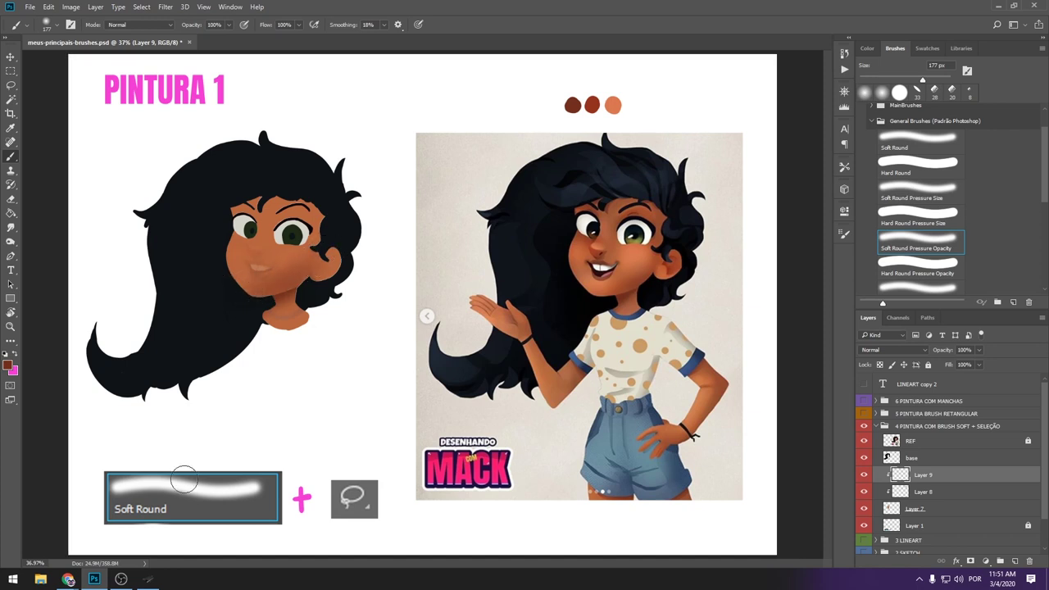
left_click(149, 579)
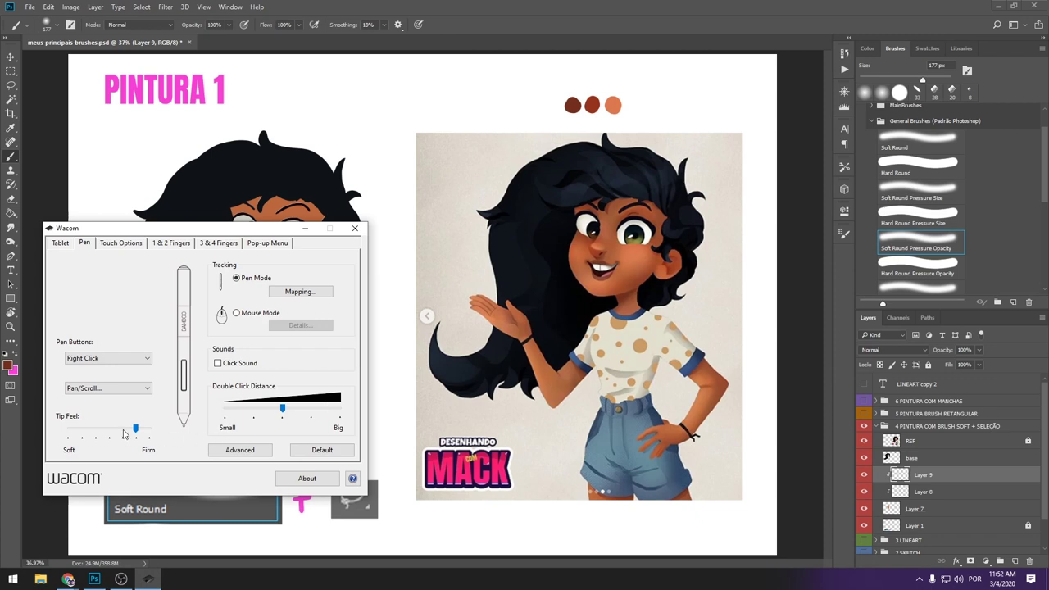
Step: Darken the right side of the face and jaw with a 369 px soft brush
left_click(304, 228)
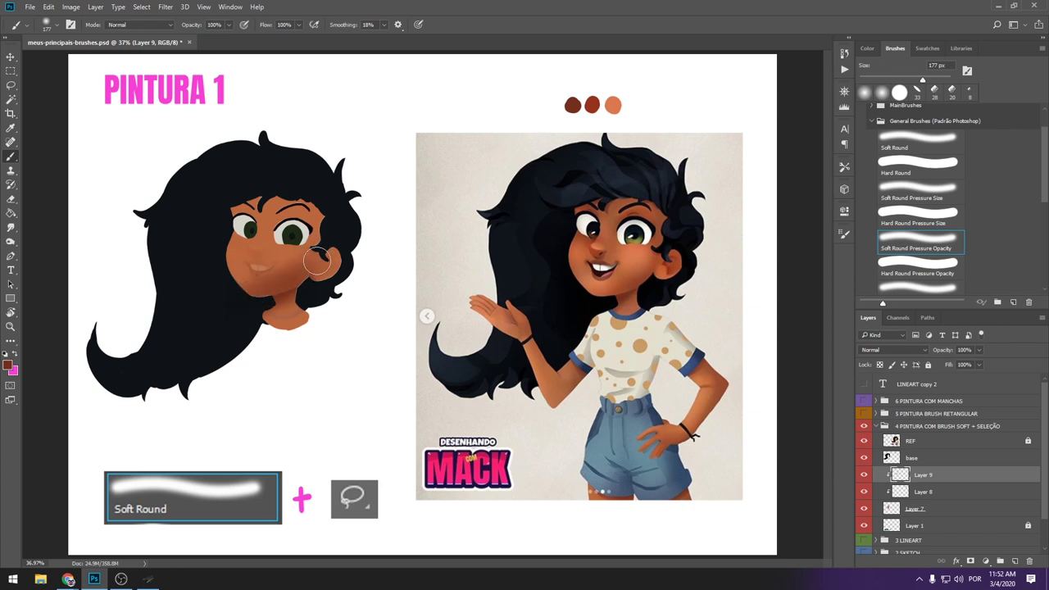
right_click(346, 227)
key("Return")
left_click_drag(309, 197, 291, 278)
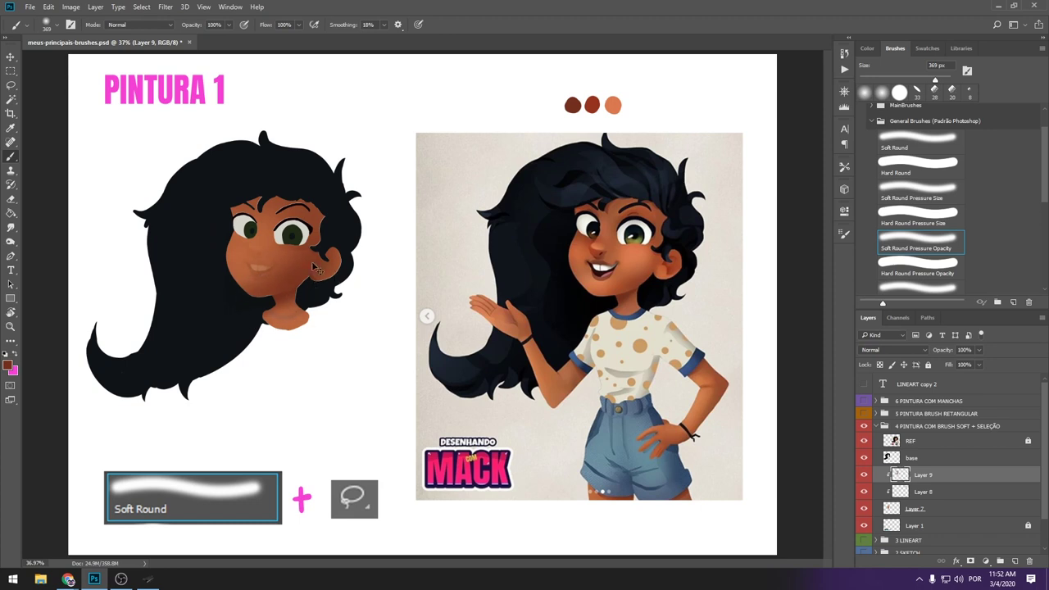
Step: Move Layer 9 below Layer 8, erase pale face patches, and start lassoing the ear on Layer 8
key("ctrl+bracketleft")
key("e")
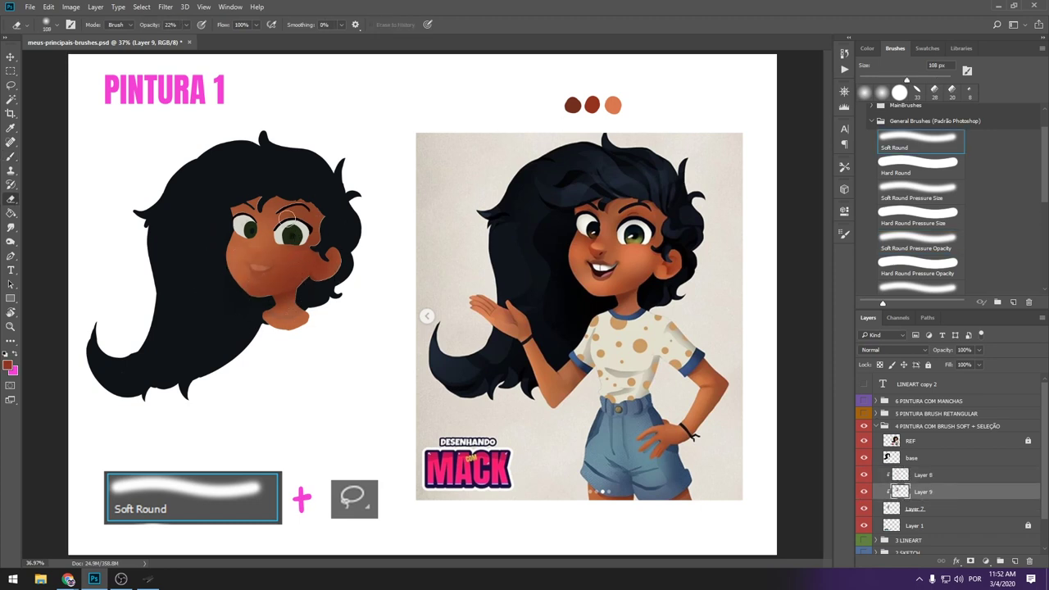
left_click_drag(250, 258, 351, 236)
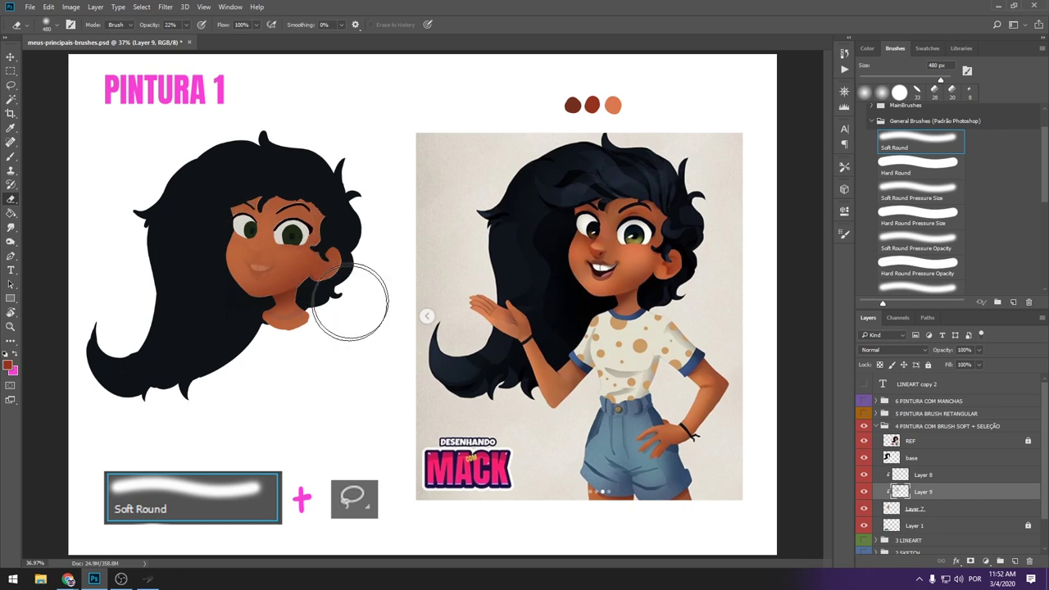
left_click(935, 477)
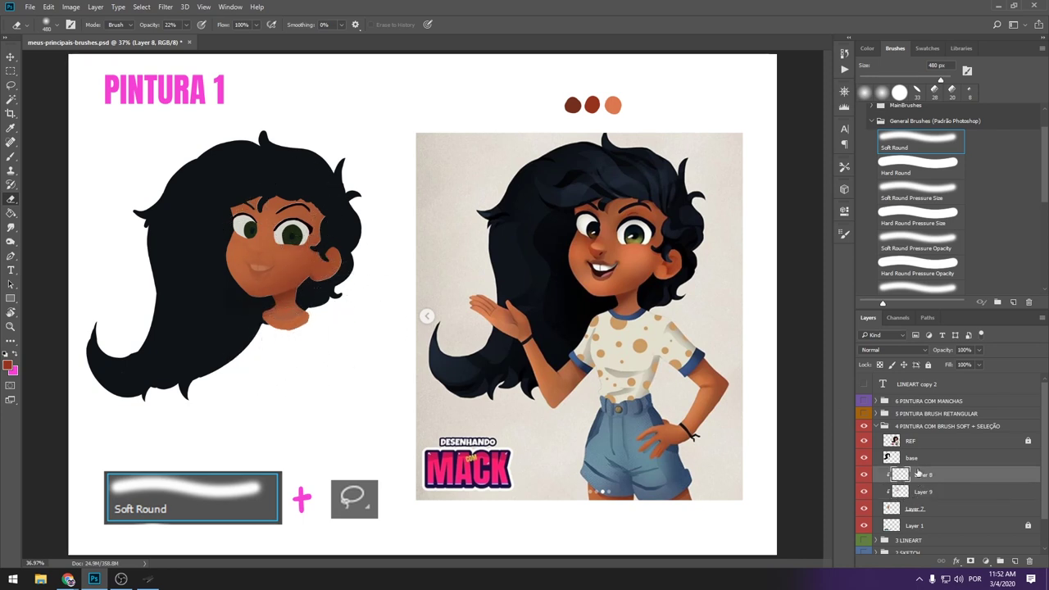
key("l")
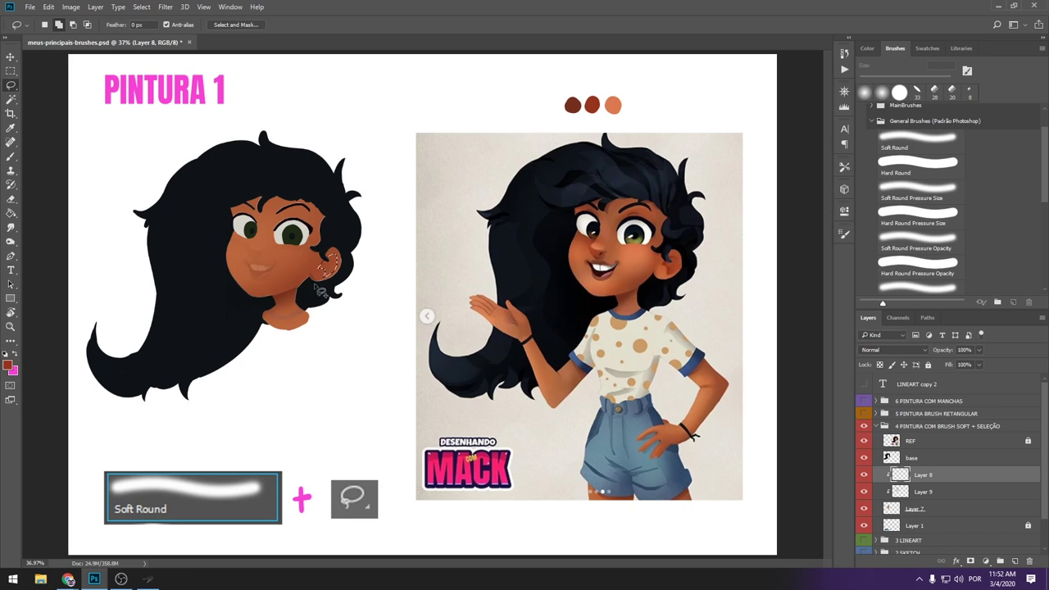
Step: Shrink the brush to 80 px
key("b")
right_click(322, 205)
left_click_drag(429, 217, 364, 216)
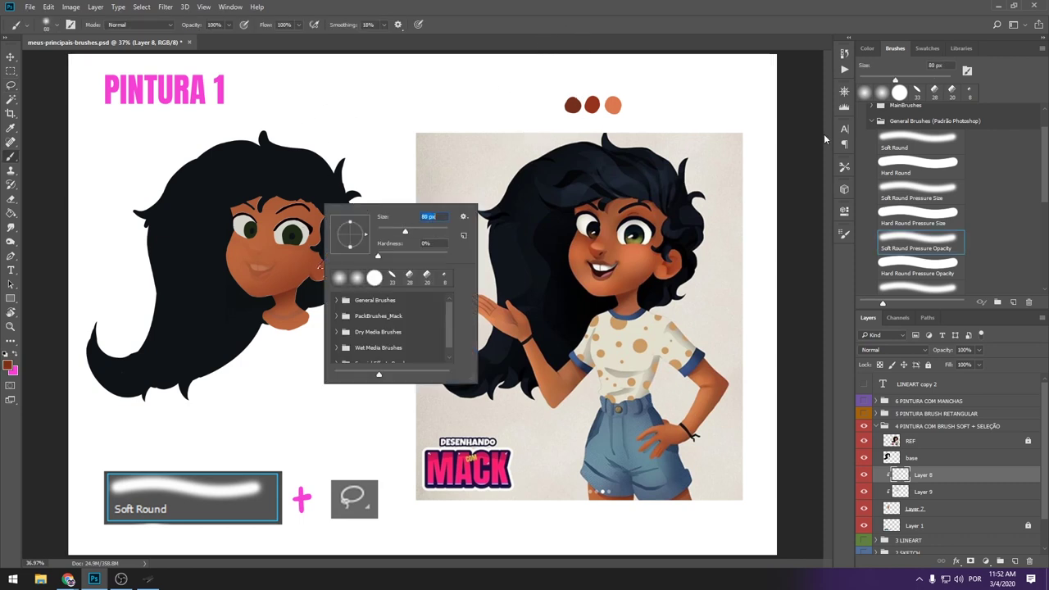
key("Return")
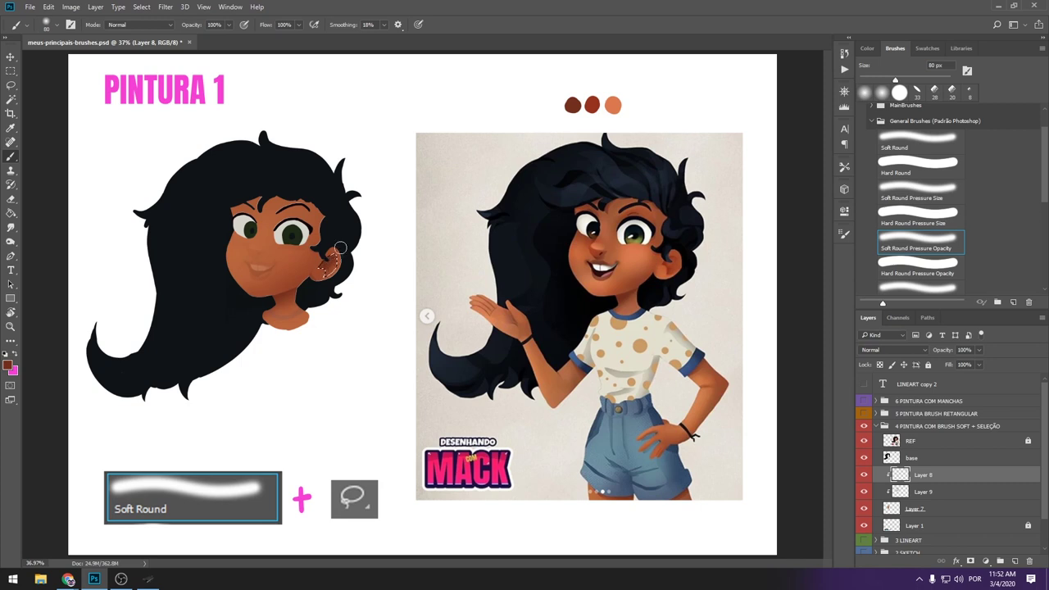
Step: Paint a dark red-brown ear shadow using the palette colours, then select the Soft Round brush
key("ctrl+shift+i")
left_click(613, 104, "alt")
left_click(592, 105, "alt")
key("ctrl+d")
left_click_drag(320, 271, 340, 264)
left_click(909, 144)
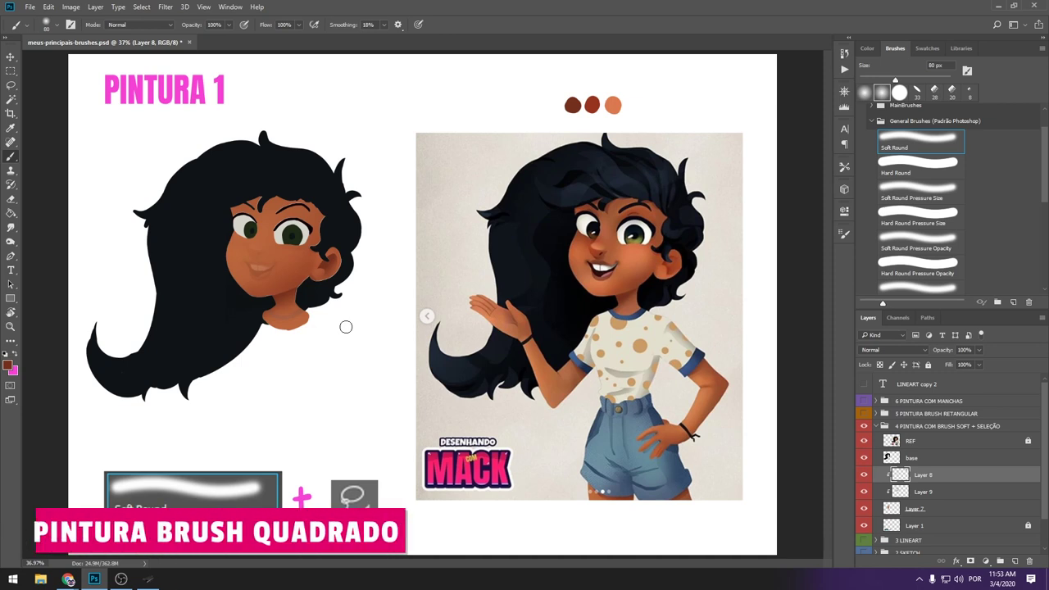
Step: Hide the first painting group, show and expand group 5, and select Layer 2 copy 4
left_click(874, 427)
left_click(864, 427)
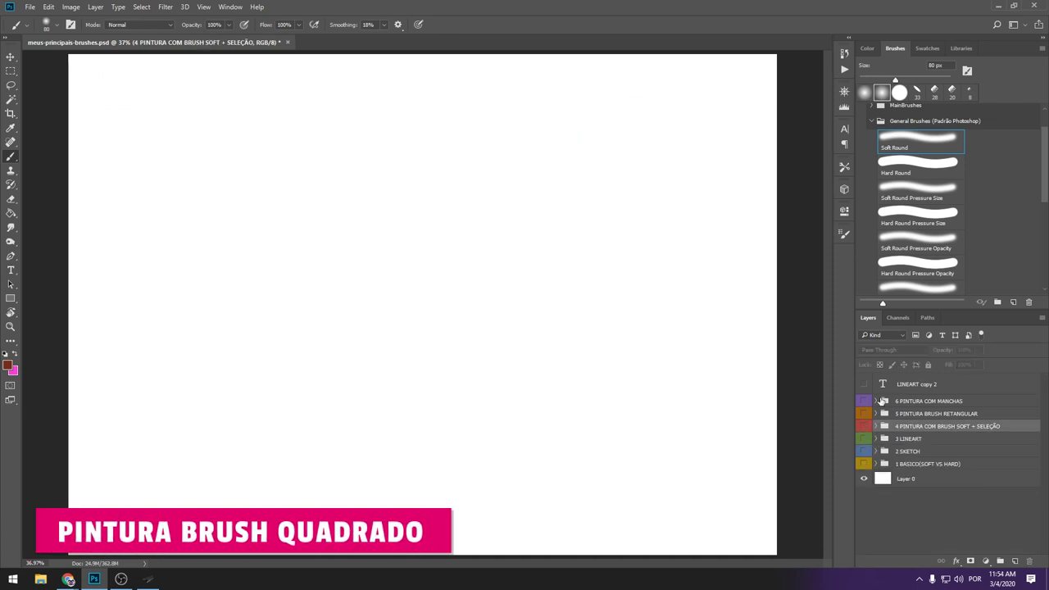
left_click(864, 414)
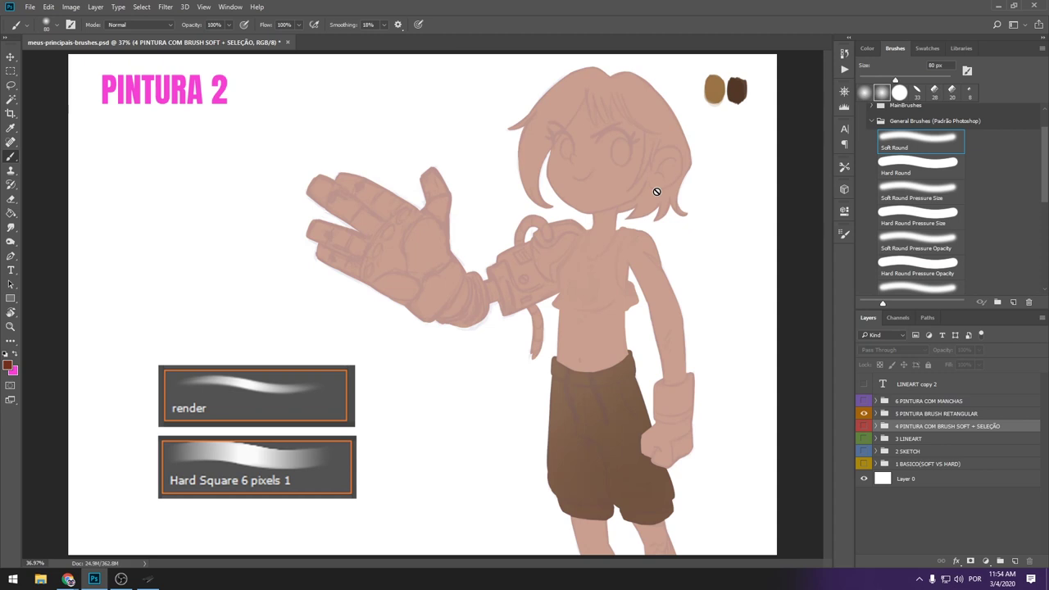
left_click(875, 414)
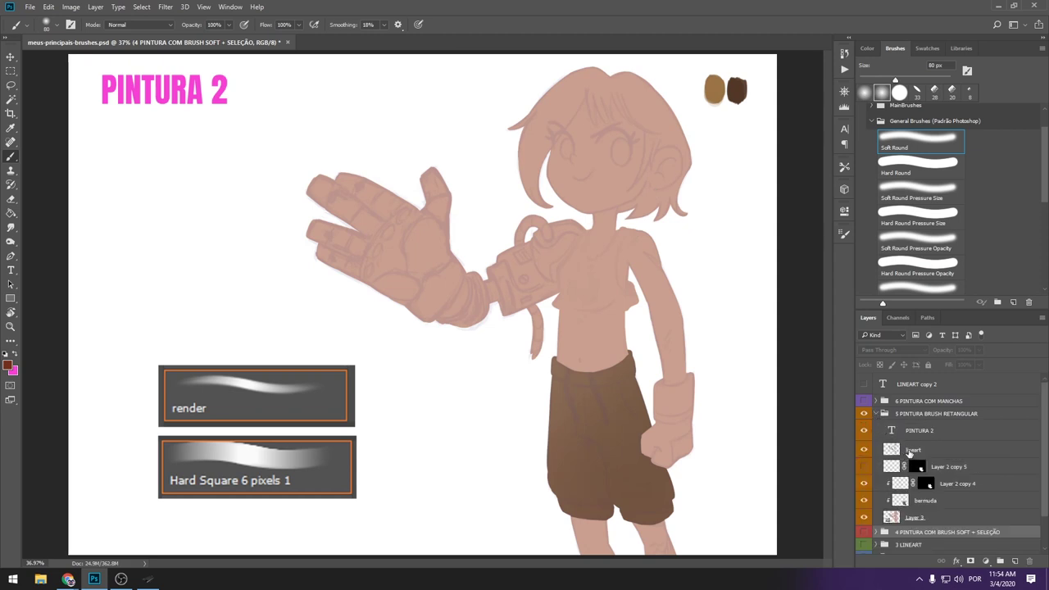
left_click(888, 484)
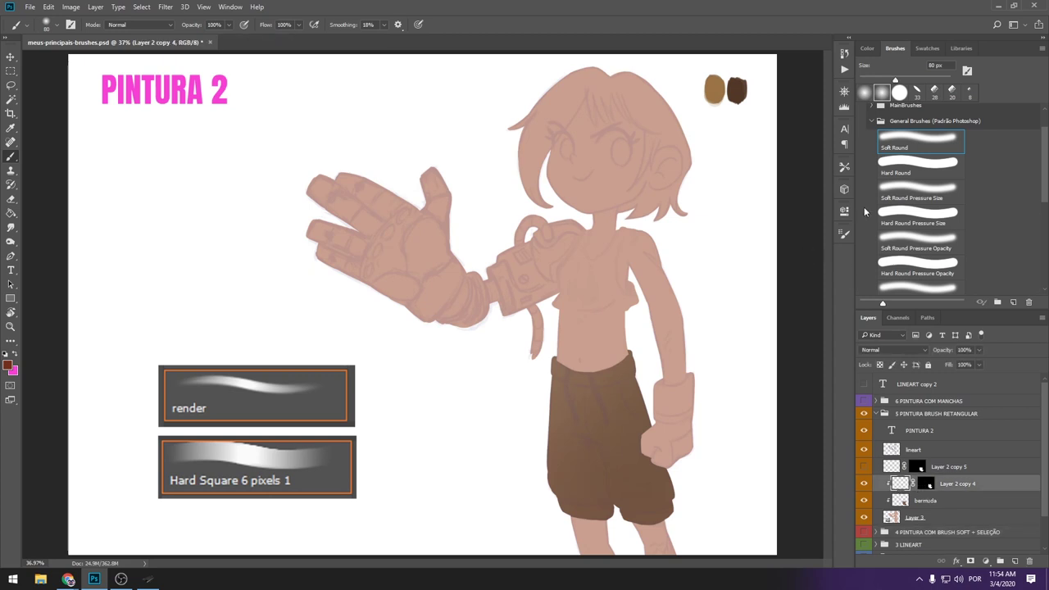
Step: Choose Hard Square 6 pixels 1 from PackBrushes_Mack MainBrushes at 70 px
left_click(872, 121)
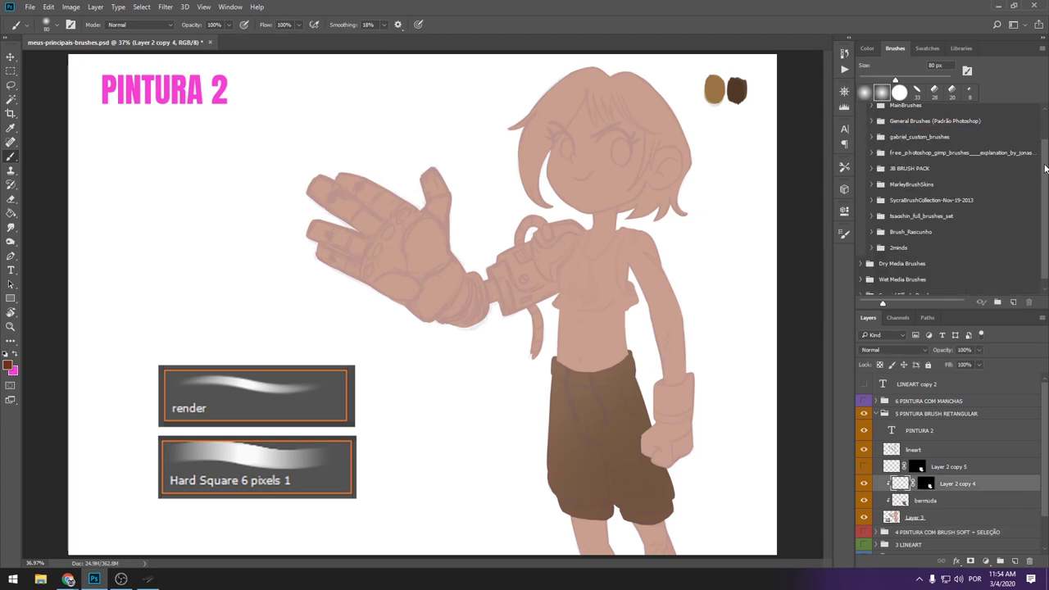
scroll(1045, 168, "up", 2)
left_click(871, 131)
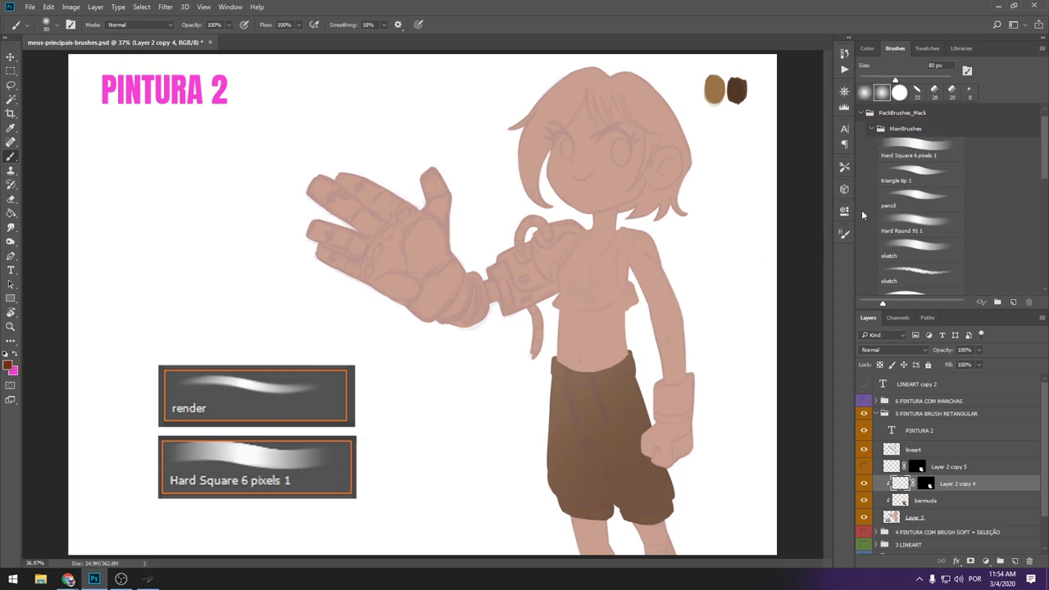
left_click(904, 156)
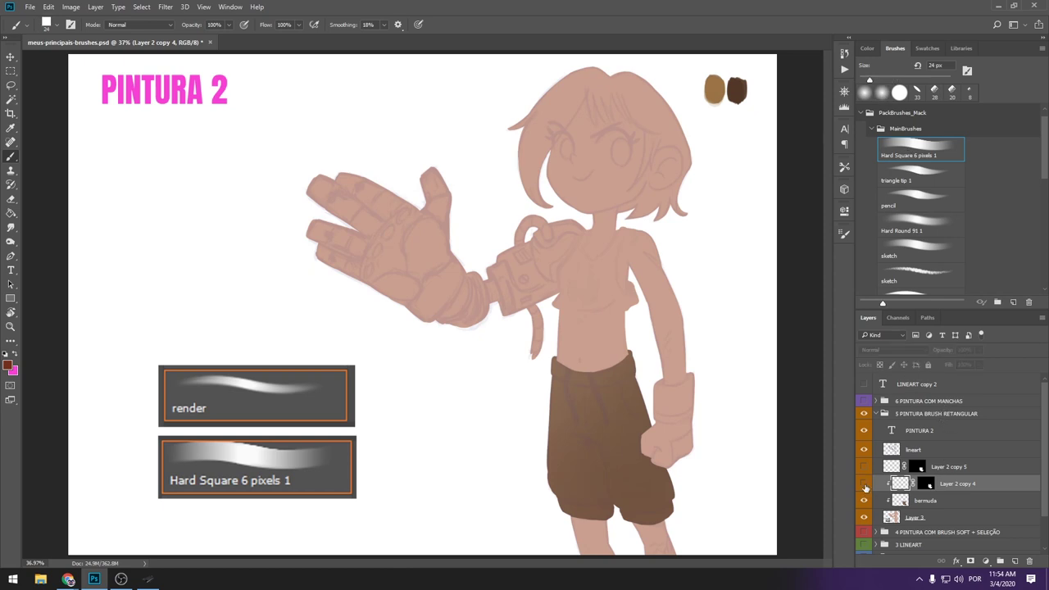
right_click(455, 278)
left_click_drag(456, 276, 457, 277)
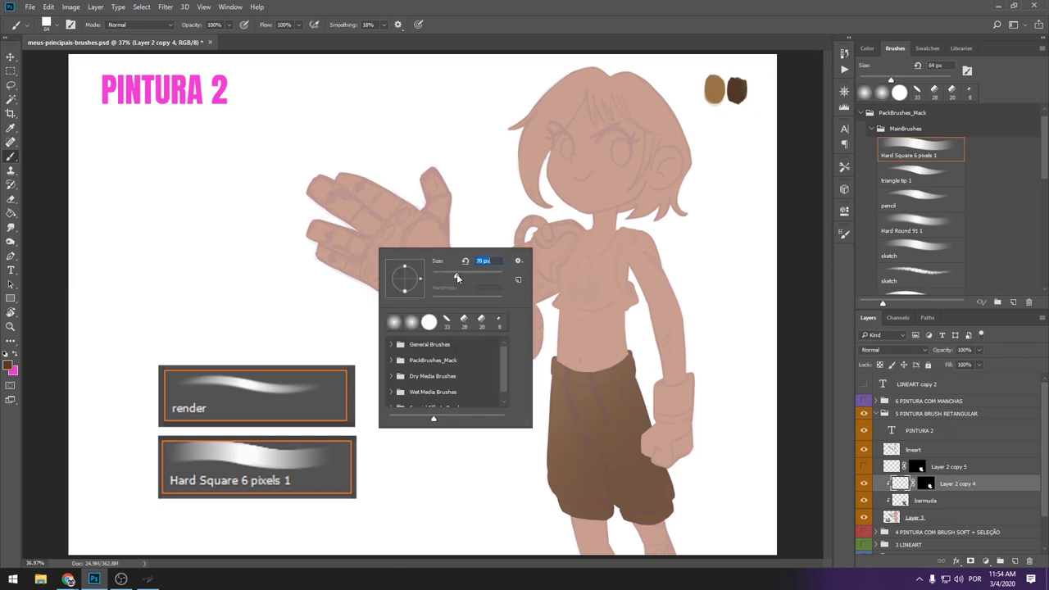
key("Return")
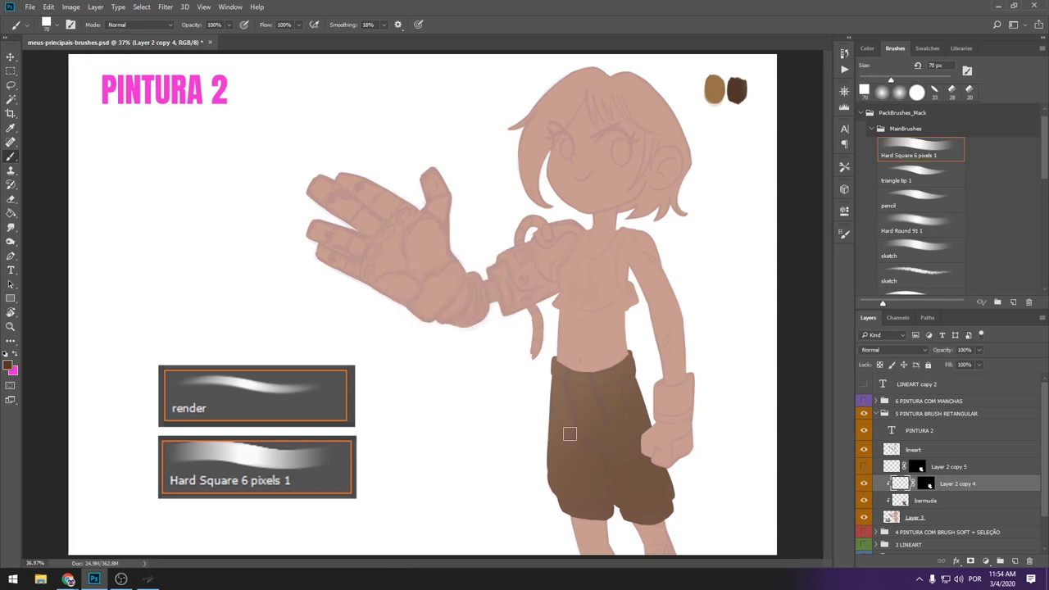
Step: Paint dark brown blocky shading down the side, leg and hem of the shorts
mouse_move(575, 449)
left_mouse_down()
mouse_move(595, 455)
mouse_move(574, 440)
mouse_move(602, 468)
mouse_move(604, 497)
left_mouse_up()
left_click_drag(590, 452, 608, 517)
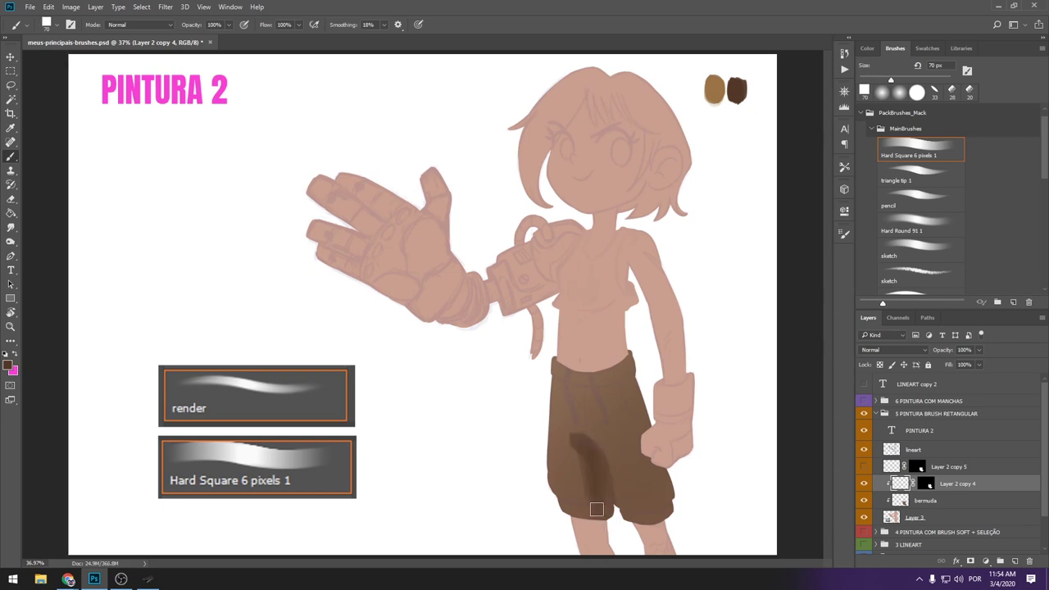
mouse_move(583, 448)
left_mouse_down()
mouse_move(597, 510)
mouse_move(619, 516)
left_mouse_up()
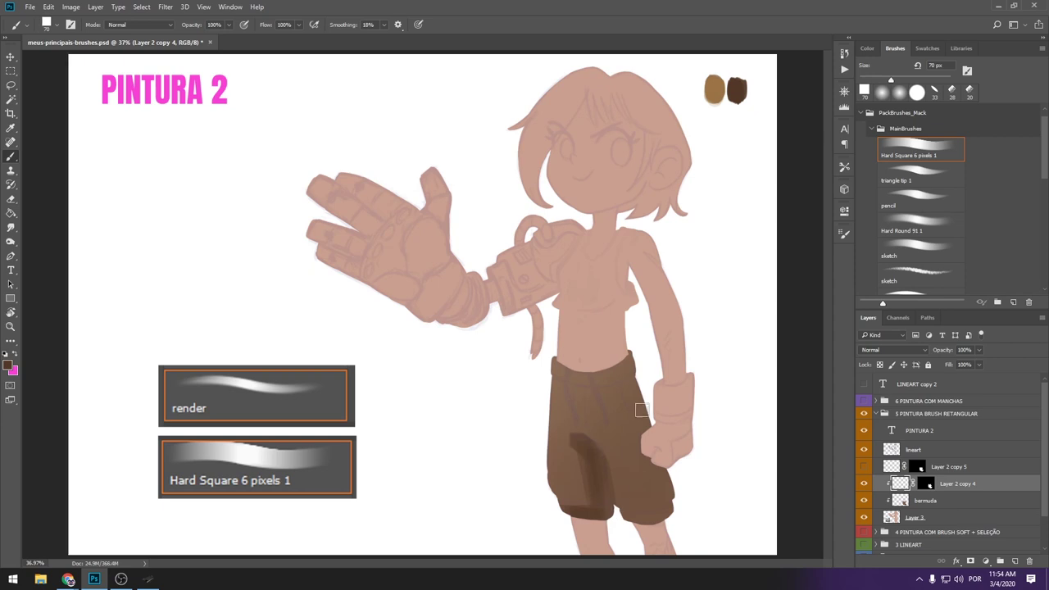
left_click_drag(636, 373, 644, 430)
left_click_drag(668, 488, 638, 366)
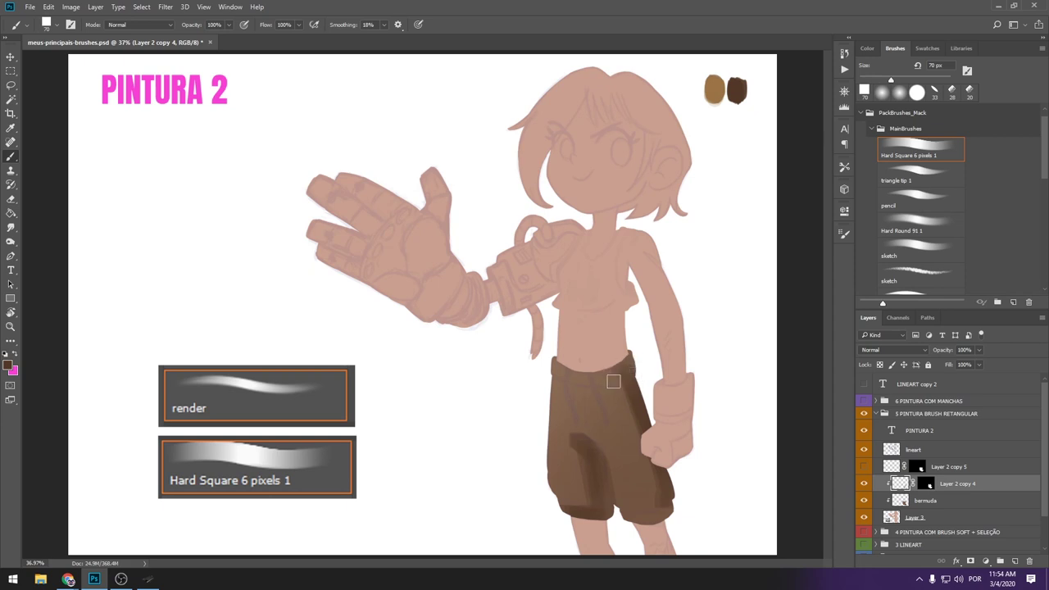
Step: Give the Eraser the Hard Square 6 pixels 1 tip at 100% opacity, then return to the brush
key("e")
left_click(924, 148)
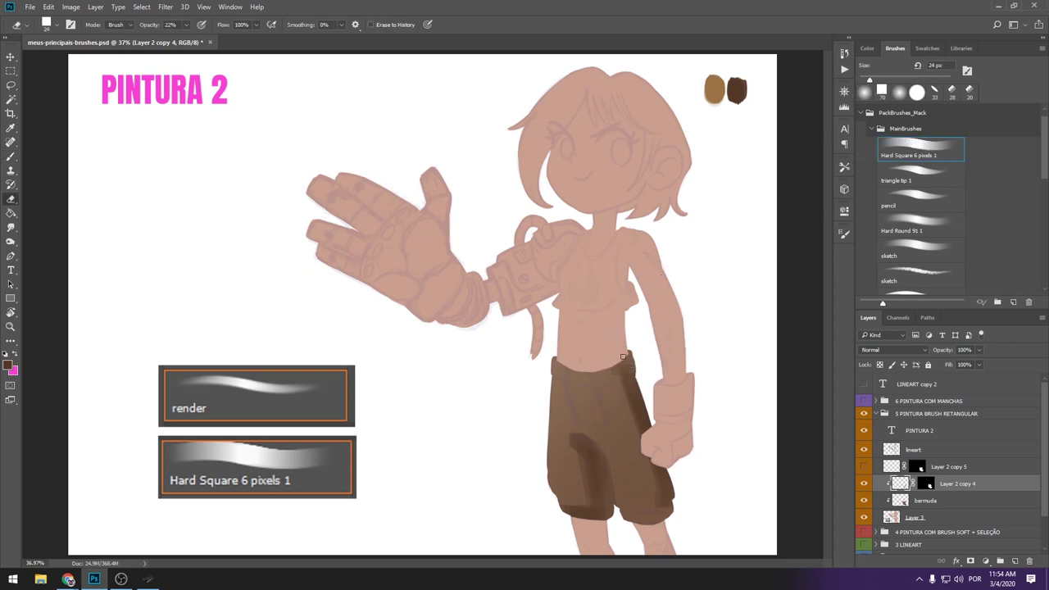
right_click(685, 297)
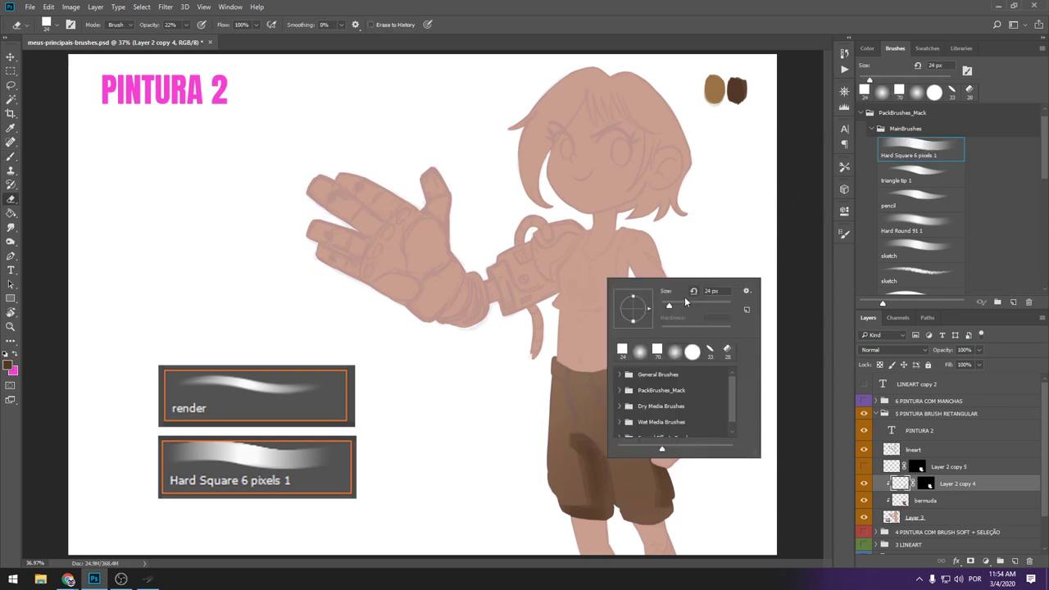
key("Return")
key("0")
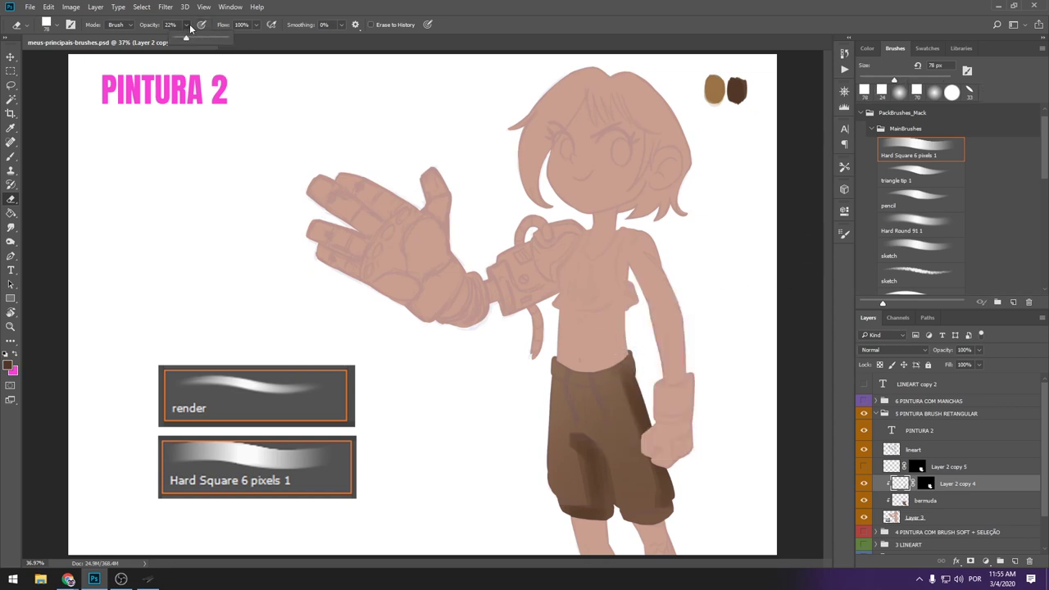
key("b")
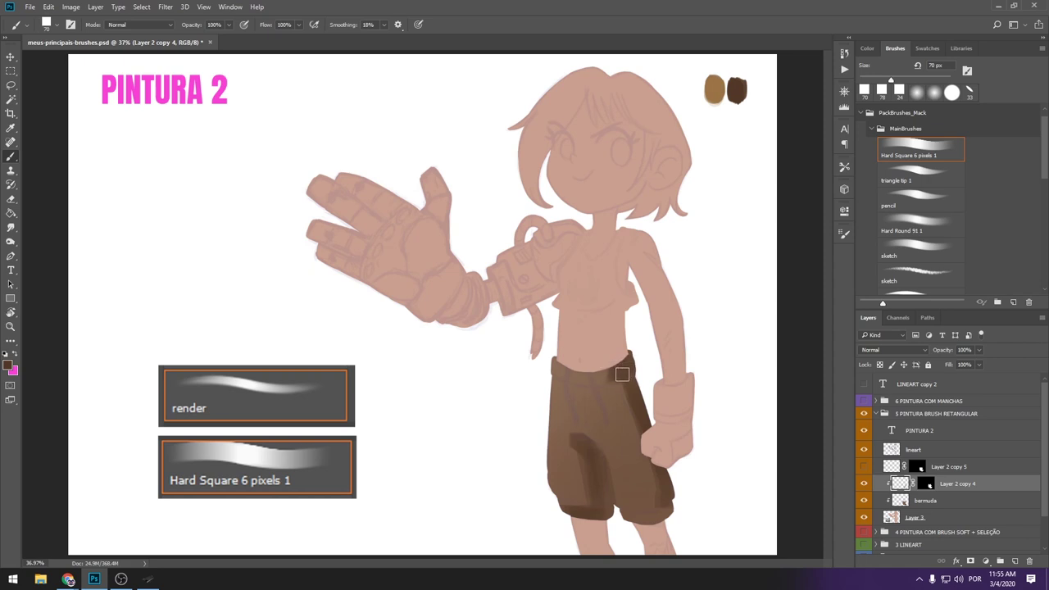
Step: Reselect the Hard Square 6 pixels 1 brush and set it to 75 px
left_click(913, 153)
scroll(990, 149, "up", 1)
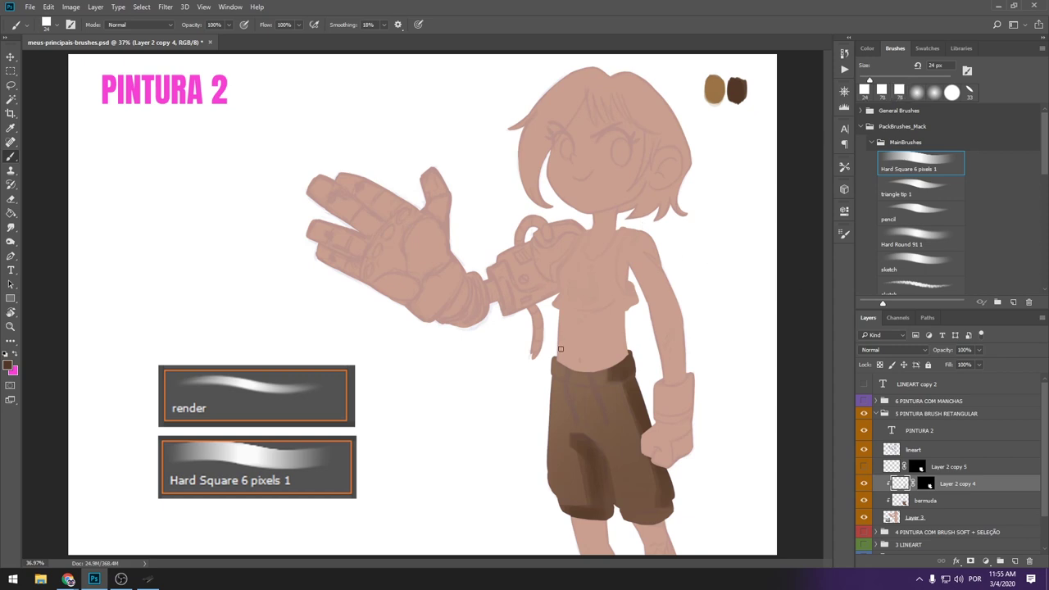
right_click(489, 248)
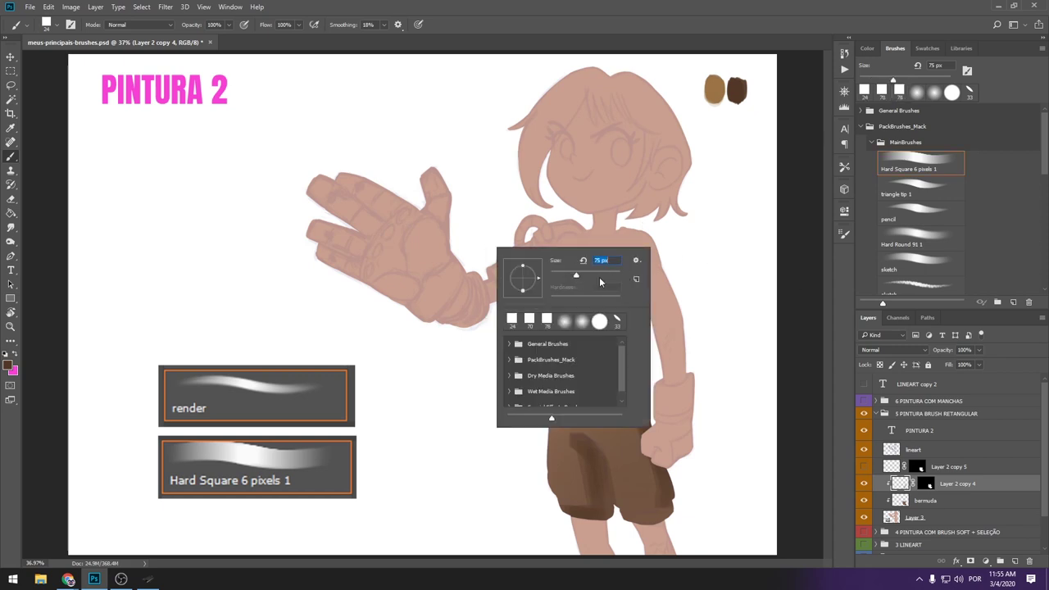
key("Return")
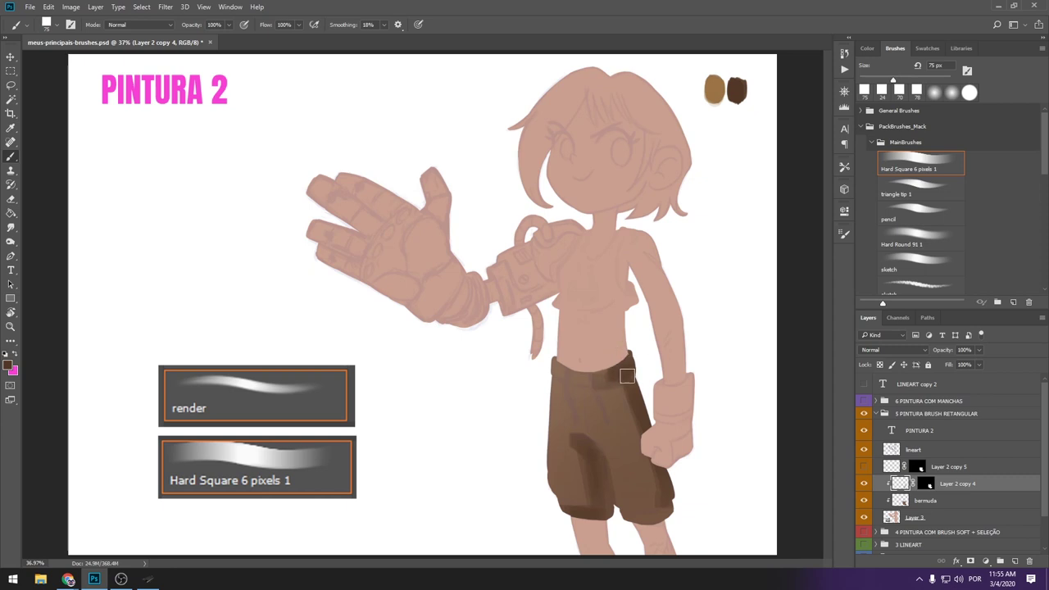
key("e")
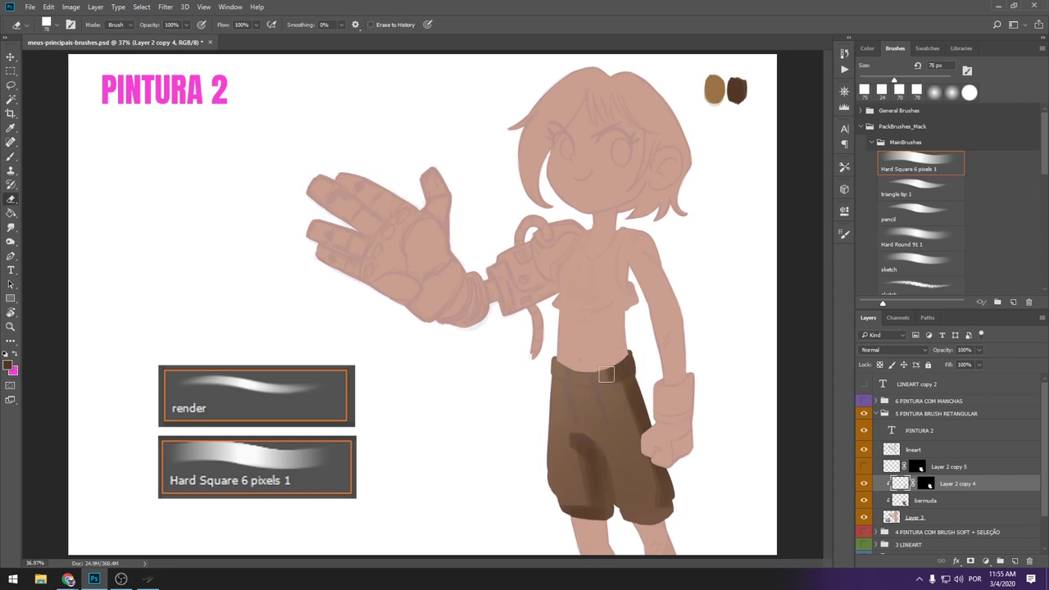
key("b")
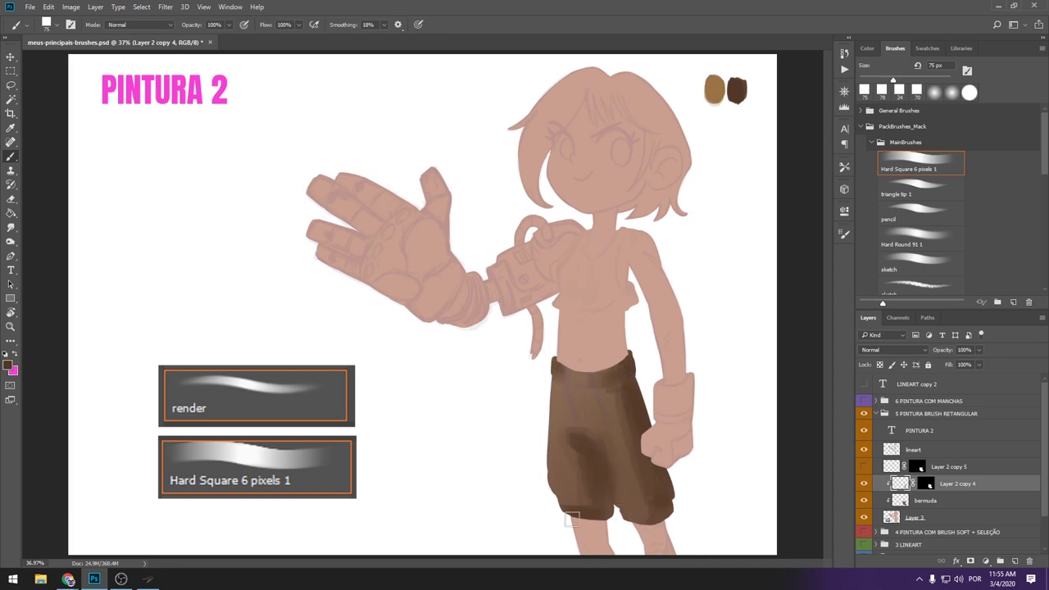
Step: Paint the shorts with browns sampled from the swatch, the shorts and the waistband
left_click(714, 87, "alt")
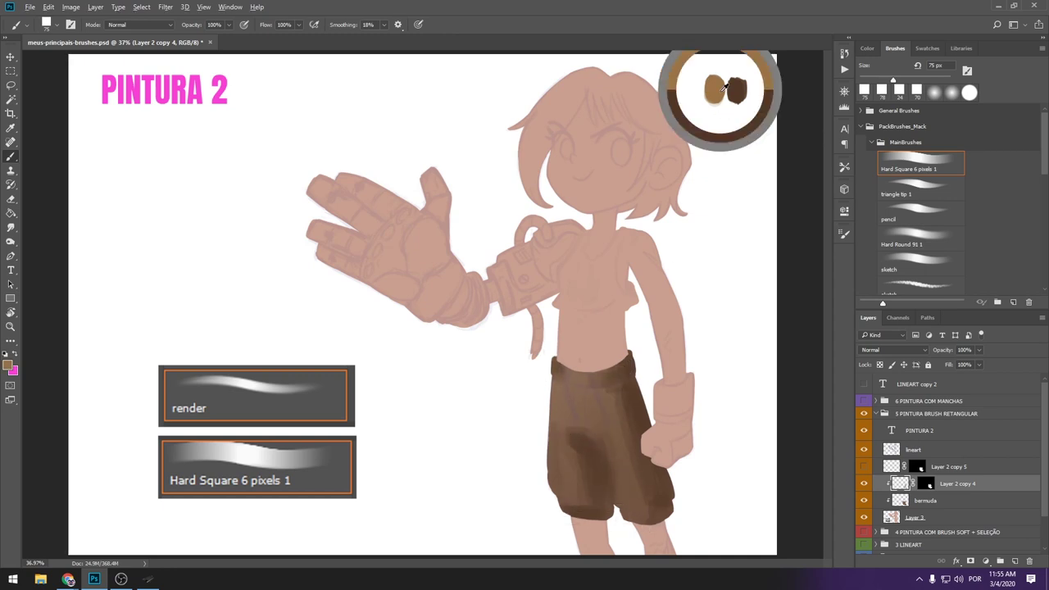
left_click(642, 462, "alt")
left_click(628, 390, "alt")
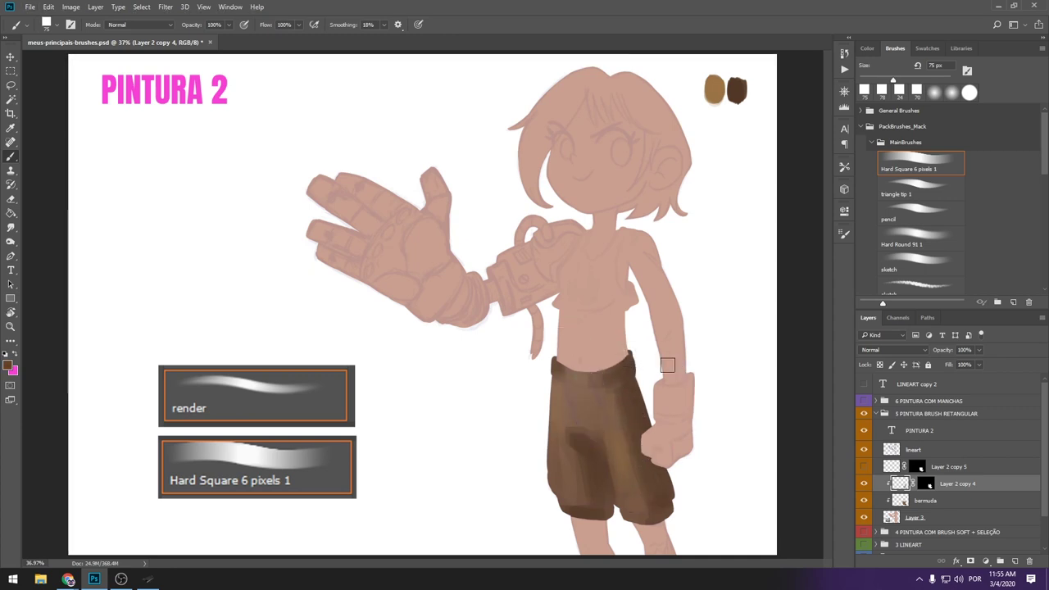
left_click(605, 393, "alt")
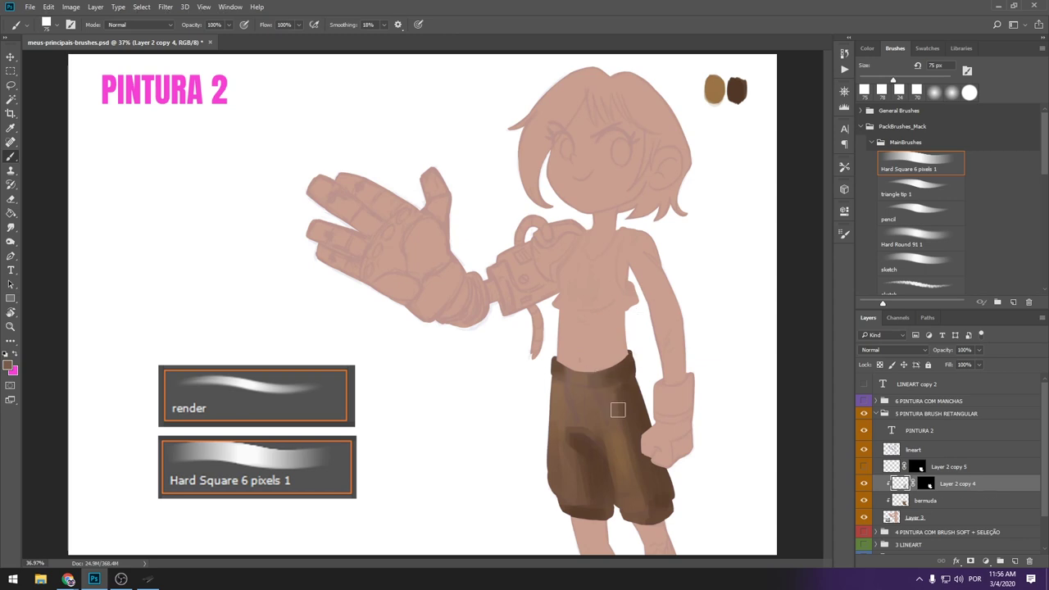
left_click(615, 405, "alt")
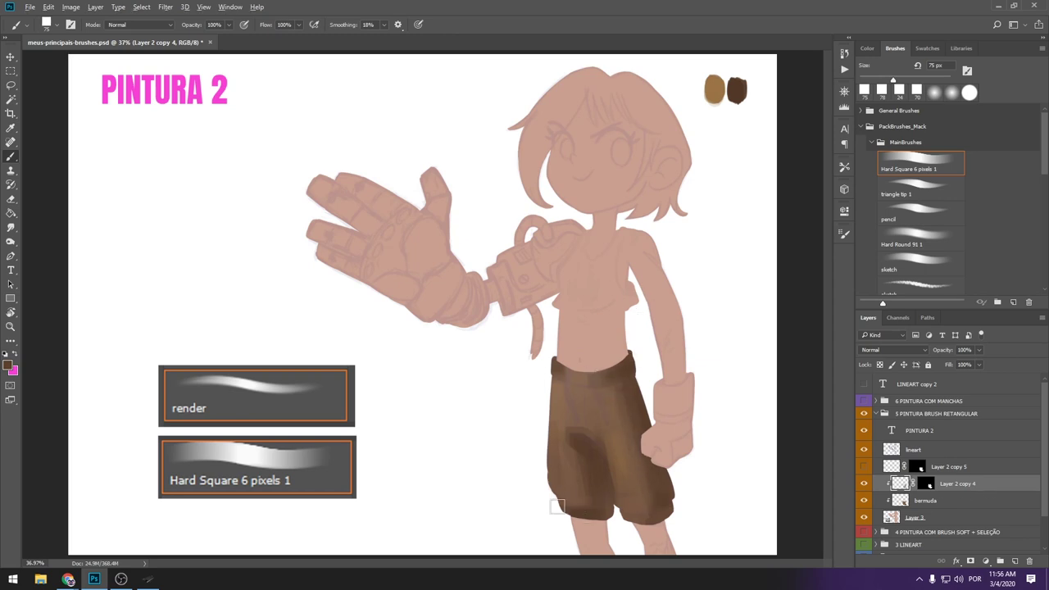
left_click(594, 416, "alt")
Step: Shade the shorts with browns picked from the waistband, the tan swatch and the shorts
left_click(629, 385, "alt")
left_click(867, 49)
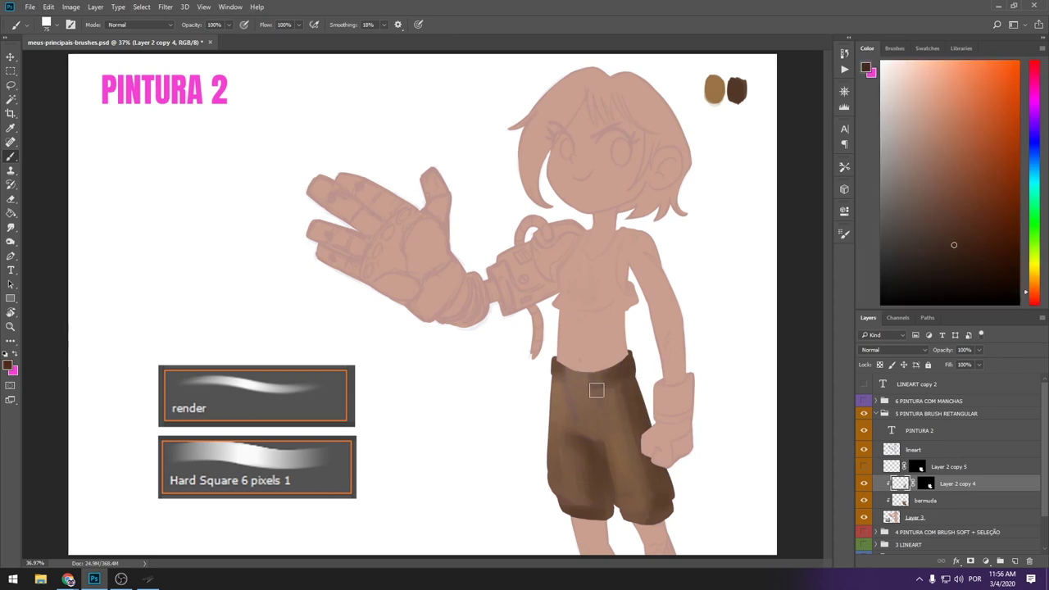
left_click(615, 426, "alt")
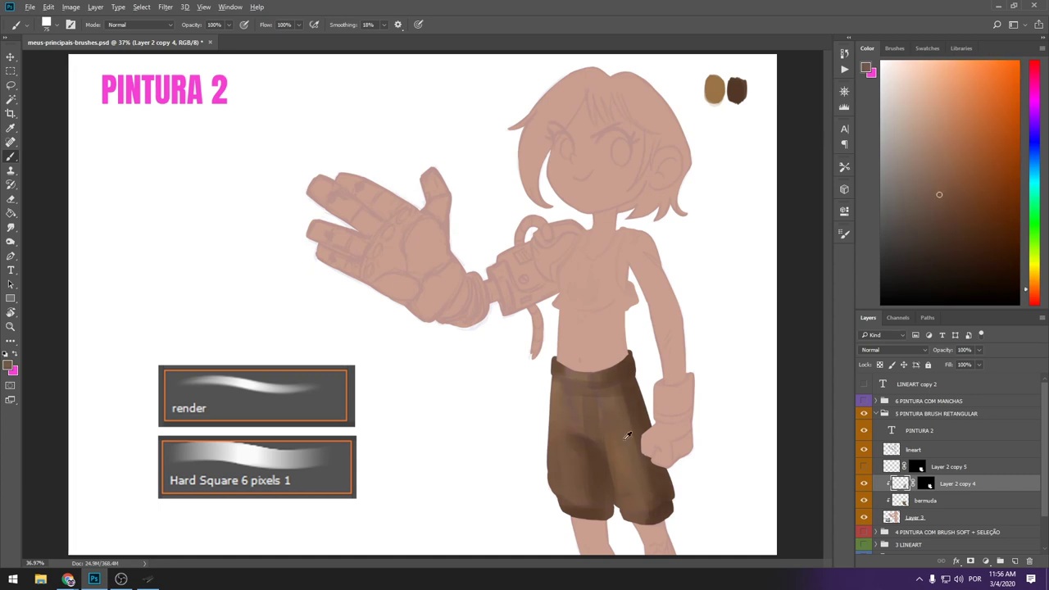
left_click(714, 90, "alt")
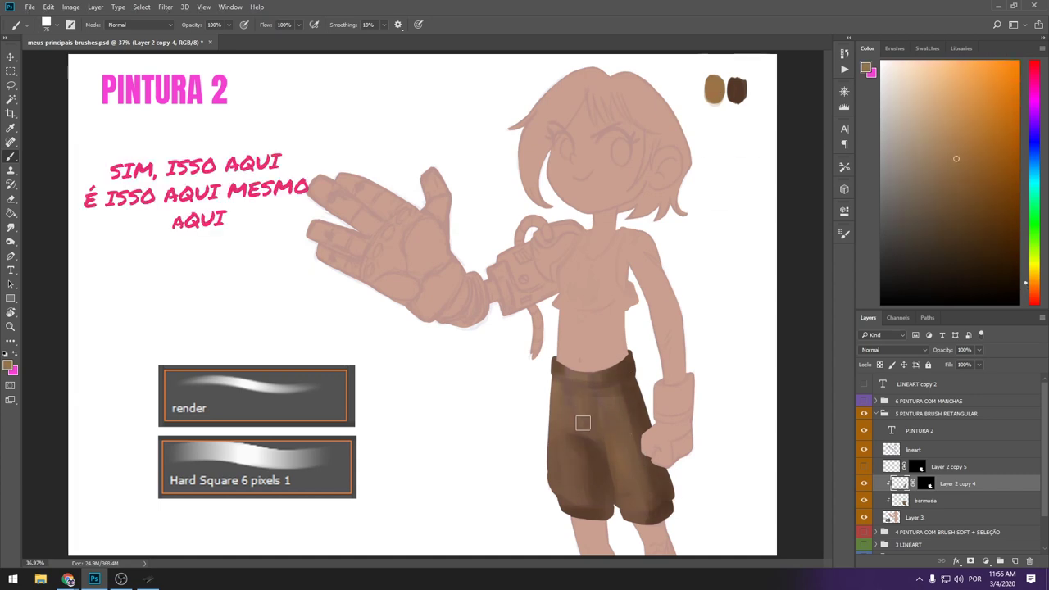
left_click(636, 414, "alt")
left_click(660, 468, "alt")
left_click(638, 397, "alt")
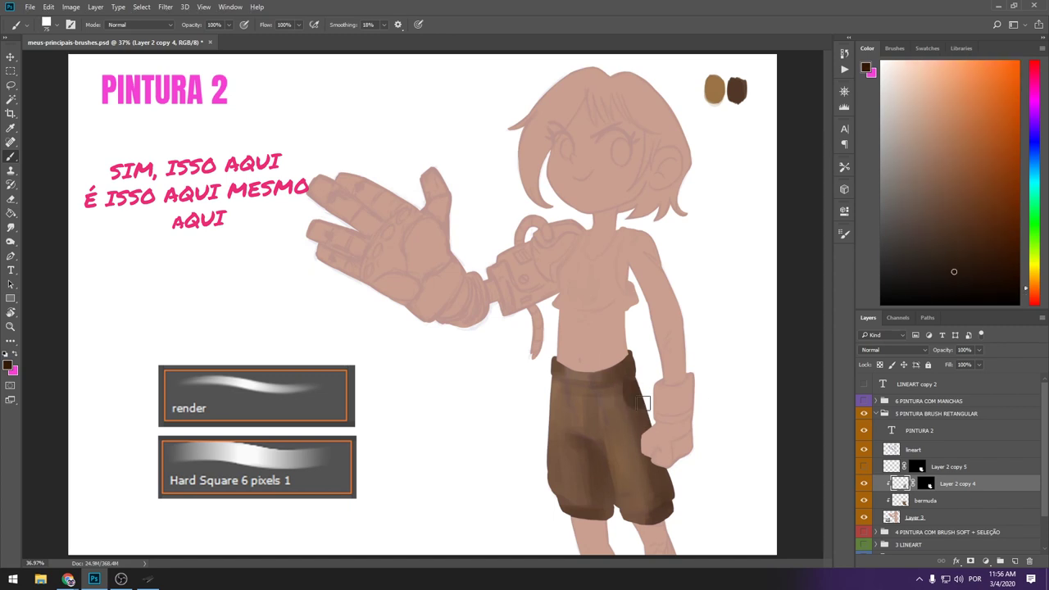
left_click(661, 404, "alt")
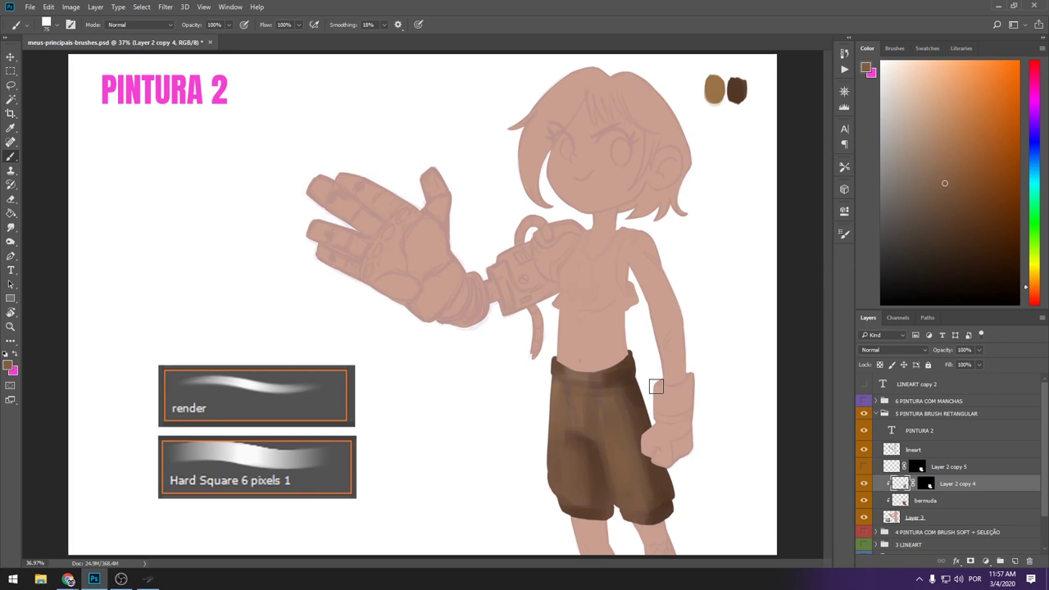
Step: Add more light and dark brown strokes, then collapse the 5 PINTURA BRUSH RETANGULAR group
left_click(638, 411, "alt")
left_click(659, 460, "alt")
left_click(656, 516, "alt")
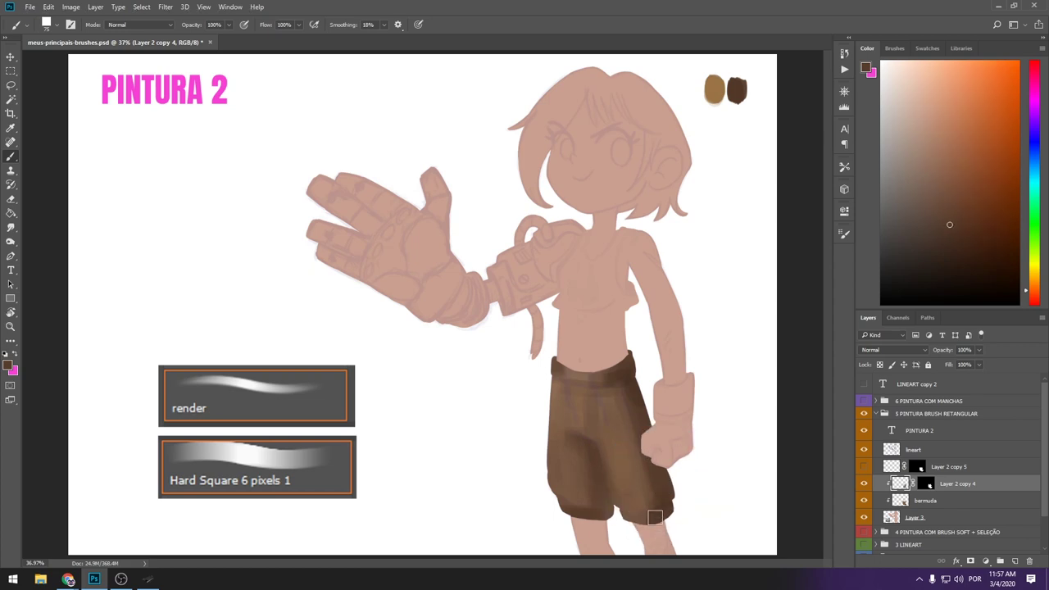
left_click(636, 510, "alt")
left_click(629, 503, "alt")
left_click(639, 491, "alt")
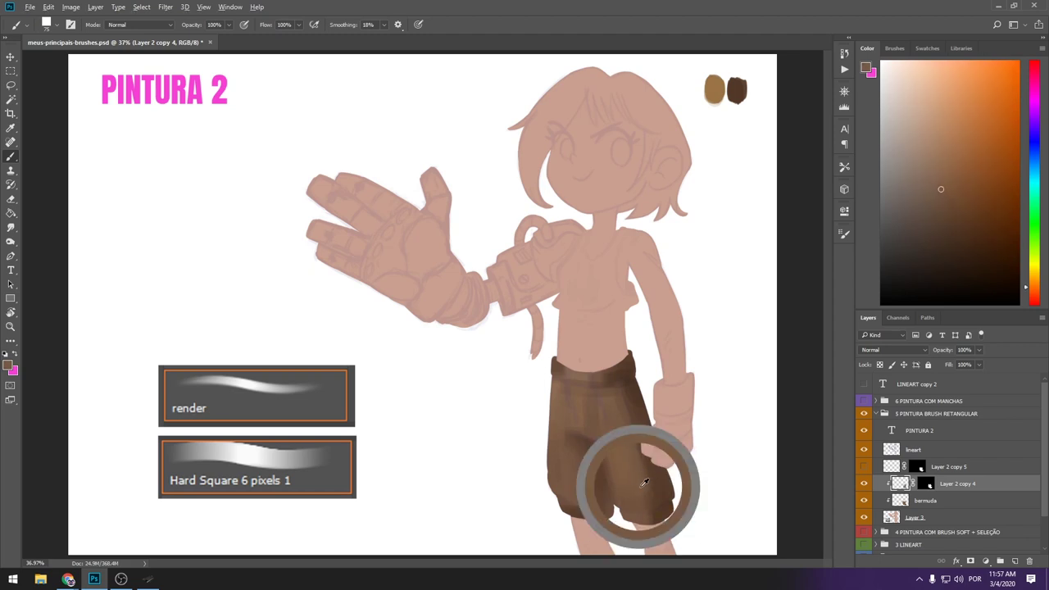
left_click(580, 416, "alt")
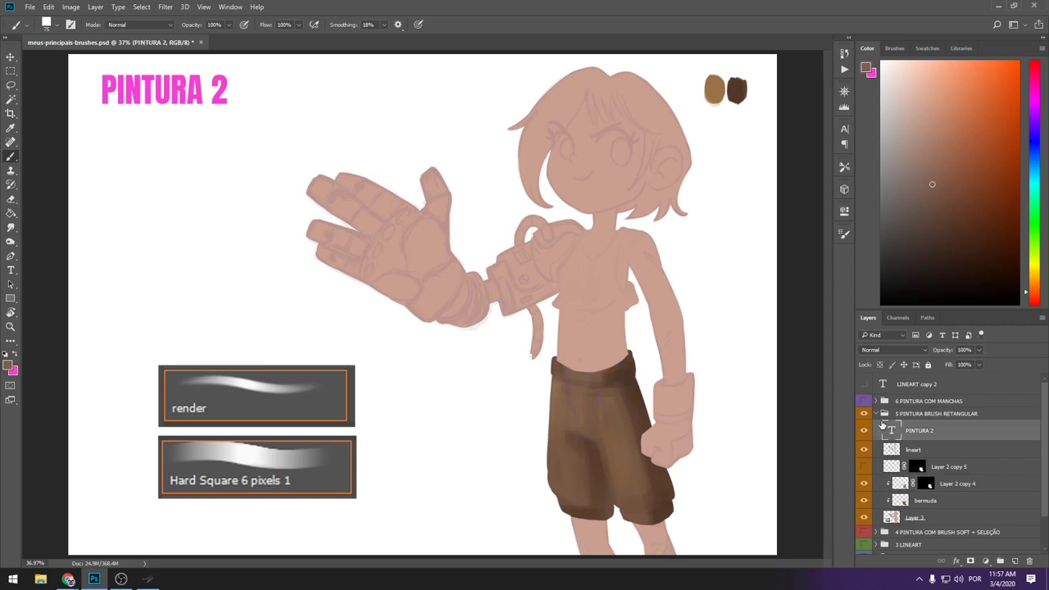
left_click(874, 414)
Step: Hide group 5, show and expand 6 PINTURA COM MANCHAS, and use the Hard Square brush on Layer 4
left_click(865, 414)
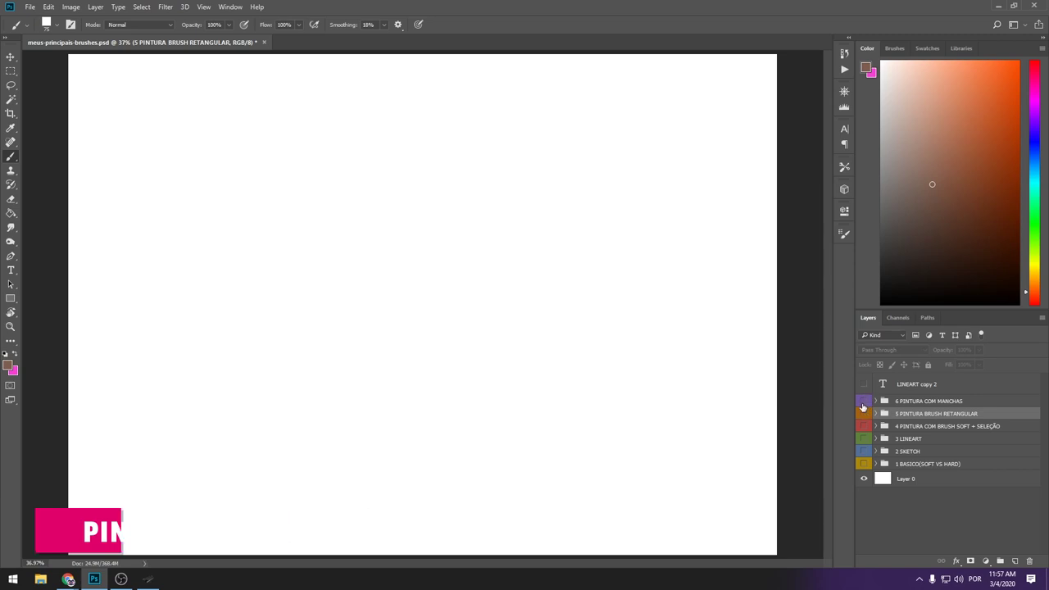
left_click(864, 401)
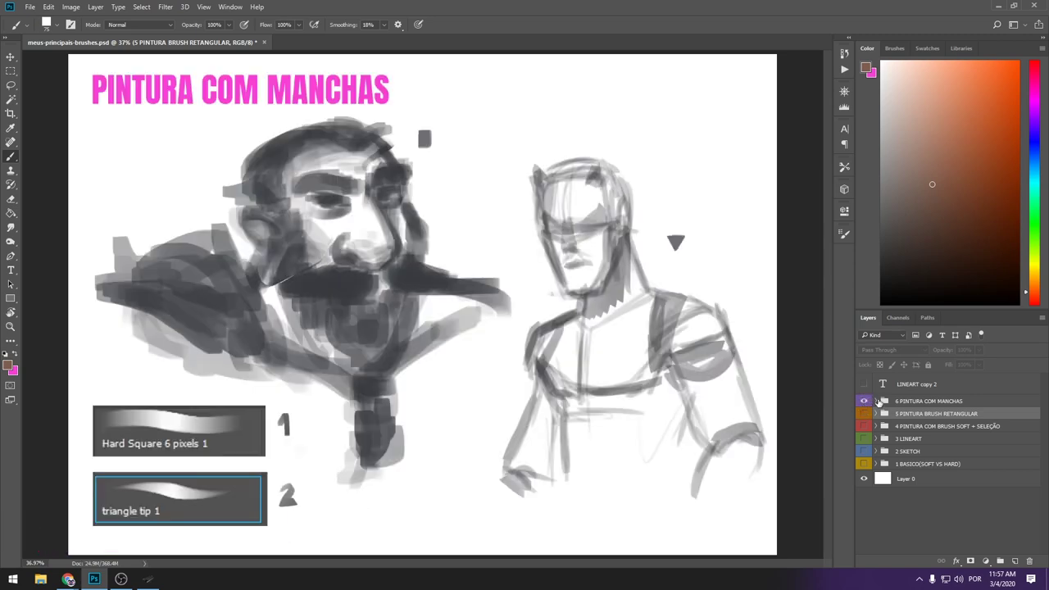
left_click(876, 401)
left_click(916, 417)
key("F5")
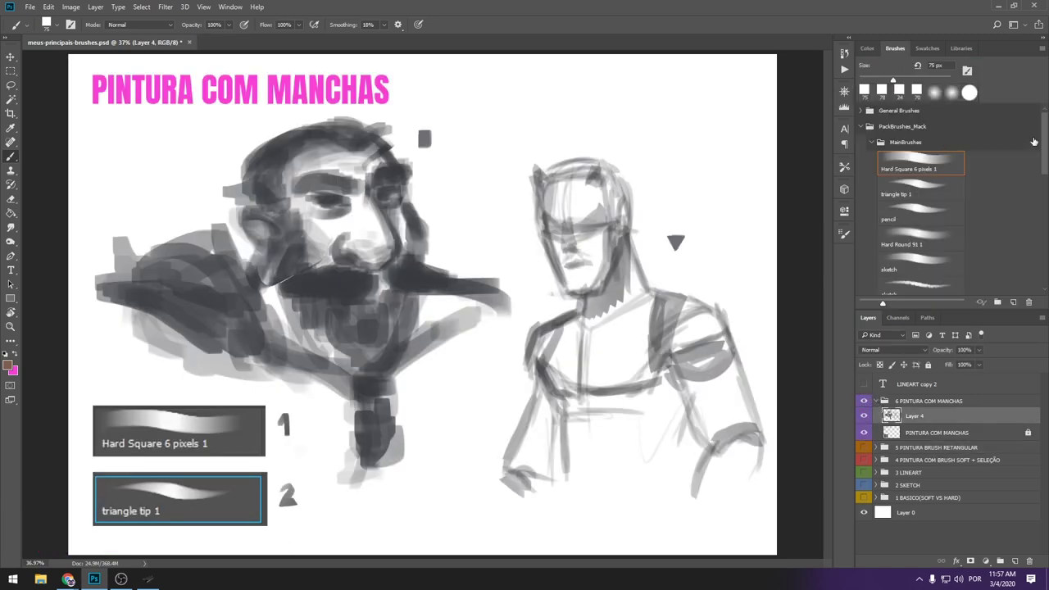
left_click(920, 152)
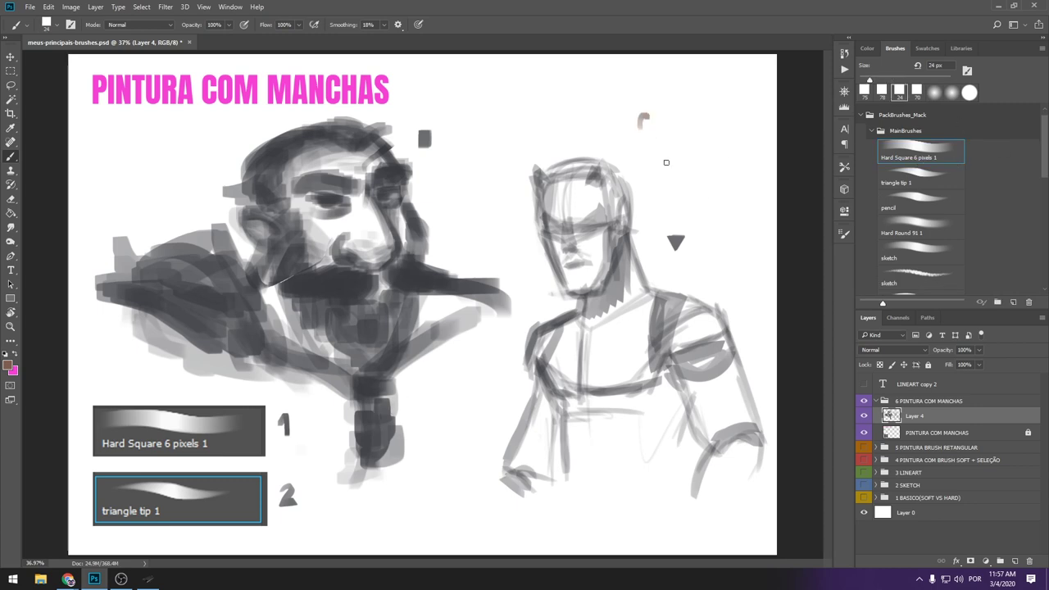
Step: Try grey test strokes at 70 px near the right figure, undoing most of them
key("x")
right_click(459, 152)
left_click(540, 191)
left_click(377, 207, "alt")
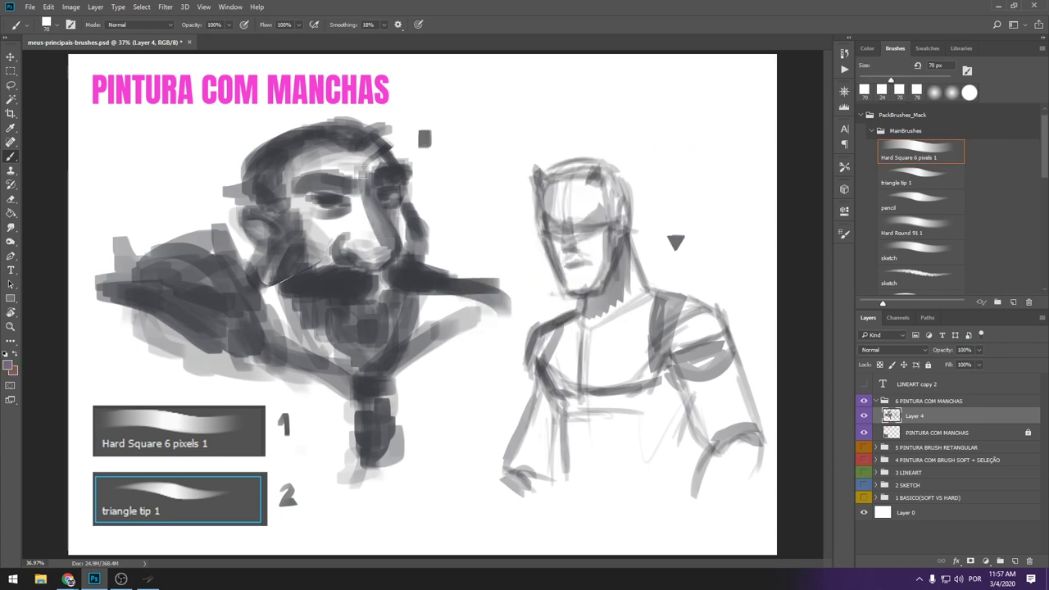
mouse_move(444, 170)
left_mouse_down()
mouse_move(471, 238)
mouse_move(530, 246)
left_mouse_up()
key("ctrl+z")
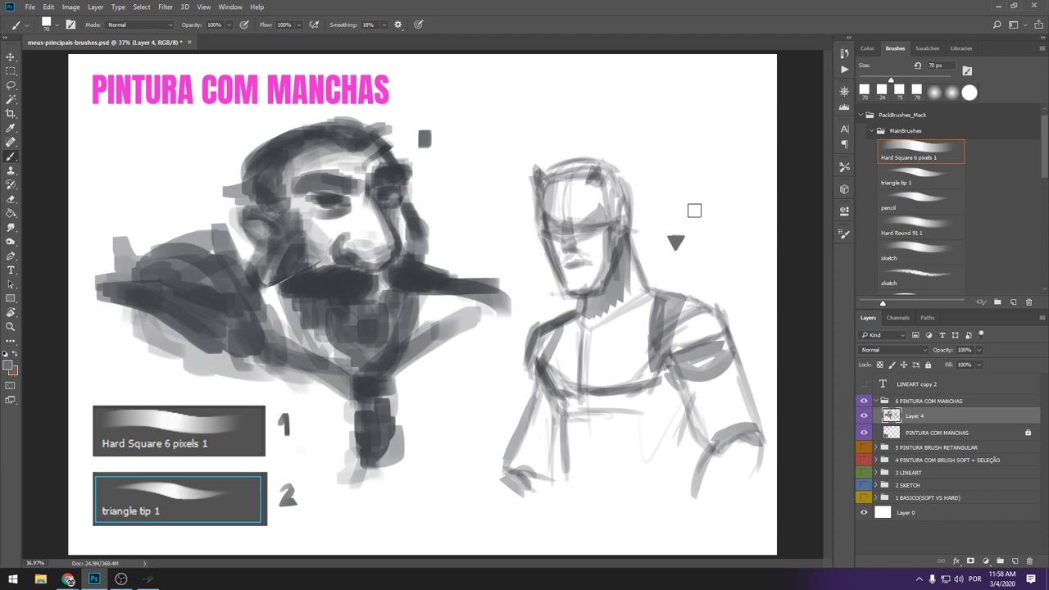
left_click_drag(489, 121, 530, 161)
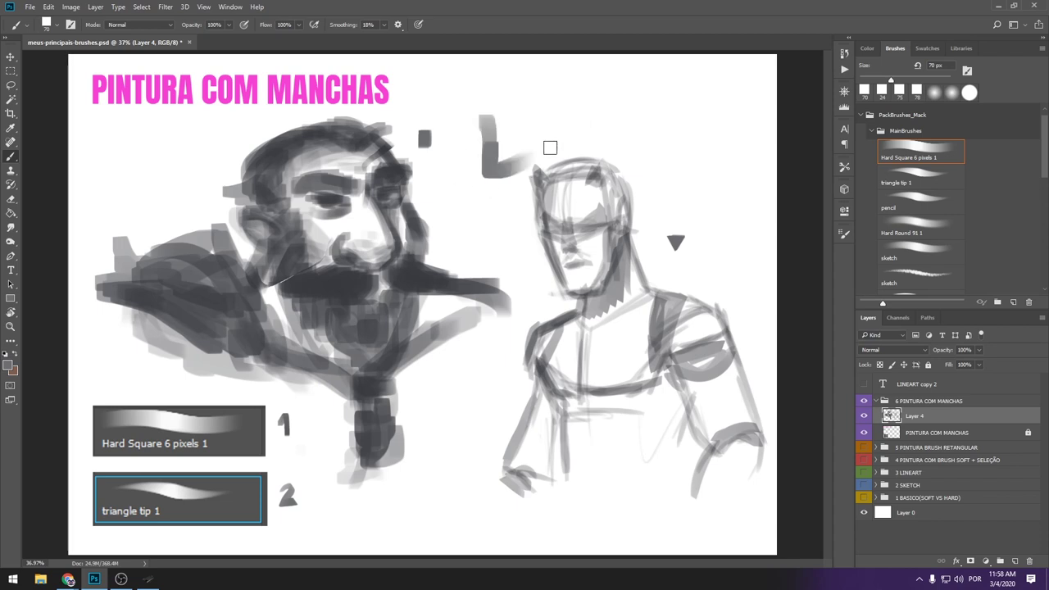
key("ctrl+z")
left_click_drag(467, 173, 488, 140)
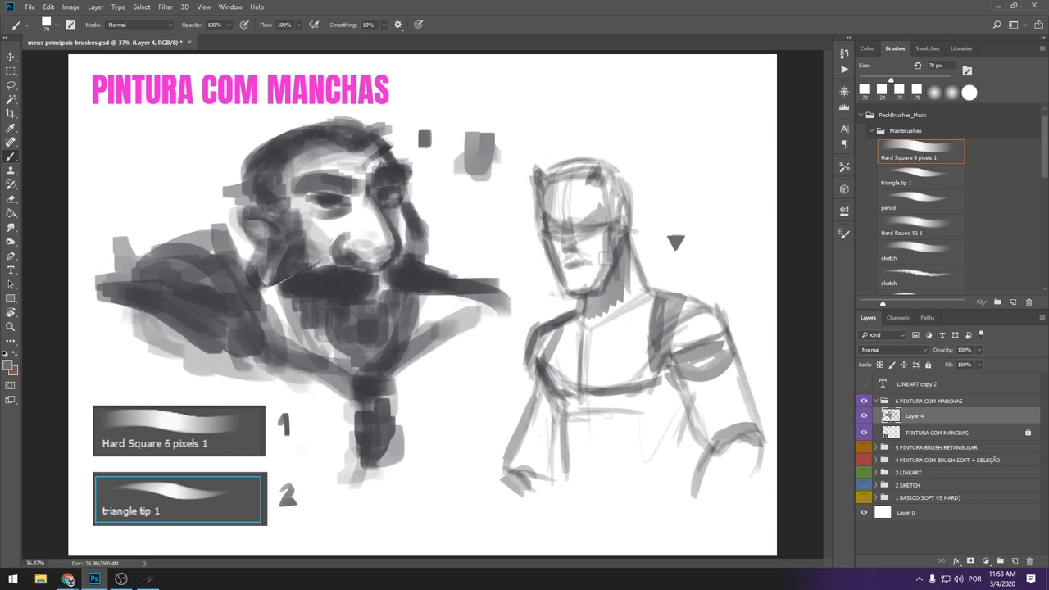
left_click_drag(280, 287, 313, 270)
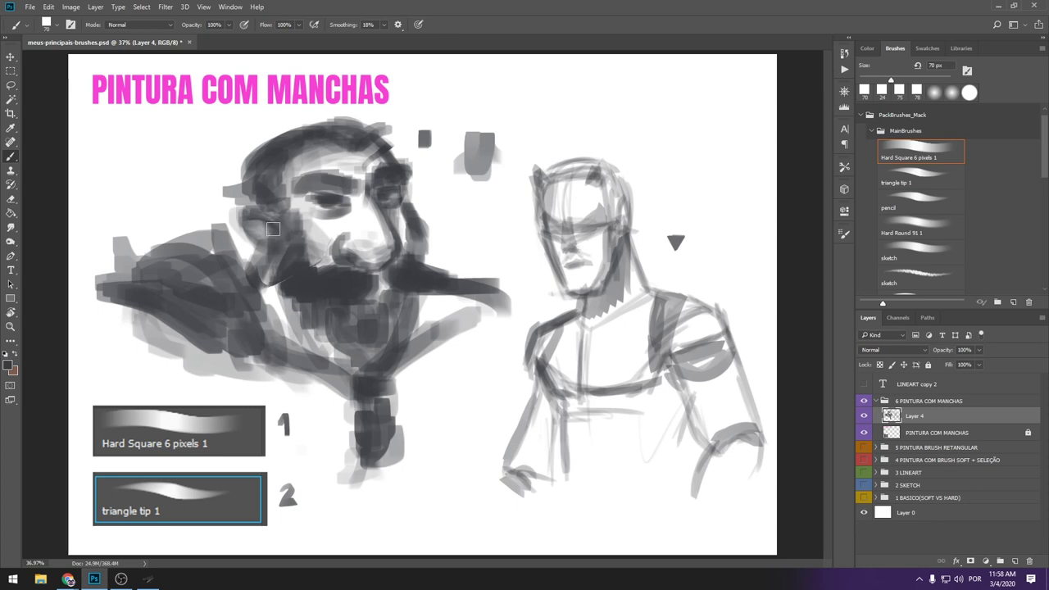
key("ctrl+z")
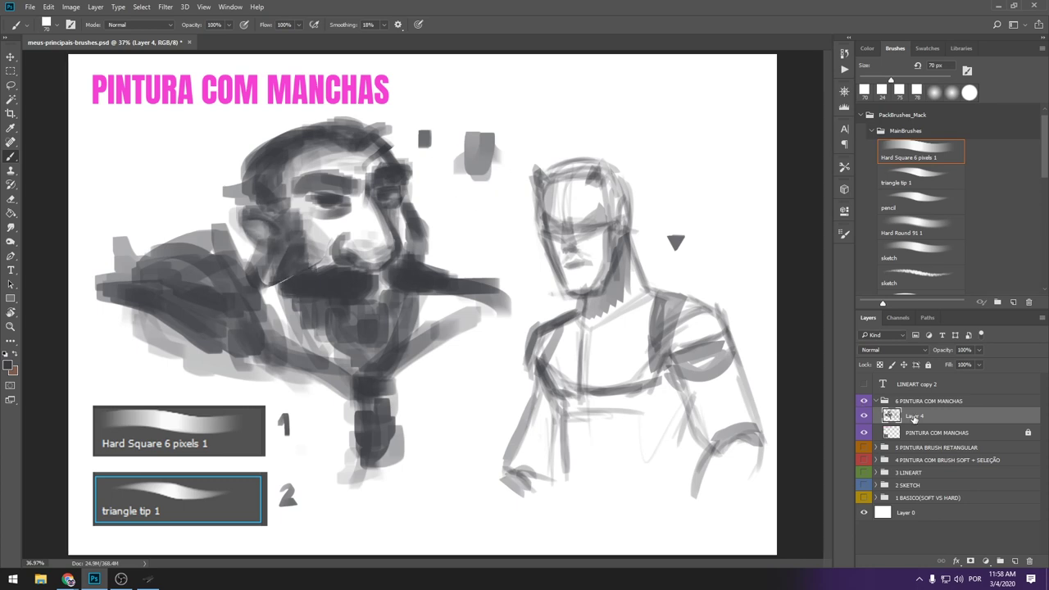
Step: Delete a stray grey patch with a lasso selection and add new Layer 10
key("l")
left_click_drag(484, 111, 520, 128)
key("Delete")
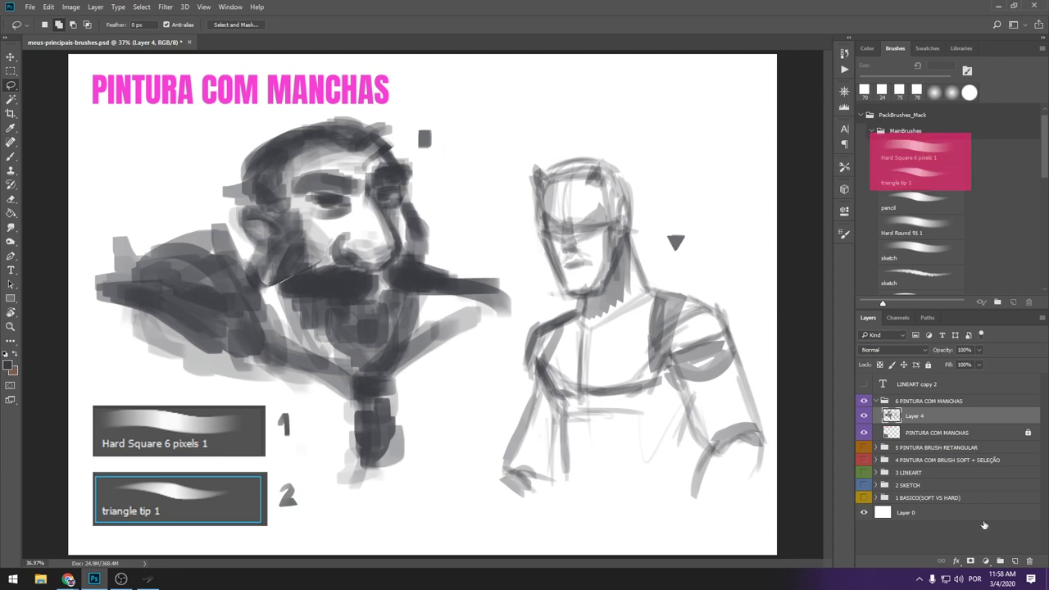
left_click(1015, 561)
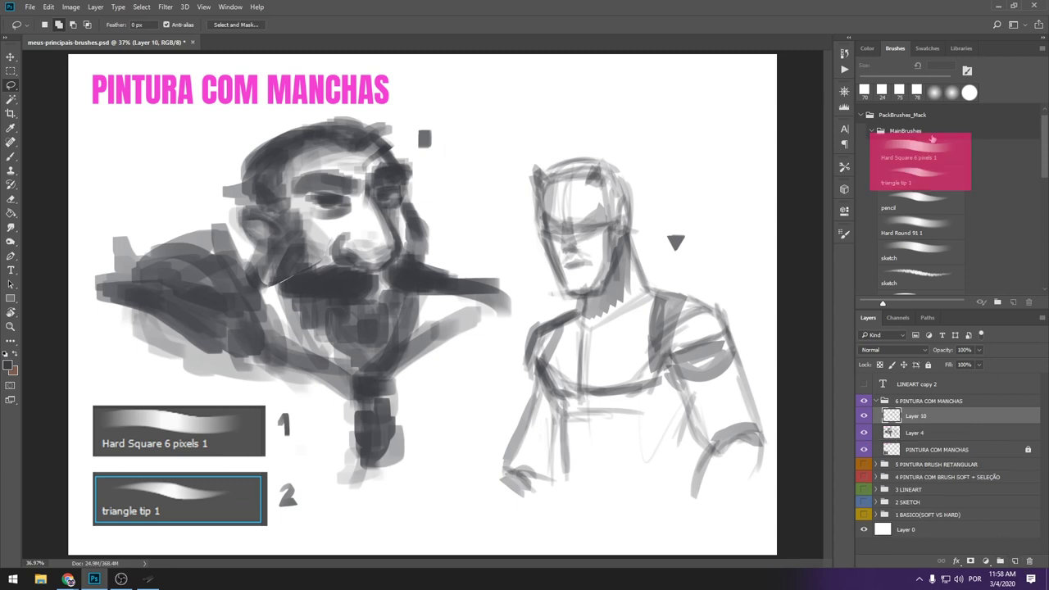
Step: Paint a dark fist-like mass below the moustache with a 72 px brush
key("b")
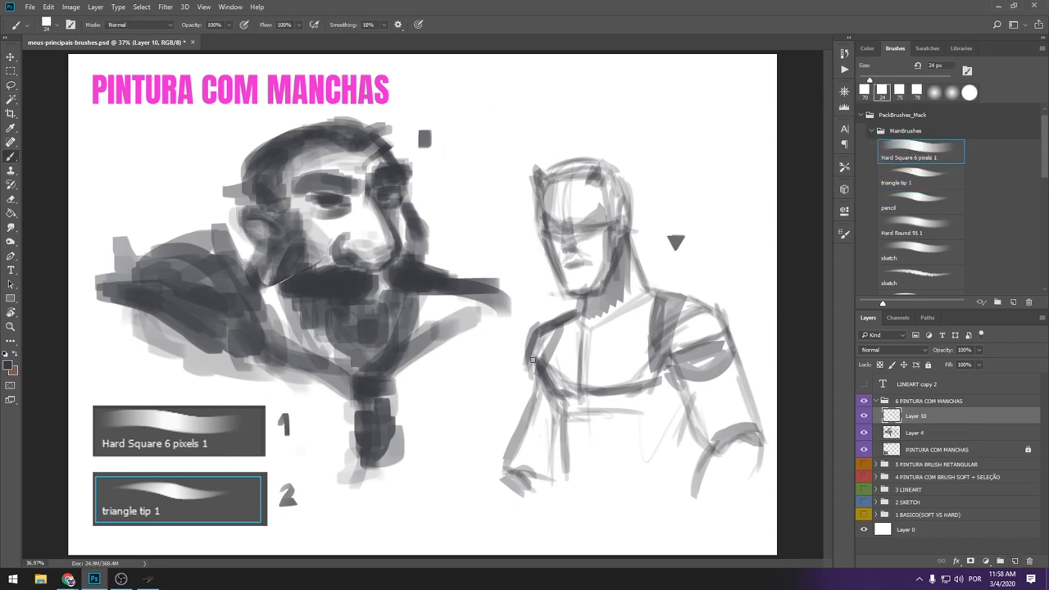
right_click(442, 388)
mouse_move(428, 374)
left_mouse_down()
mouse_move(490, 377)
mouse_move(463, 467)
left_mouse_up()
mouse_move(442, 419)
left_mouse_down()
mouse_move(475, 446)
mouse_move(443, 467)
left_mouse_up()
left_click_drag(430, 360, 476, 426)
left_click_drag(443, 378, 489, 412)
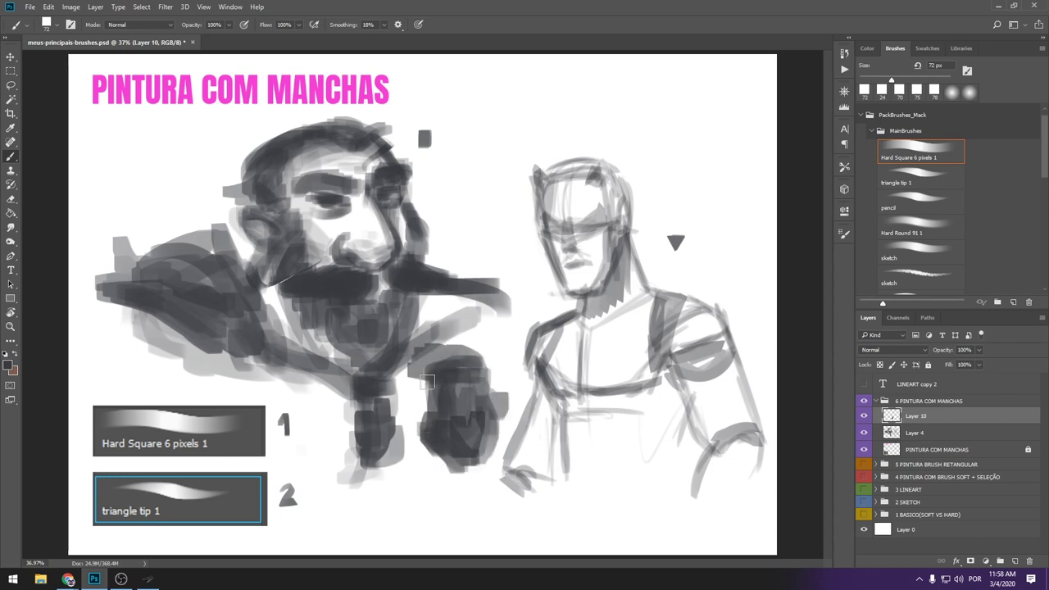
right_click(456, 309)
key("Return")
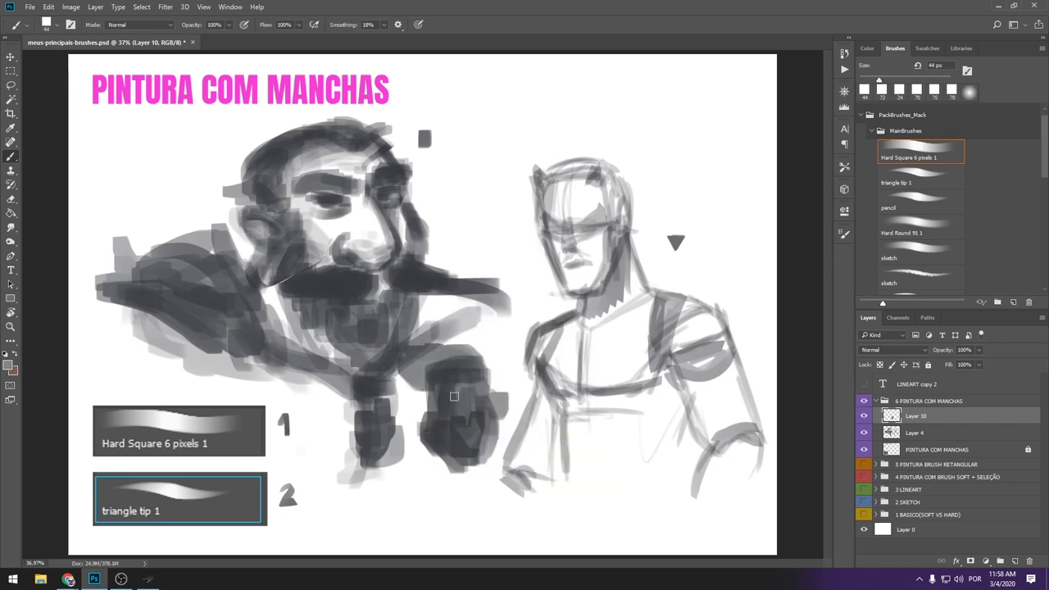
Step: Refine the fist with lighter and darker greys sampled from the painting
left_click_drag(449, 409, 447, 383)
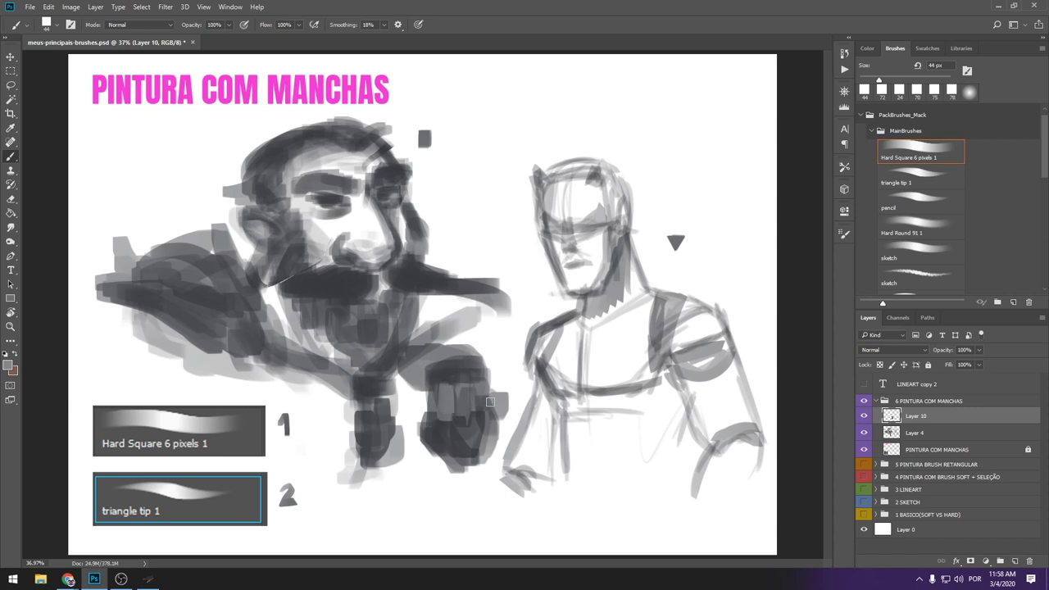
left_click(470, 391, "alt")
mouse_move(459, 378)
left_mouse_down()
mouse_move(434, 376)
mouse_move(461, 384)
mouse_move(438, 449)
mouse_move(497, 446)
mouse_move(442, 459)
mouse_move(456, 402)
left_mouse_up()
left_click(438, 352, "alt")
mouse_move(490, 365)
left_mouse_down()
mouse_move(488, 402)
mouse_move(533, 399)
left_mouse_up()
Step: Extend and darken the fist's lower part at 86 px, then shrink the brush to 39 px
right_click(464, 410)
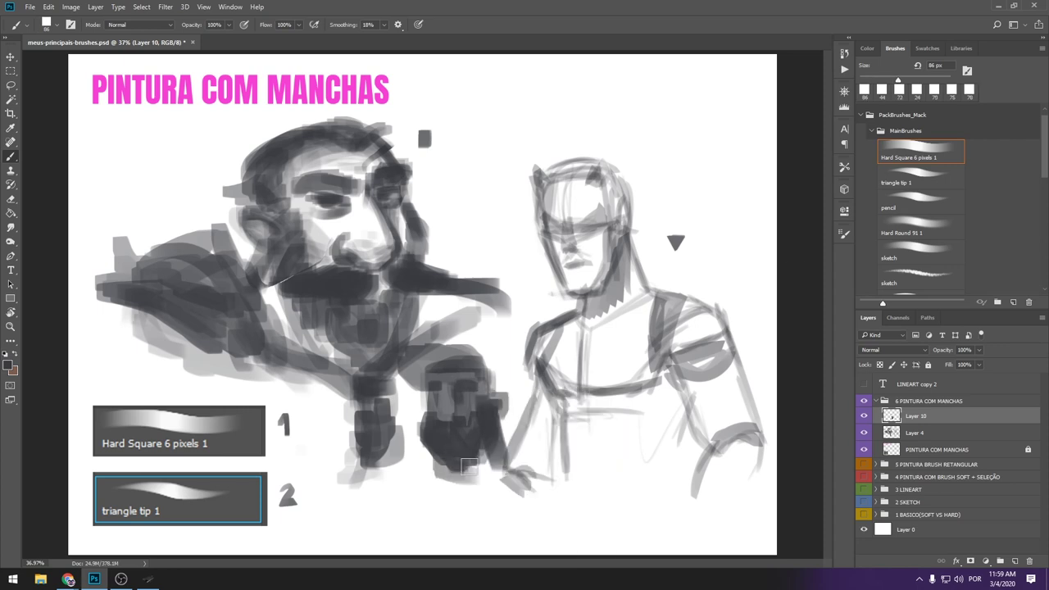
mouse_move(480, 422)
left_mouse_down()
mouse_move(464, 488)
mouse_move(445, 447)
mouse_move(509, 520)
left_mouse_up()
left_click_drag(452, 493, 555, 543)
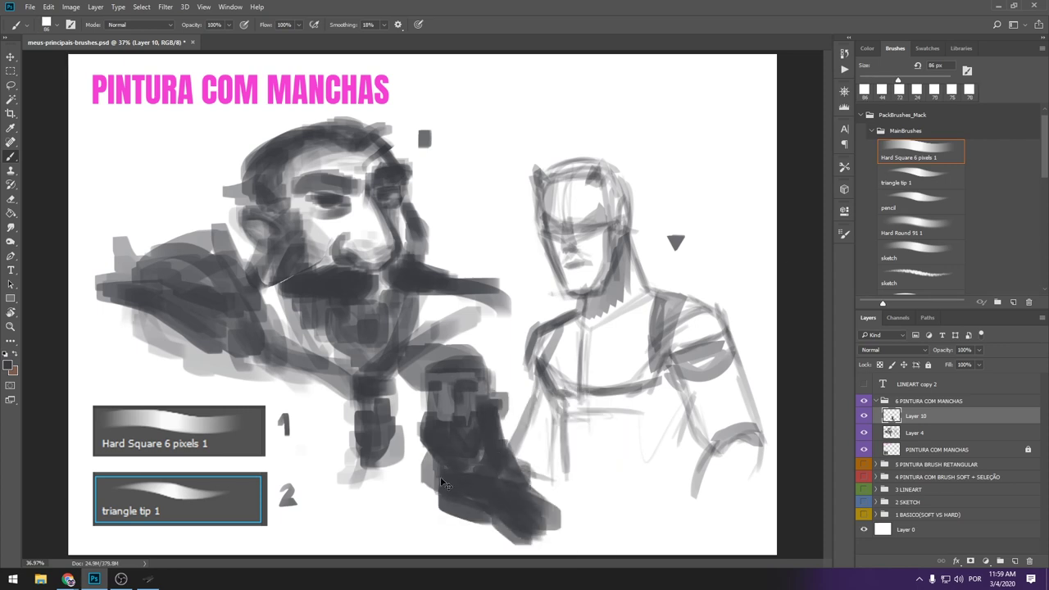
mouse_move(476, 504)
left_mouse_down()
mouse_move(492, 440)
mouse_move(537, 510)
left_mouse_up()
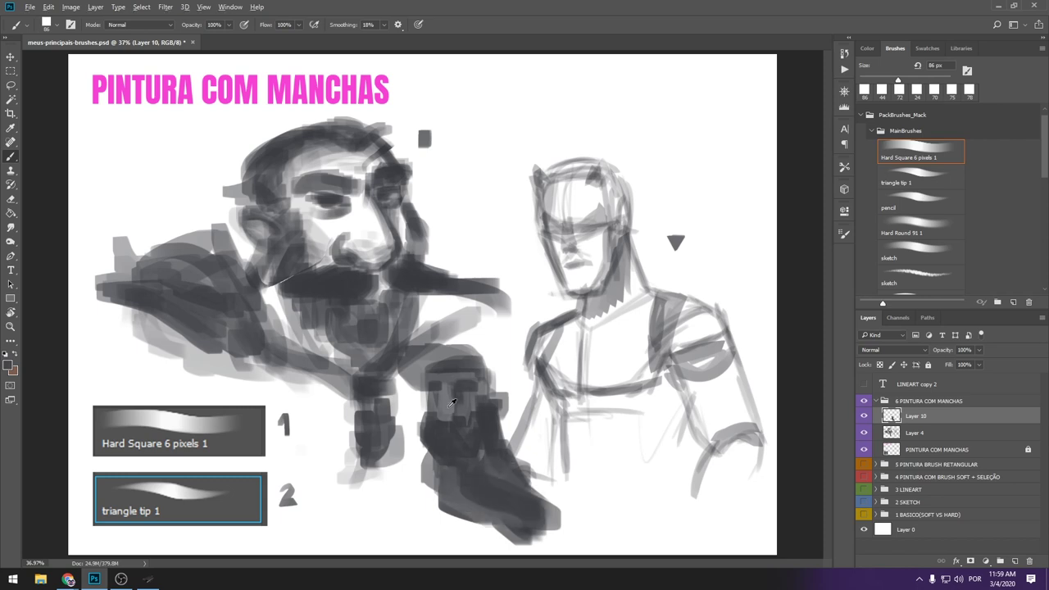
left_click_drag(491, 459, 549, 525)
left_click_drag(460, 492, 525, 545)
left_click_drag(508, 492, 566, 541)
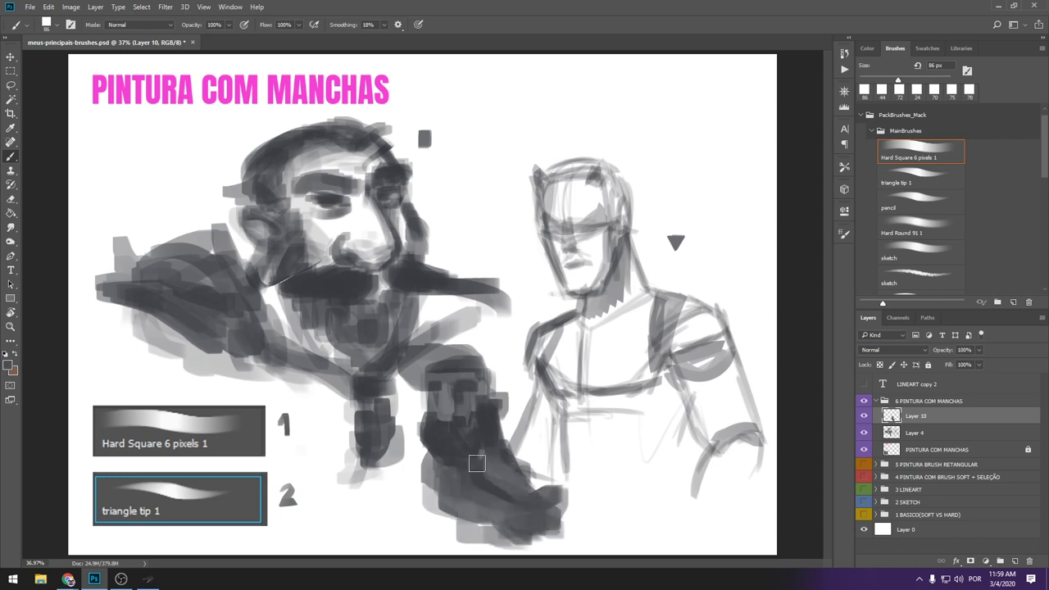
right_click(534, 344)
left_click_drag(605, 373, 594, 373)
left_click(485, 383)
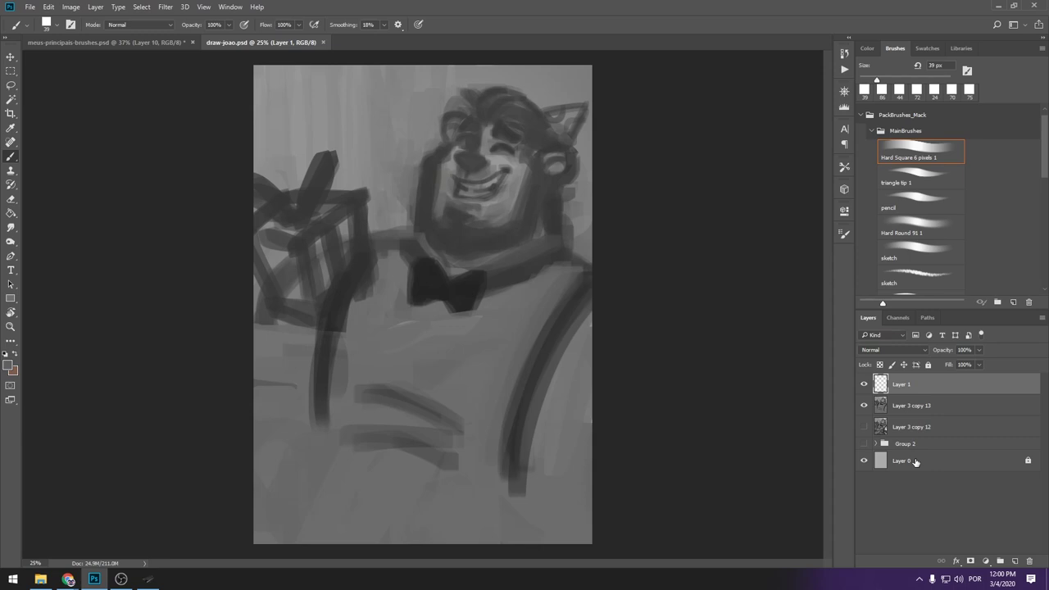
Step: Close draw-joao.psd with Ctrl+W to return to the brush guide
key("ctrl+w")
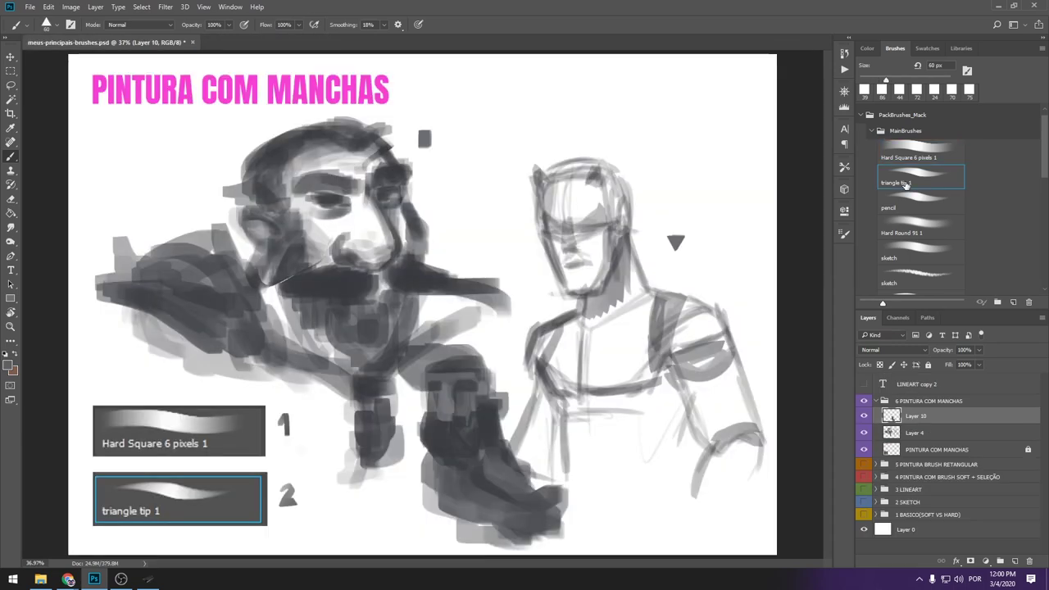
Step: Try the triangle tip 1 brush, collapse MainBrushes, and hide the PINTURA COM MANCHAS group
key(".")
mouse_move(579, 221)
left_mouse_down()
mouse_move(604, 232)
mouse_move(569, 233)
mouse_move(573, 255)
left_mouse_up()
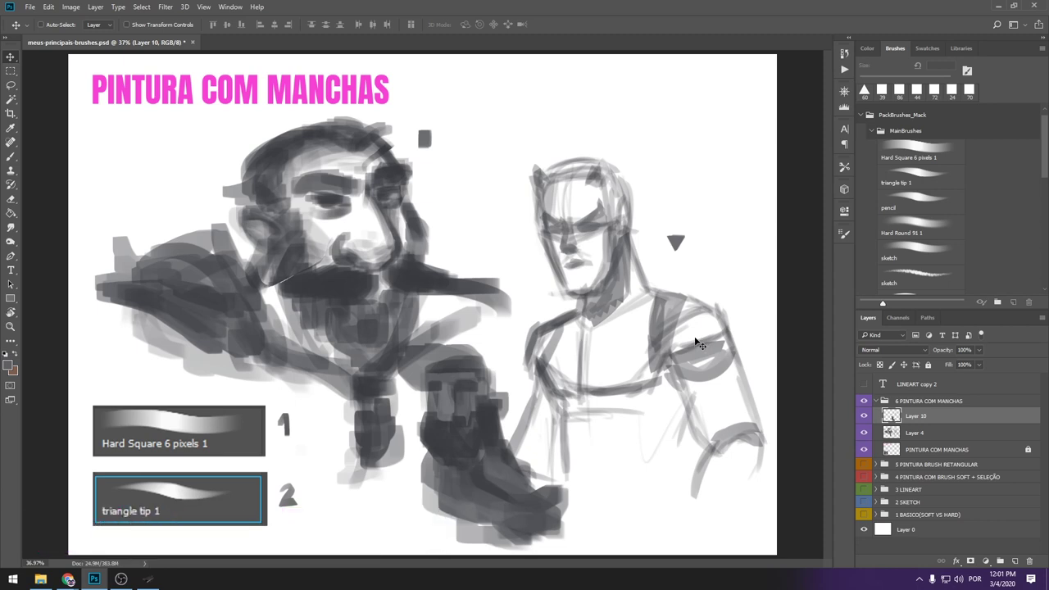
left_click(872, 131)
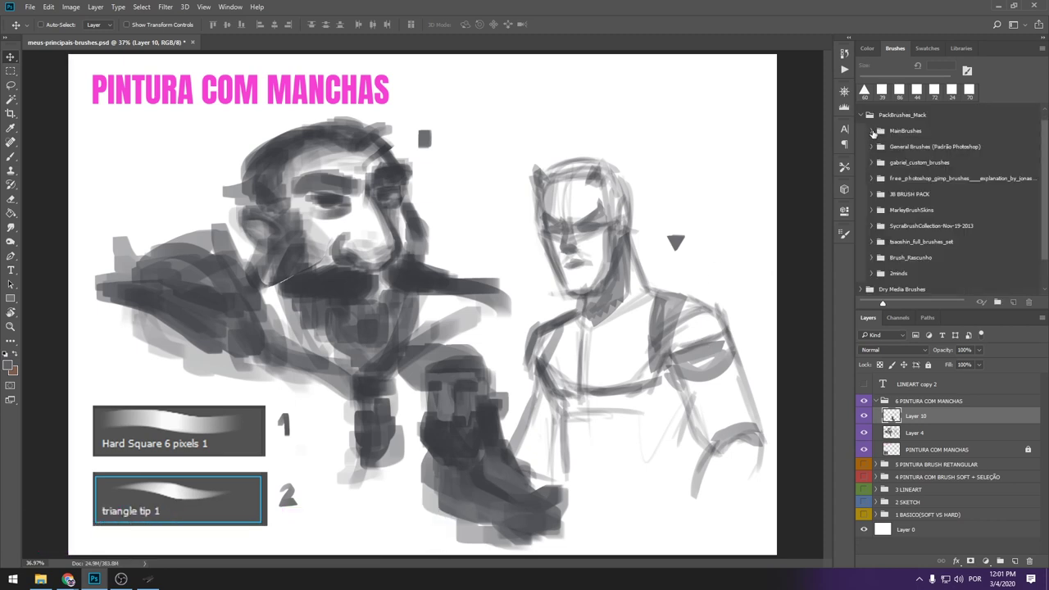
scroll(922, 172, "down", 1)
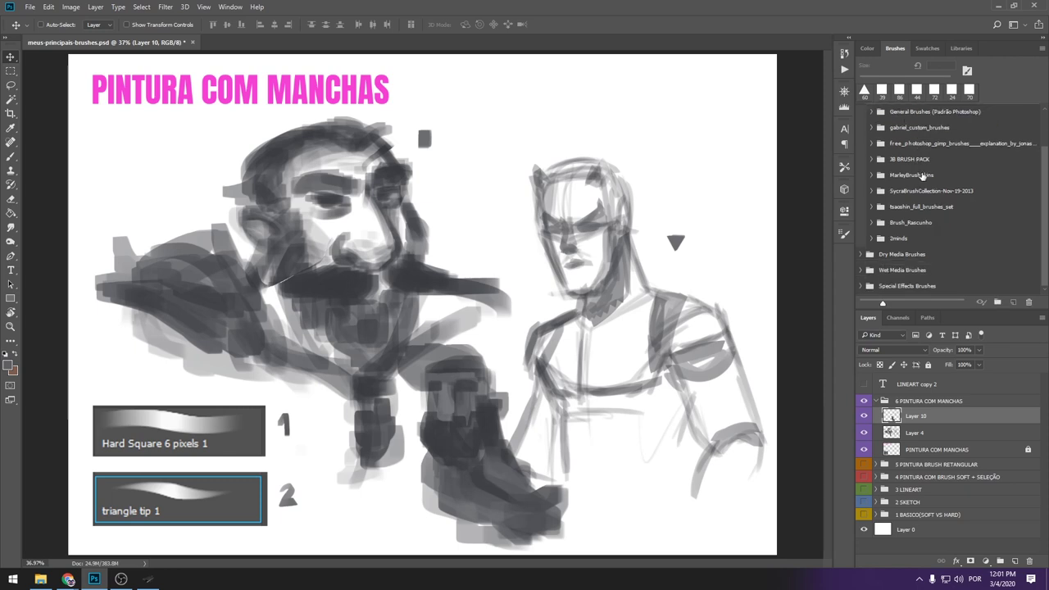
scroll(923, 175, "up", 1)
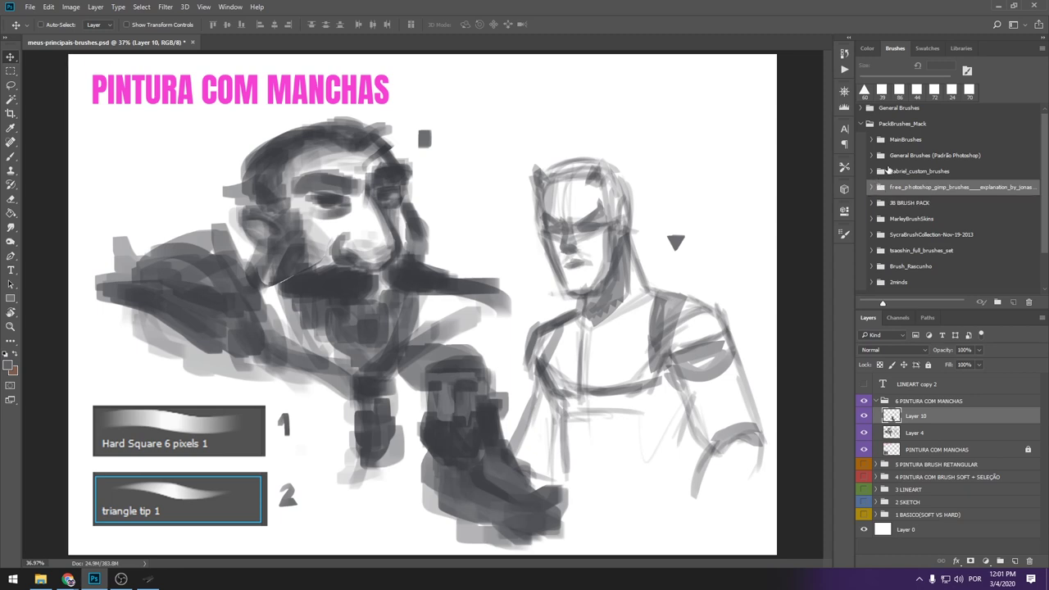
left_click(874, 401)
Step: Add a new layer and test gabriel_canvas at 143 px, then clear the strokes
key("ctrl+shift+alt+n")
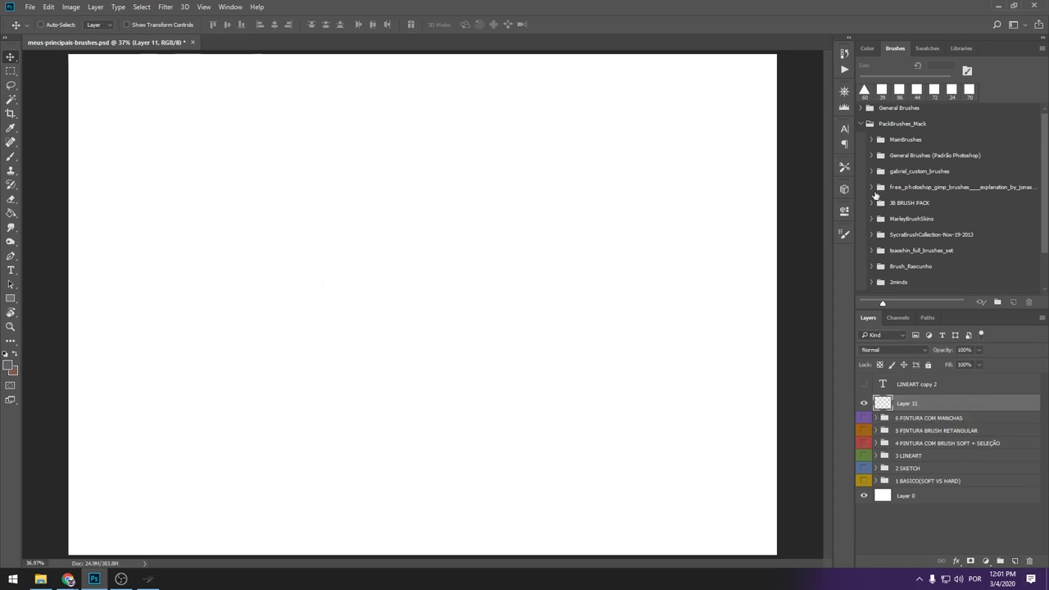
left_click(879, 171)
left_click(920, 201)
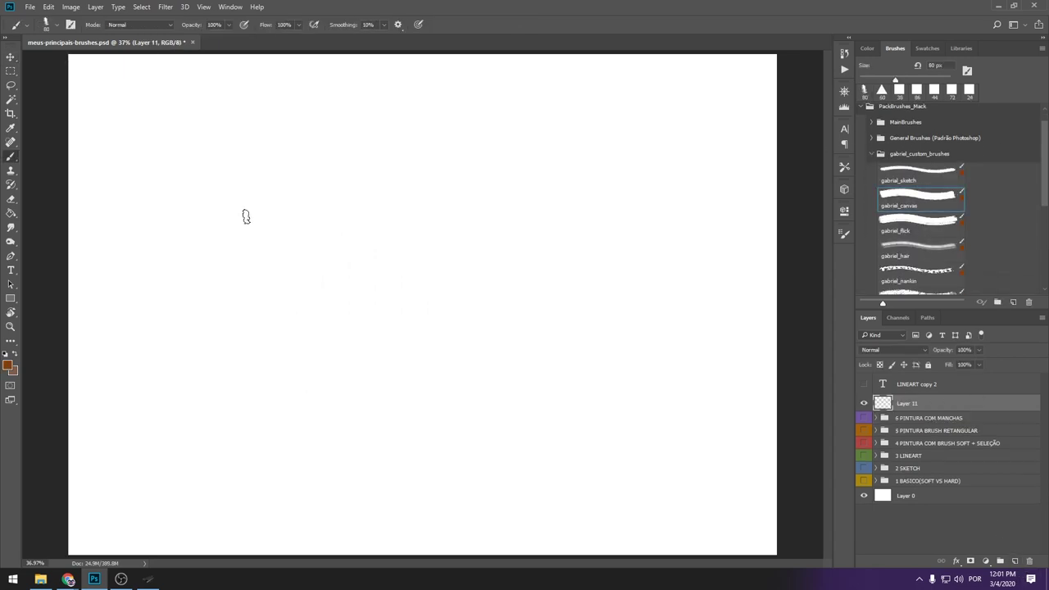
right_click(243, 215)
left_click_drag(335, 236, 349, 238)
left_click(795, 156)
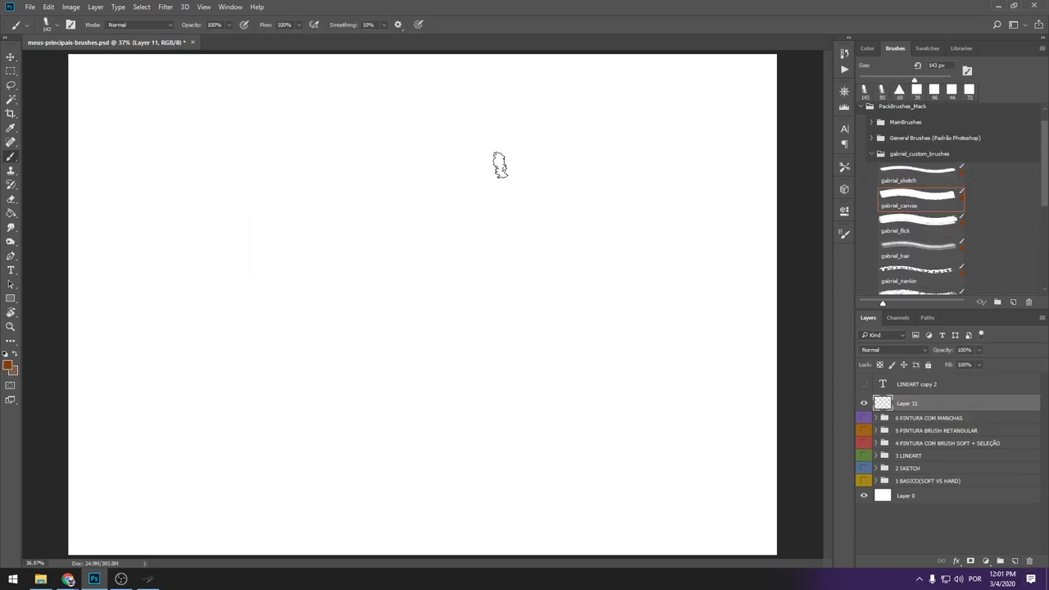
mouse_move(140, 274)
left_mouse_down()
mouse_move(235, 214)
mouse_move(270, 219)
mouse_move(266, 273)
mouse_move(336, 274)
left_mouse_up()
key("ctrl+a")
key("Delete")
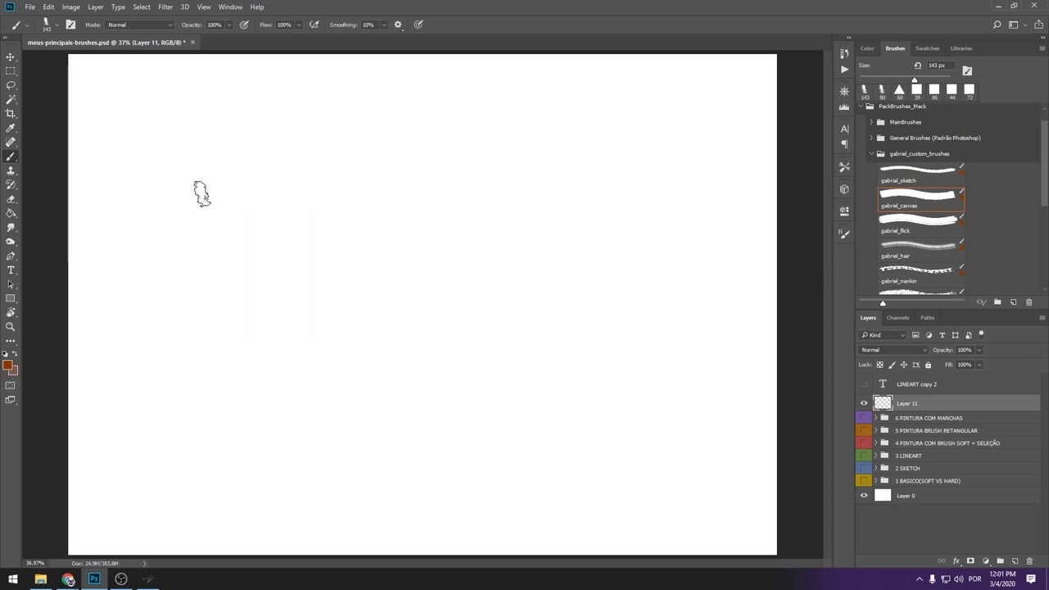
Step: Paint three brown zigzags with gabriel_canvas at 80 px, gabriel_flick and gabriel_hair
left_click(942, 200)
mouse_move(115, 177)
left_mouse_down()
mouse_move(183, 129)
mouse_move(190, 205)
mouse_move(199, 200)
left_mouse_up()
left_click(904, 227)
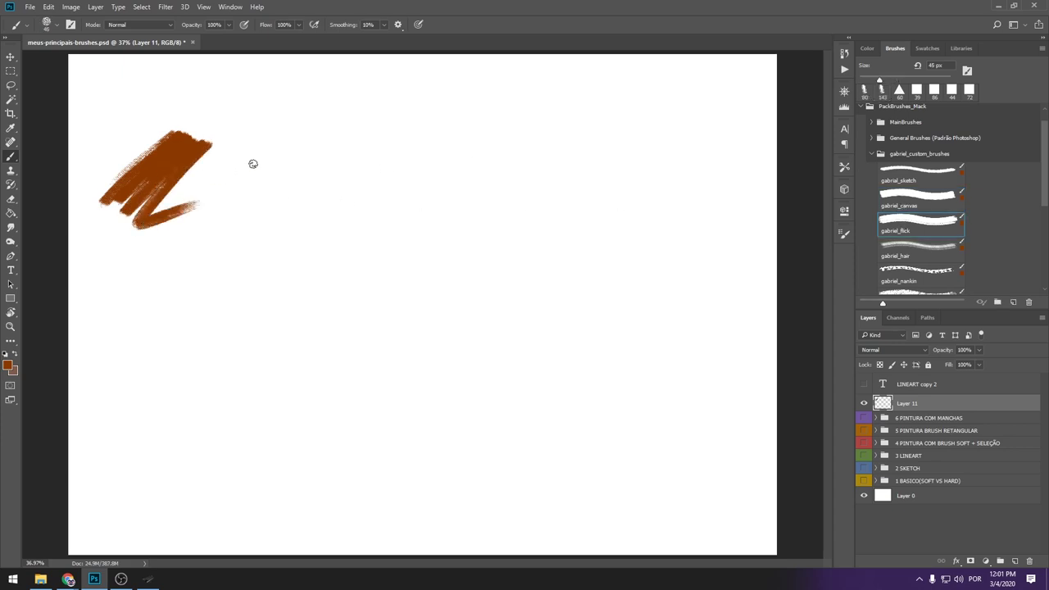
mouse_move(238, 168)
left_mouse_down()
mouse_move(295, 131)
mouse_move(307, 212)
left_mouse_up()
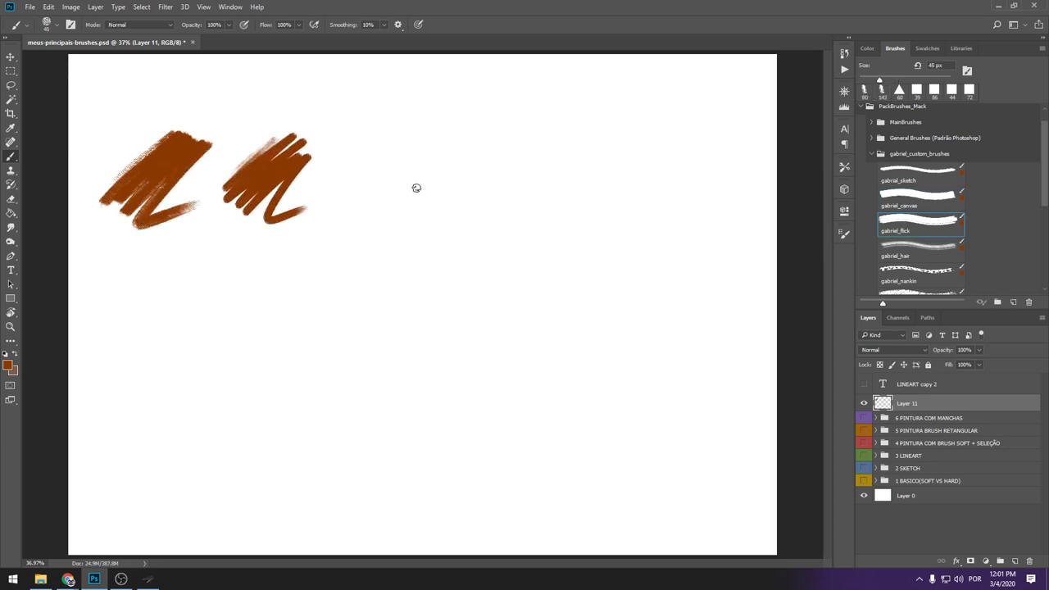
left_click(932, 259)
mouse_move(178, 270)
left_mouse_down()
mouse_move(199, 244)
mouse_move(233, 250)
mouse_move(283, 293)
left_mouse_up()
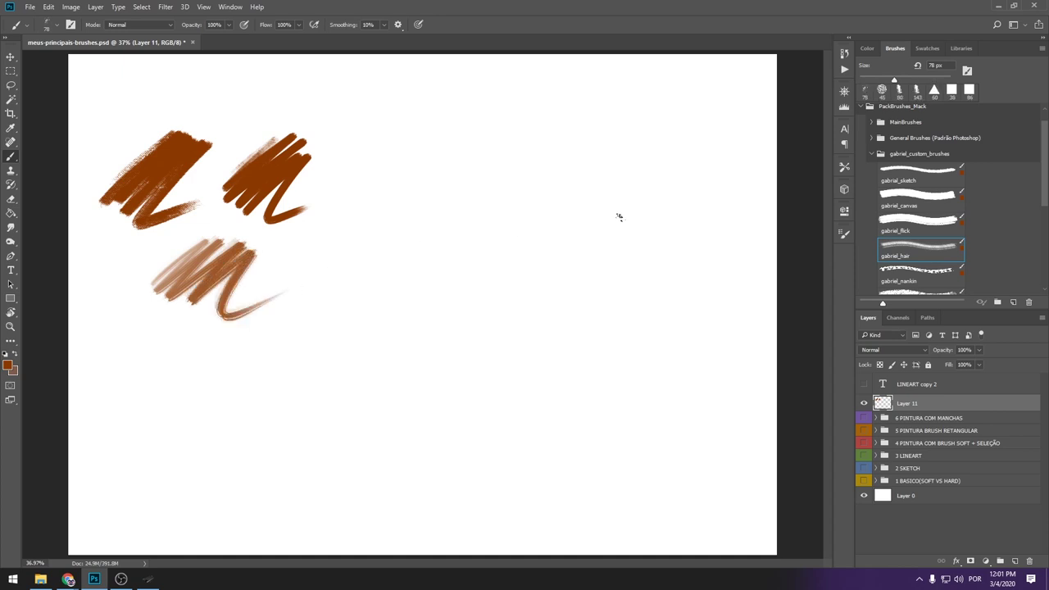
Step: Test gabriel_nankin at 117 px, undo the stroke, and pick a light peach colour
left_click(918, 271)
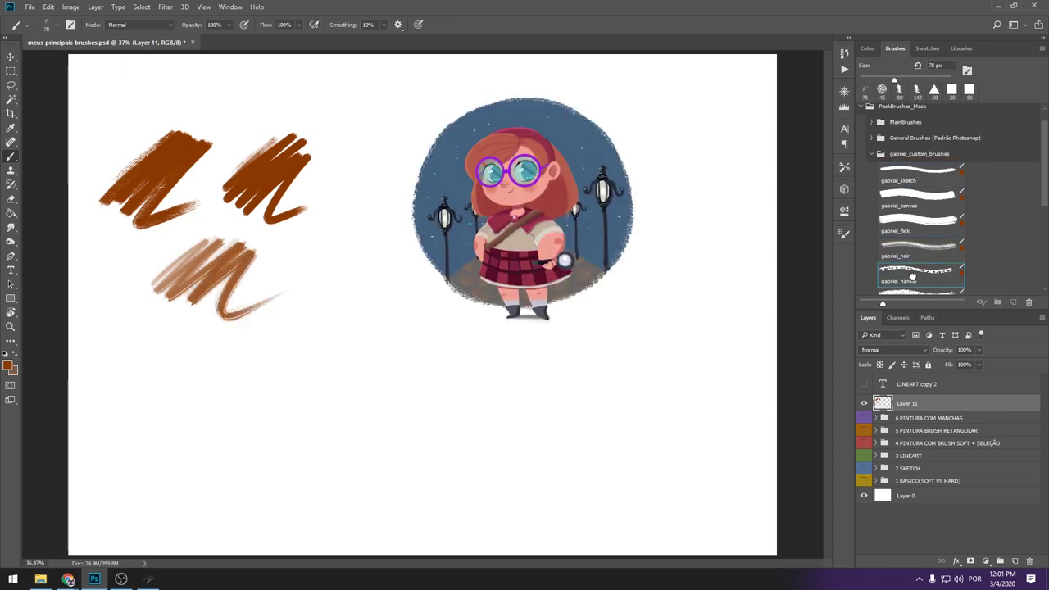
scroll(1020, 172, "down", 2)
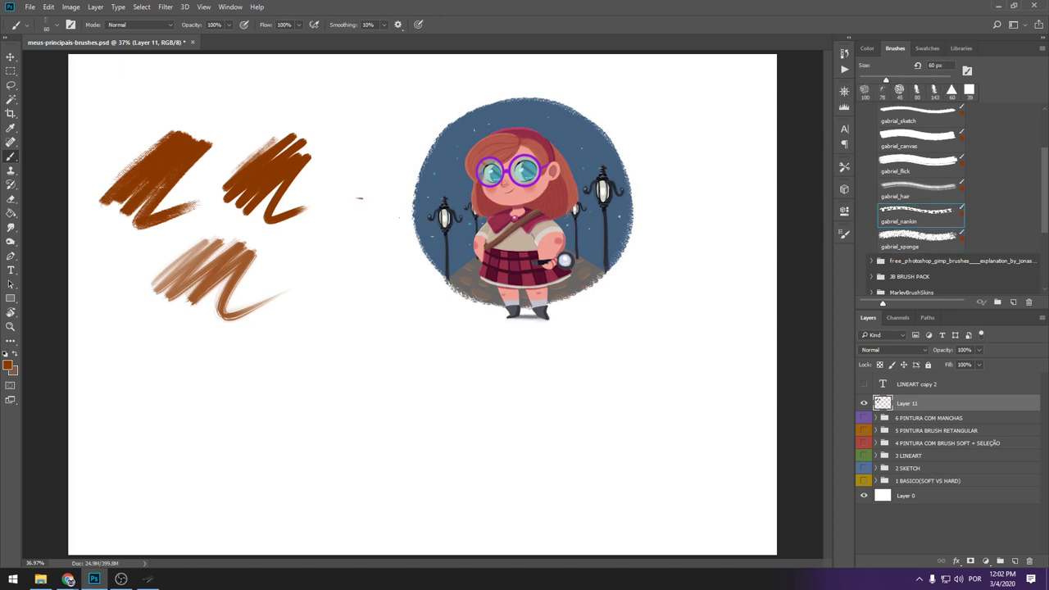
right_click(402, 221)
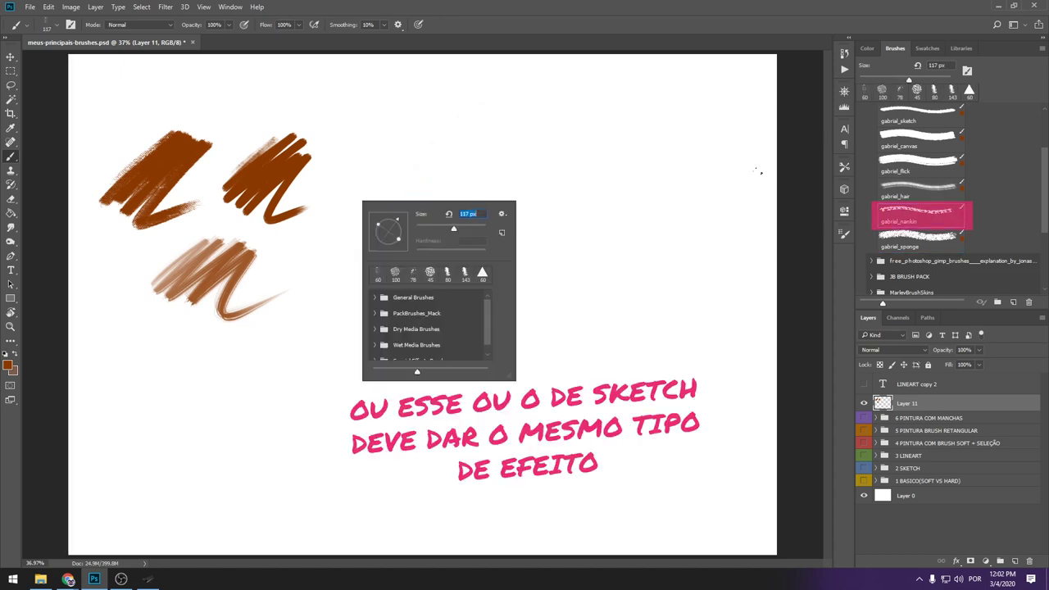
key("Return")
left_click_drag(398, 193, 422, 264)
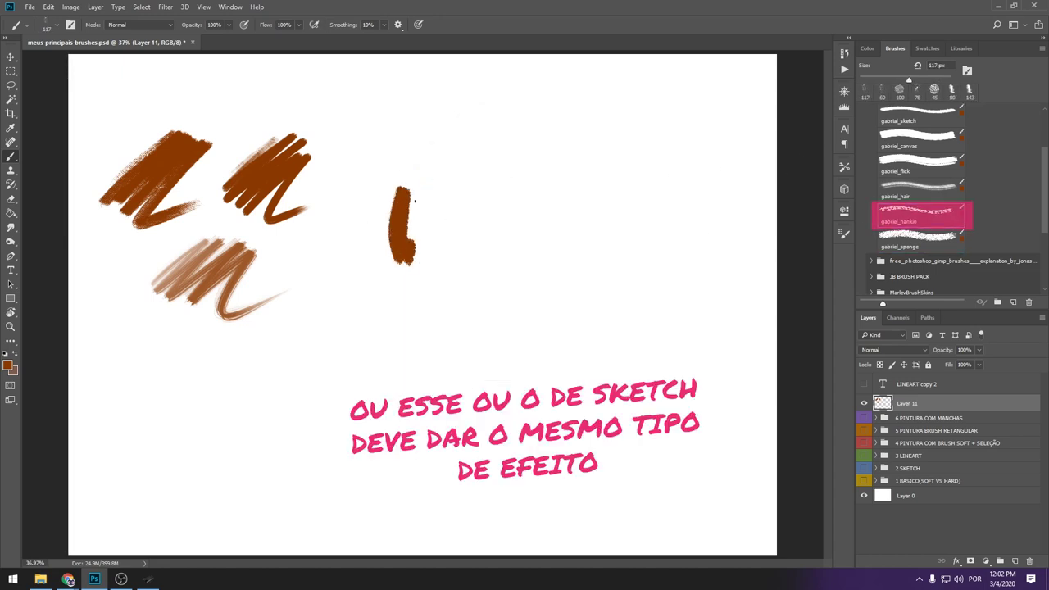
key("ctrl+z")
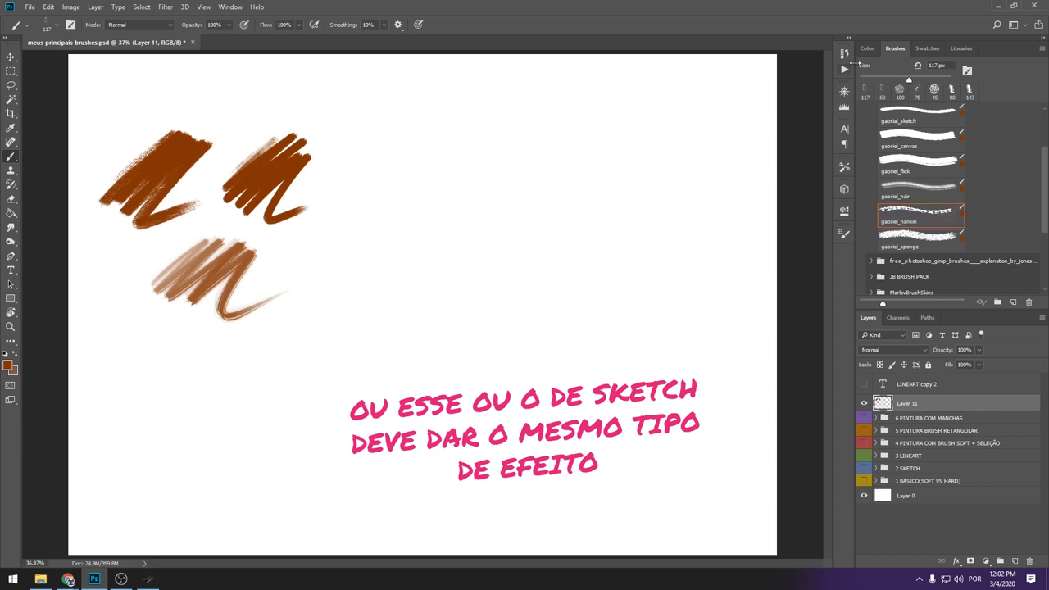
left_click(867, 49)
mouse_move(930, 104)
left_mouse_down()
mouse_move(919, 93)
mouse_move(936, 85)
left_mouse_up()
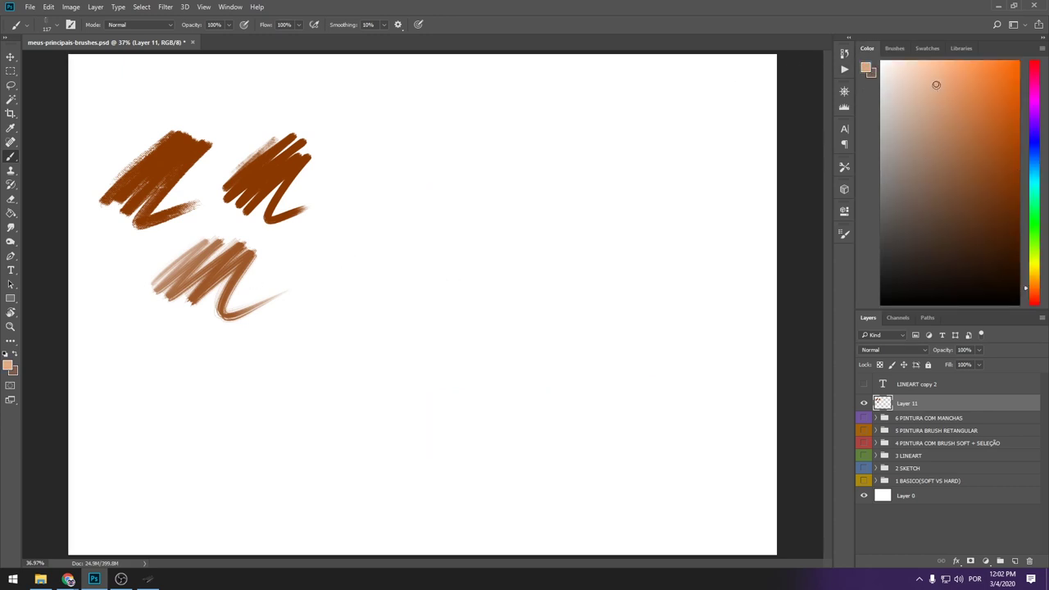
Step: Paint a peach head shape near the centre and light blue hair over its top
mouse_move(412, 214)
left_mouse_down()
mouse_move(391, 270)
mouse_move(423, 244)
mouse_move(394, 278)
mouse_move(413, 224)
mouse_move(482, 196)
mouse_move(467, 271)
mouse_move(435, 266)
mouse_move(482, 272)
mouse_move(496, 251)
mouse_move(489, 255)
left_mouse_up()
key("ctrl+z")
left_click_drag(1038, 178, 1036, 145)
left_click(954, 106)
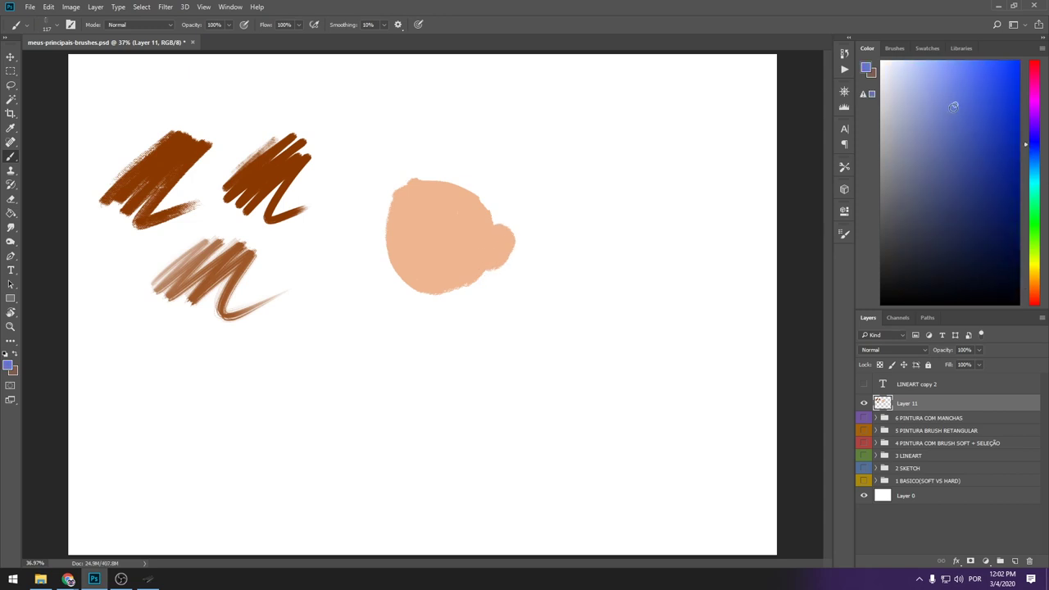
mouse_move(414, 187)
left_mouse_down()
mouse_move(361, 182)
mouse_move(443, 198)
mouse_move(361, 176)
mouse_move(443, 191)
mouse_move(455, 155)
mouse_move(467, 197)
mouse_move(512, 190)
mouse_move(505, 204)
mouse_move(482, 200)
mouse_move(502, 225)
mouse_move(448, 186)
left_mouse_up()
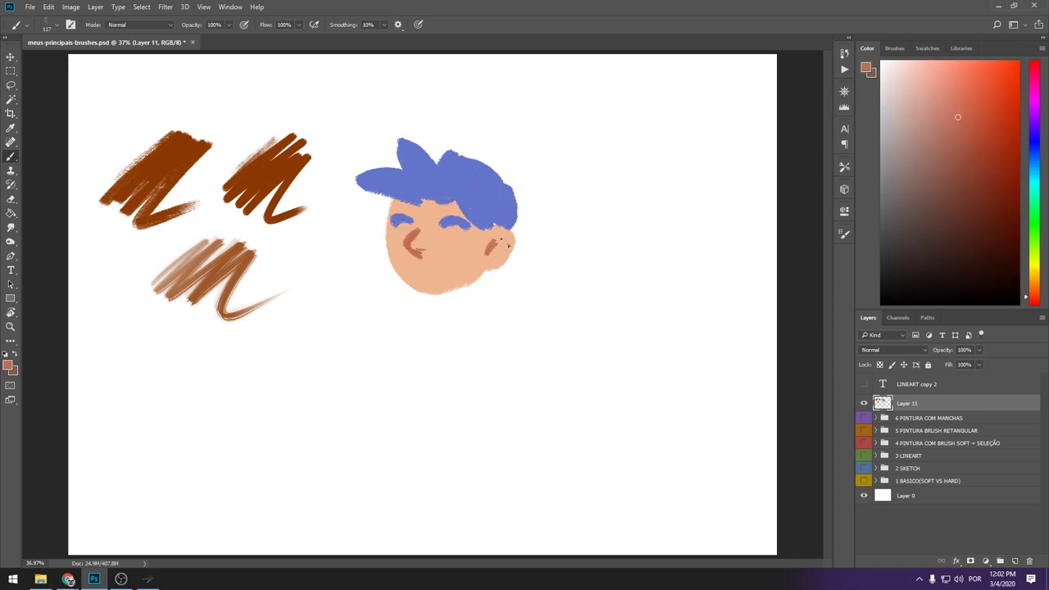
left_click(895, 48)
Step: Open SycraBrushCollection and paint a terracotta zigzag with Sampled Brush 6 16
scroll(1041, 202, "up", 3)
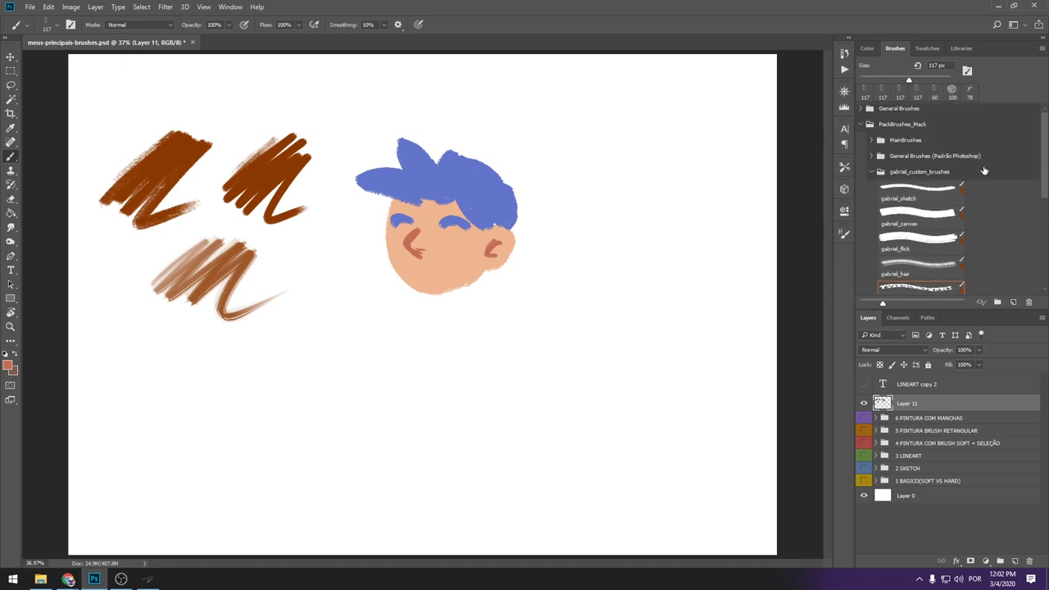
left_click(872, 171)
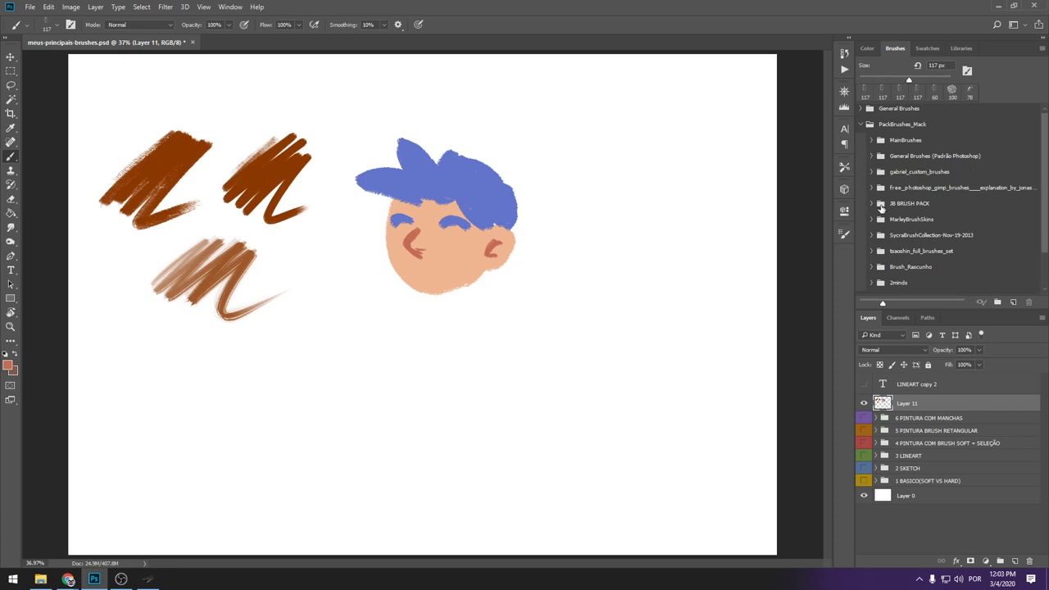
left_click(872, 236)
scroll(942, 197, "down", 3)
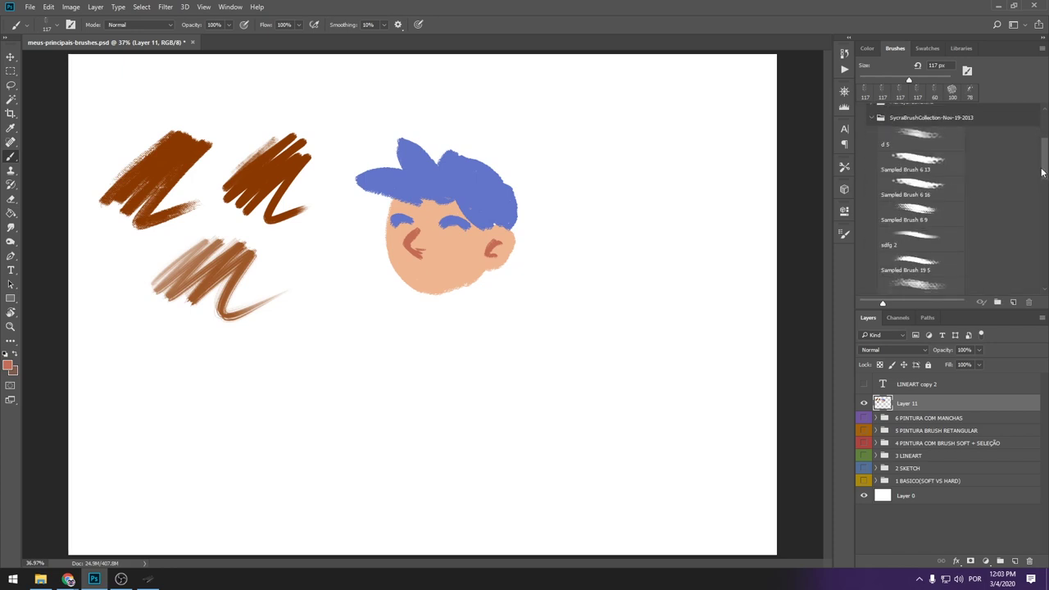
left_click(921, 187)
mouse_move(578, 288)
left_mouse_down()
mouse_move(490, 355)
mouse_move(569, 425)
left_mouse_up()
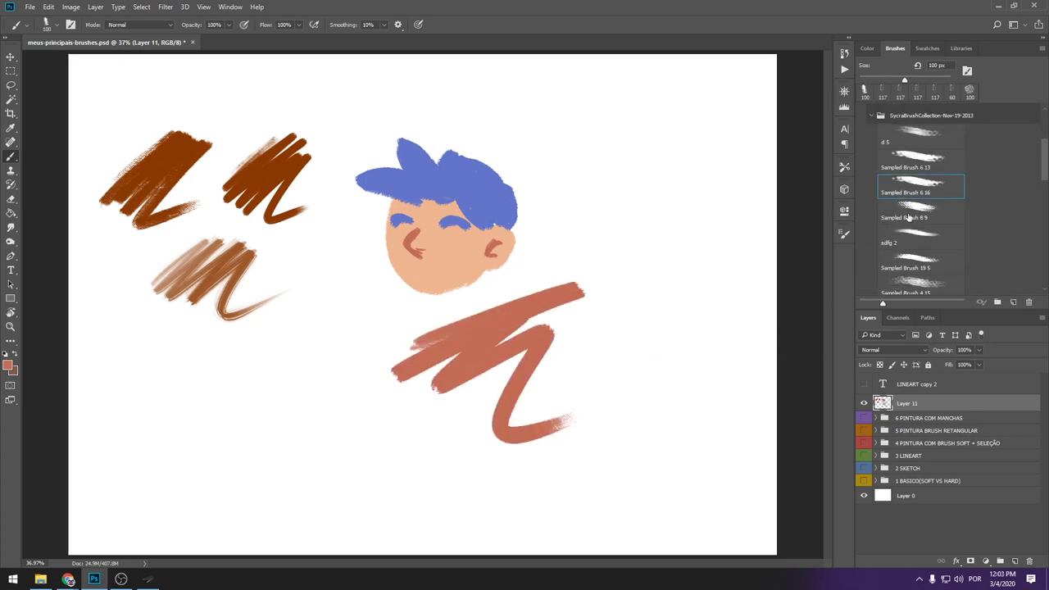
mouse_move(574, 238)
left_mouse_down()
mouse_move(593, 227)
mouse_move(728, 281)
left_mouse_up()
Step: Paint thinner zigzags with a smaller sampled brush and textured strokes with Sampled Brush 4 15
key("comma")
mouse_move(628, 139)
left_mouse_down()
mouse_move(649, 131)
mouse_move(725, 223)
mouse_move(764, 214)
left_mouse_up()
left_click_drag(597, 367, 697, 403)
left_click(918, 281)
left_click_drag(626, 320, 754, 344)
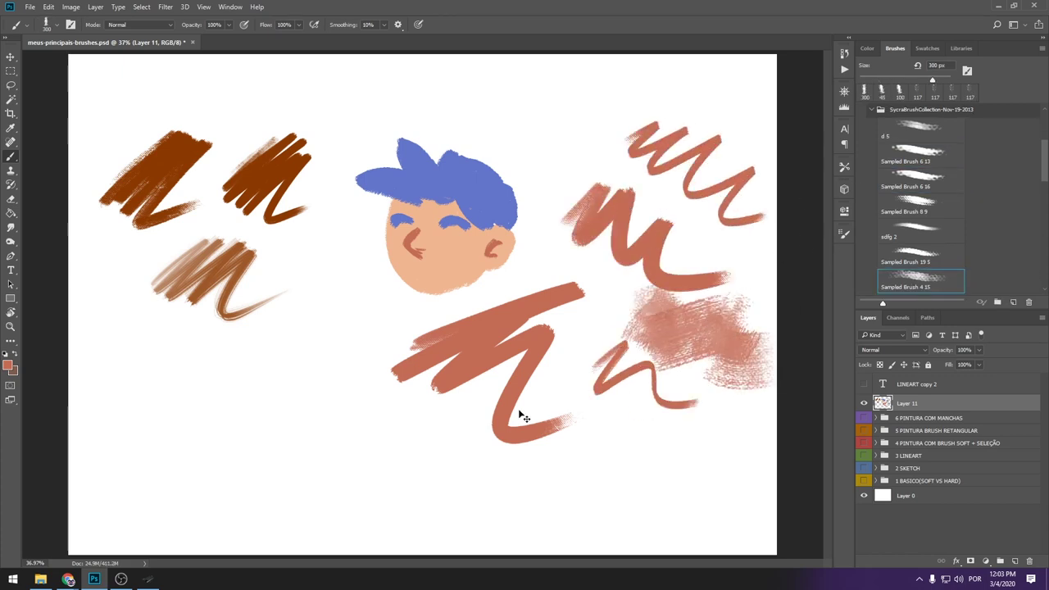
key("ctrl+z")
left_click_drag(352, 410, 467, 434)
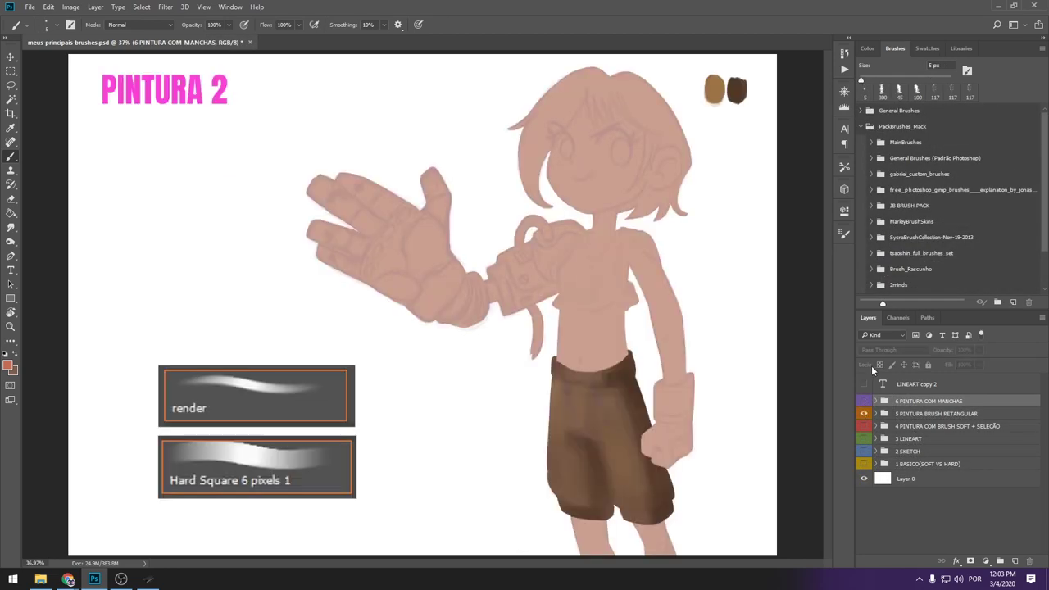
Step: Hide the PINTURA 2, PINTURA 1 and LINEART pages, then expand and collapse General Brushes
left_click(865, 426)
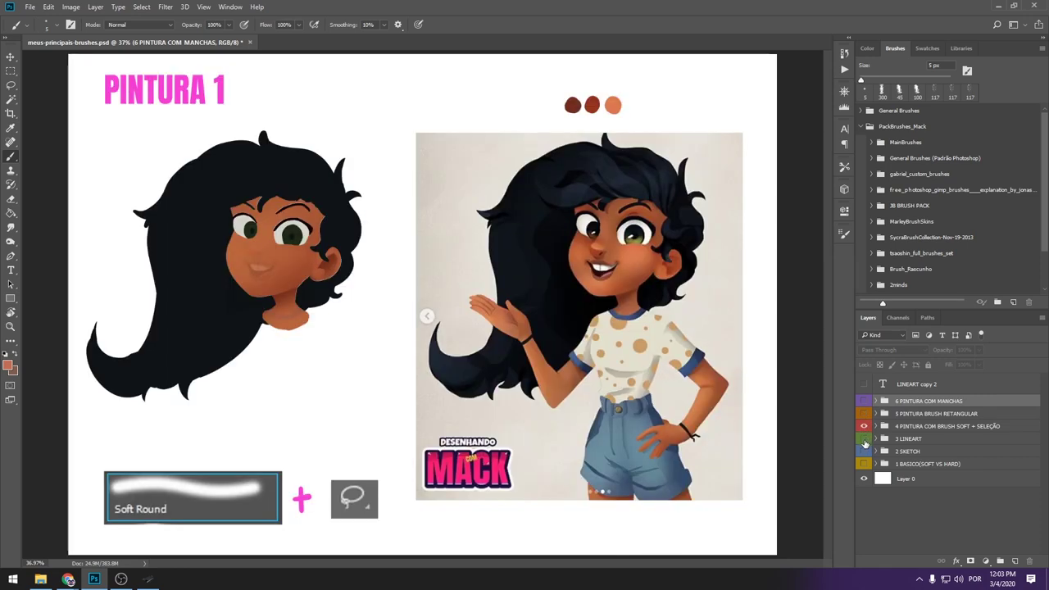
left_click(864, 426)
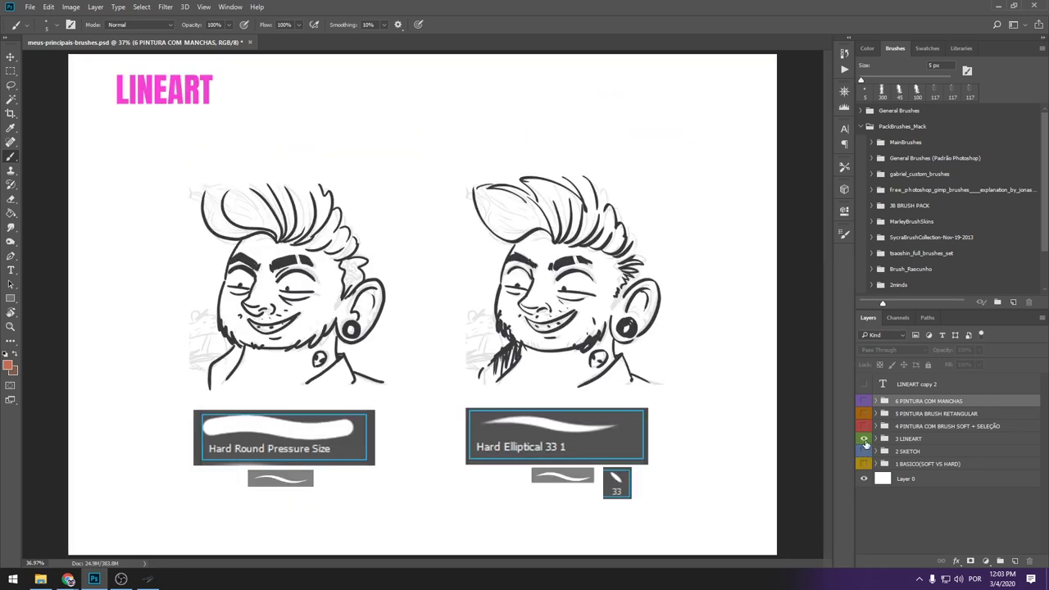
left_click(864, 439)
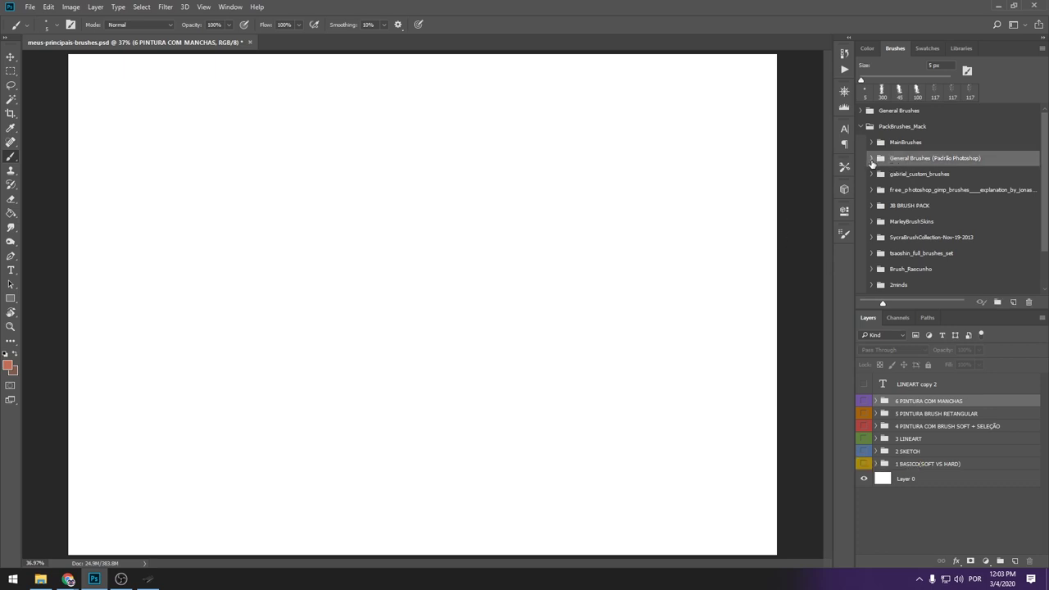
left_click(872, 161)
left_click(871, 161)
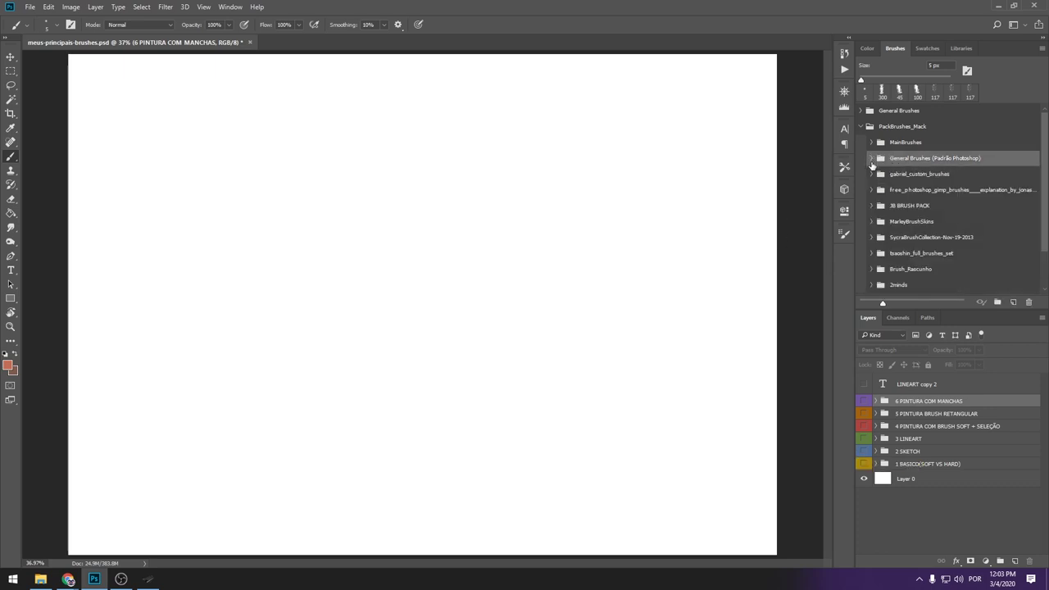